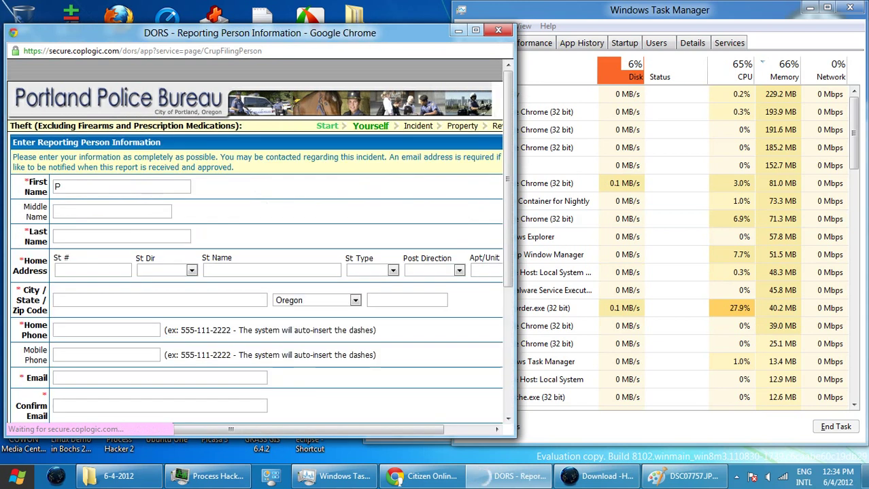
- Enter the reporter's first, middle and last name on the reporting person form
{"action": "left_click", "coordinate": [123, 236]}
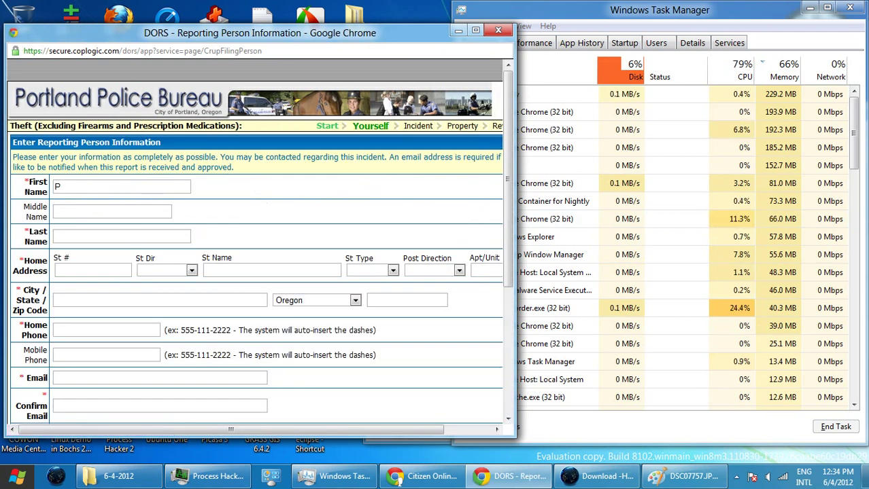
{"action": "left_click", "coordinate": [58, 187]}
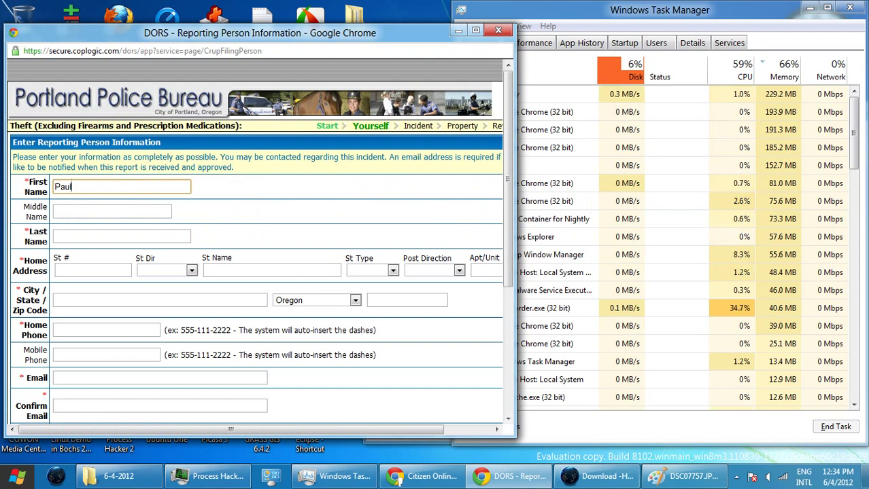
{"action": "left_click", "coordinate": [56, 211]}
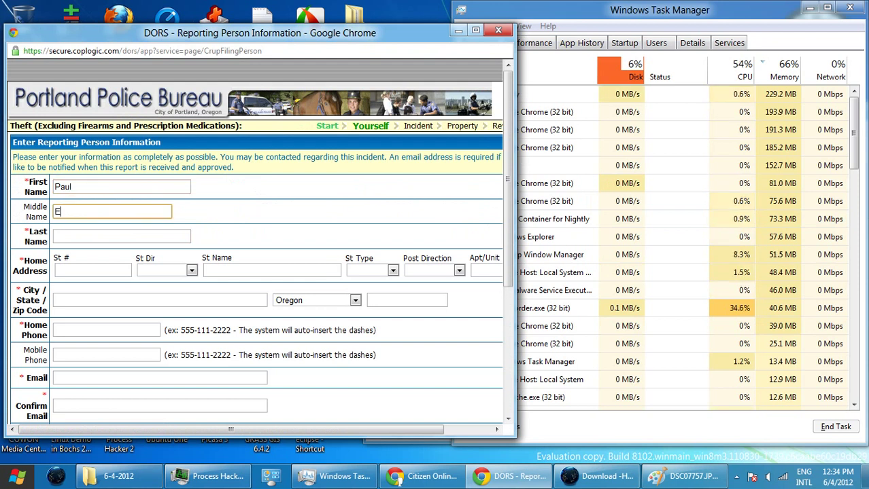
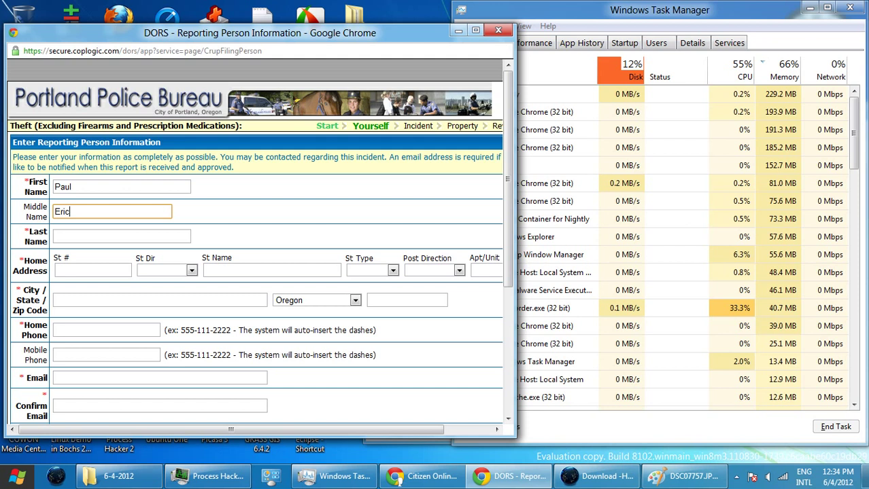
{"action": "left_click", "coordinate": [56, 236]}
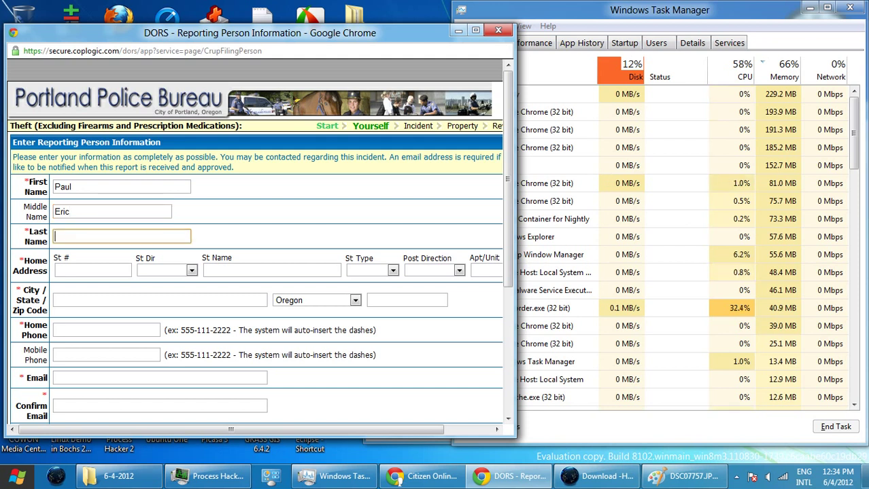
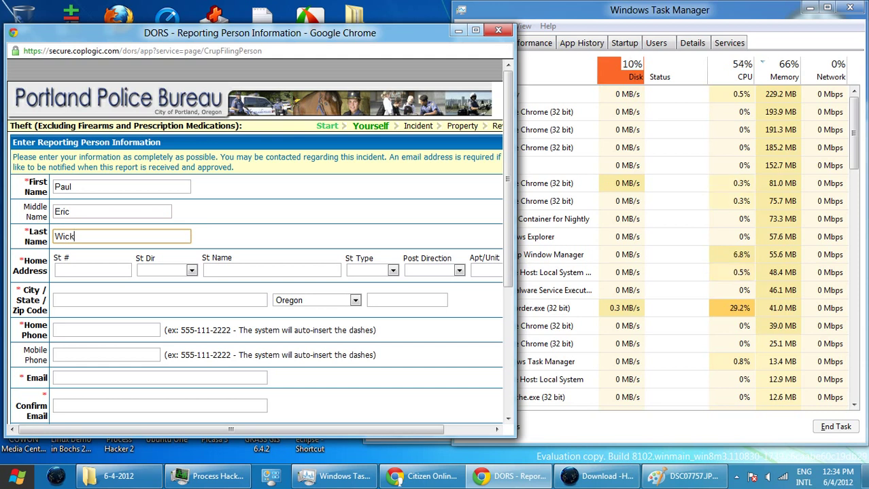
{"action": "left_click", "coordinate": [93, 270]}
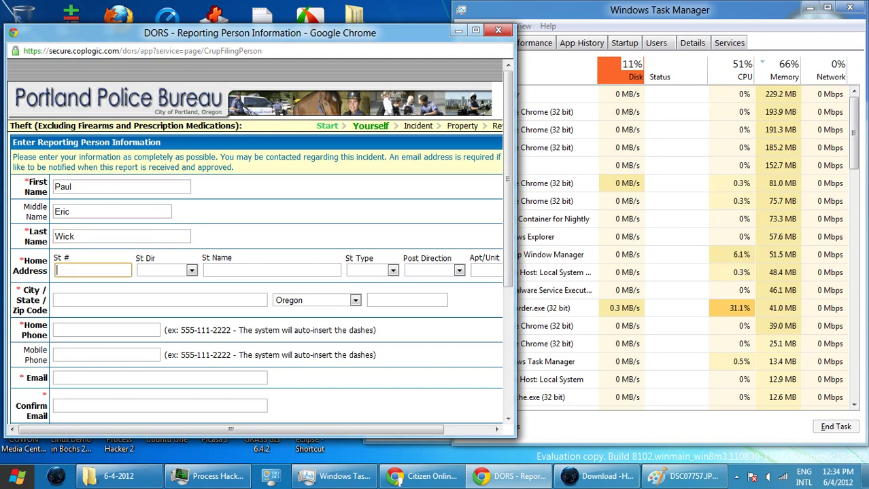
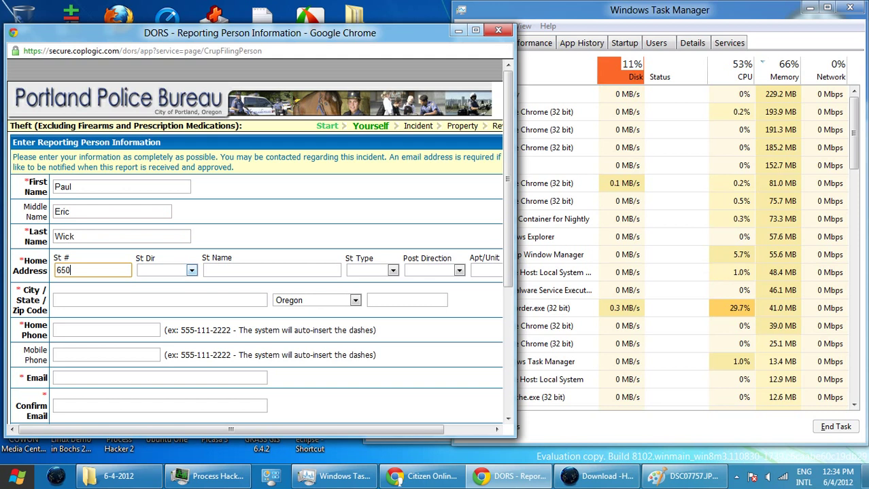
- Enter the home street number and street name, with direction North West and type Street
{"action": "key", "text": "Tab"}
{"action": "key", "text": "n"}
{"action": "key", "text": "n"}
{"action": "key", "text": "n"}
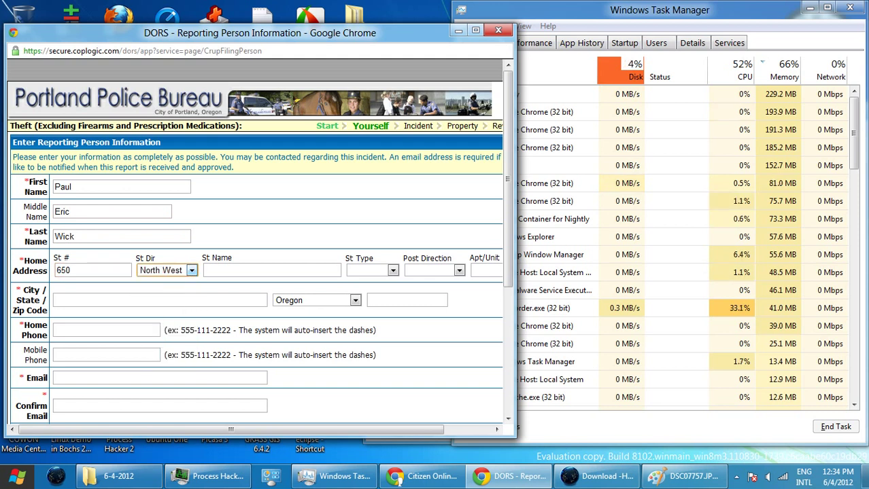
{"action": "left_click", "coordinate": [272, 270]}
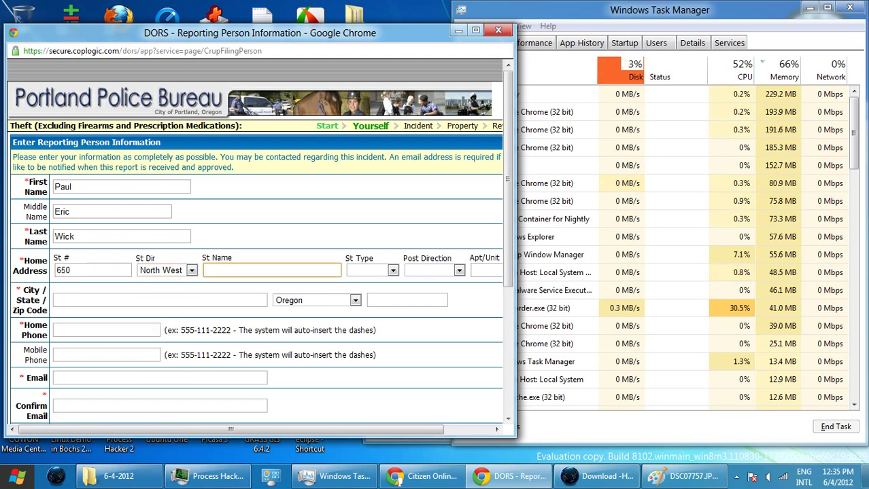
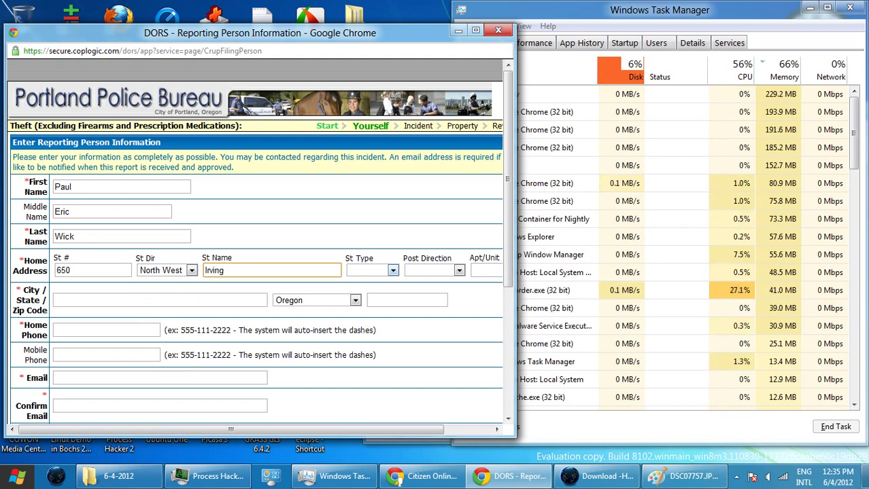
{"action": "left_click", "coordinate": [393, 271]}
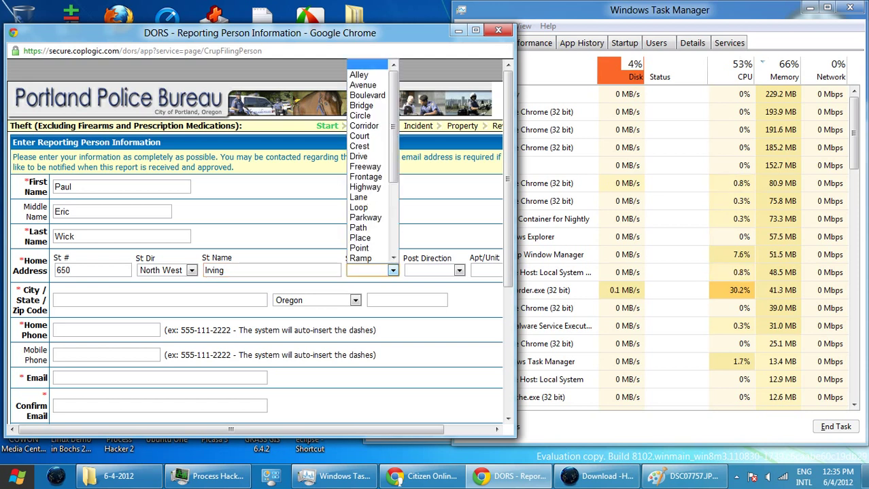
{"action": "key", "text": "s"}
{"action": "key", "text": "s"}
{"action": "key", "text": "s"}
{"action": "key", "text": "s"}
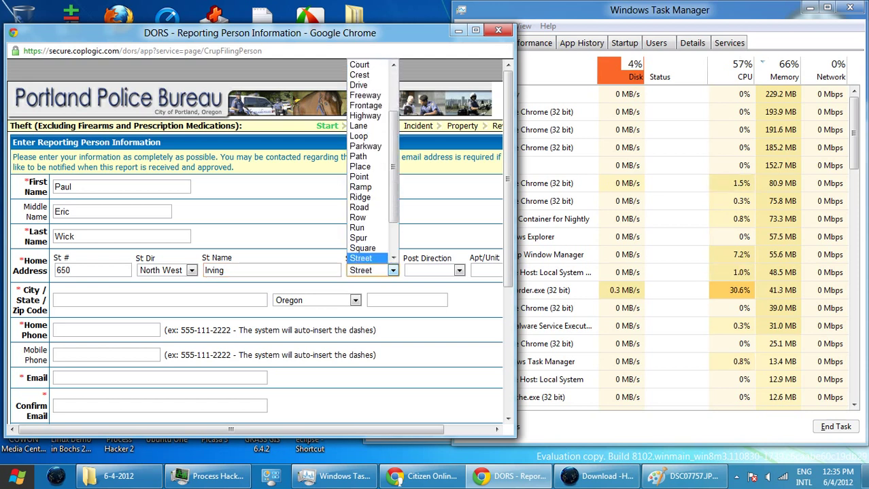
{"action": "key", "text": "s"}
{"action": "key", "text": "s"}
{"action": "key", "text": "Return"}
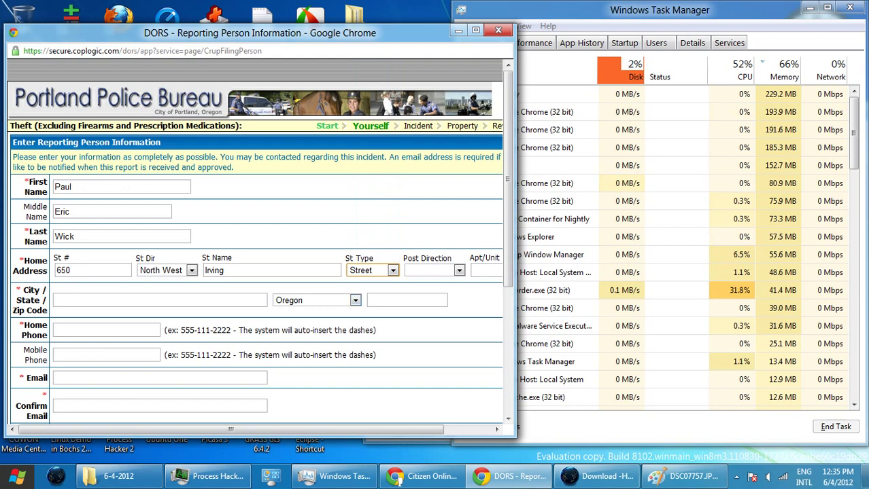
- Fill in the home city and ZIP code
{"action": "left_click", "coordinate": [160, 299]}
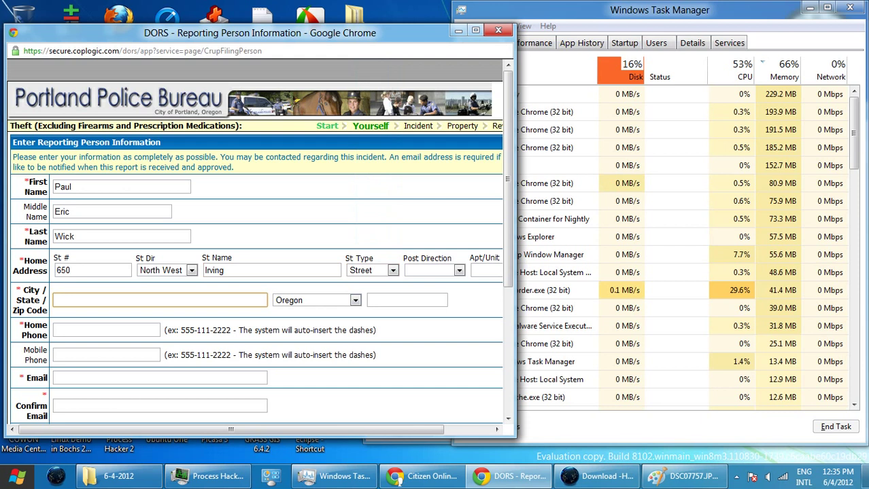
{"action": "type", "text": "Por"}
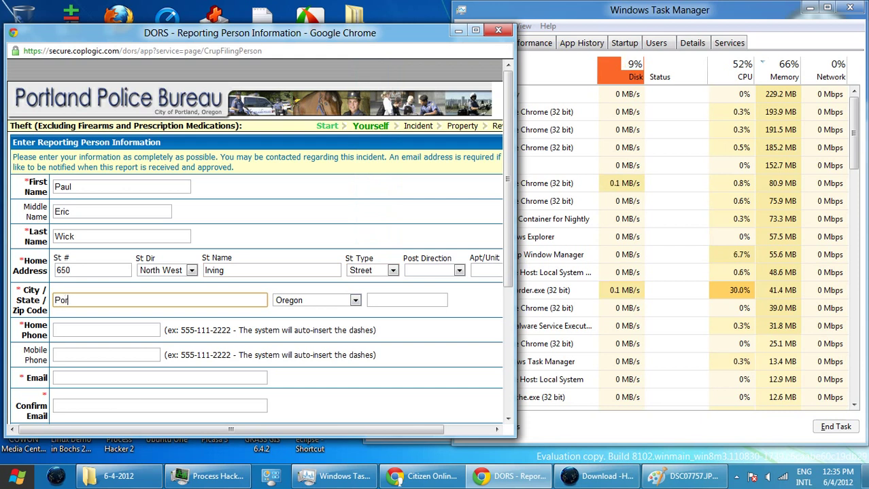
{"action": "type", "text": "tland"}
{"action": "key", "text": "Tab"}
{"action": "key", "text": "Tab"}
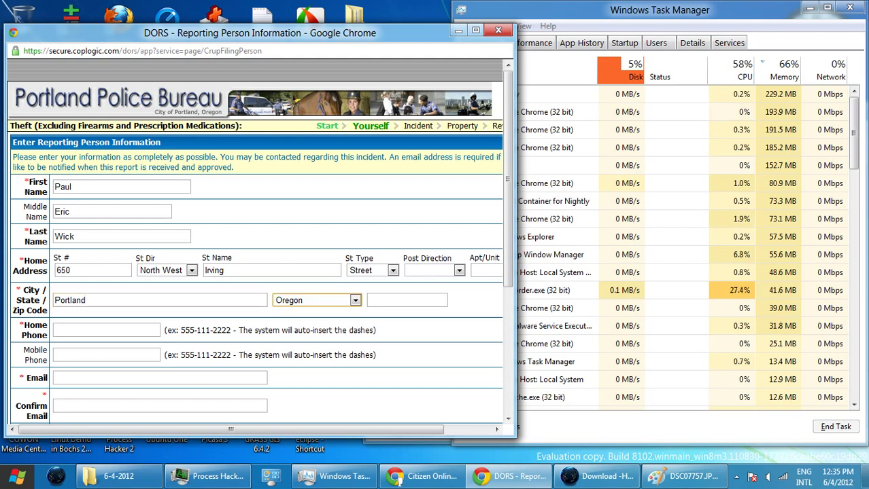
{"action": "type", "text": "97209"}
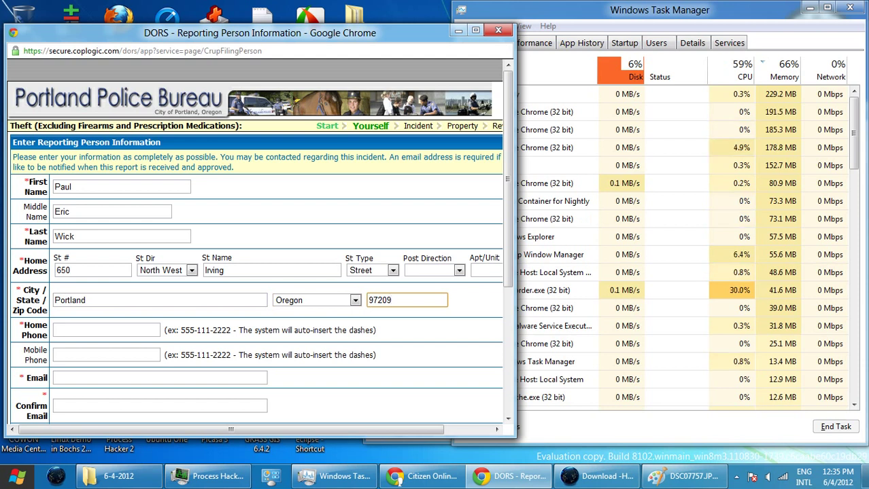
- Enter the reporter's home phone number and e-mail address
{"action": "left_click", "coordinate": [106, 330]}
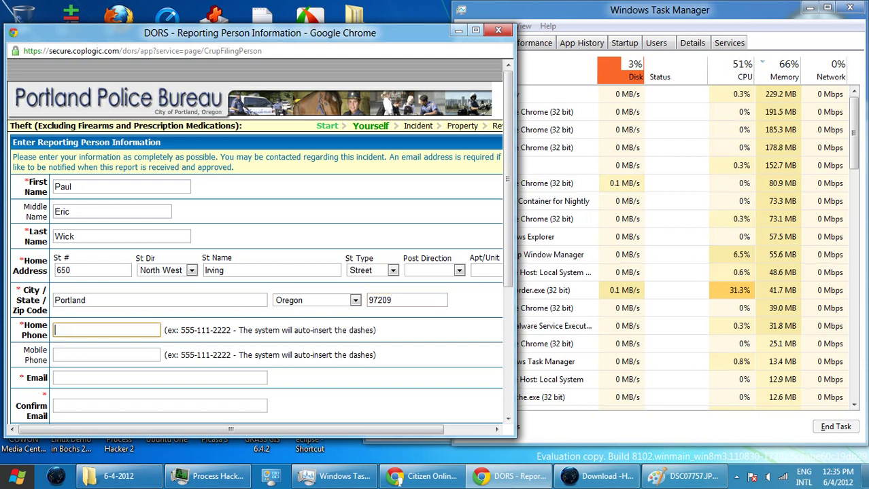
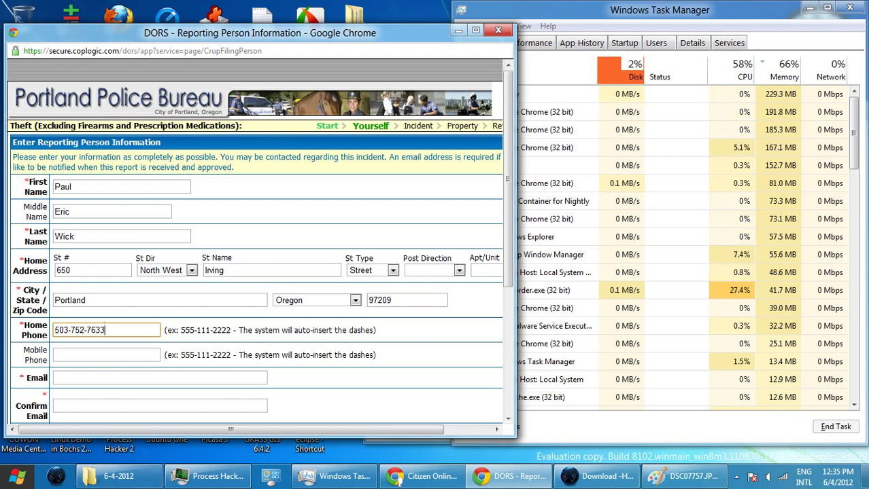
{"action": "left_click", "coordinate": [160, 378]}
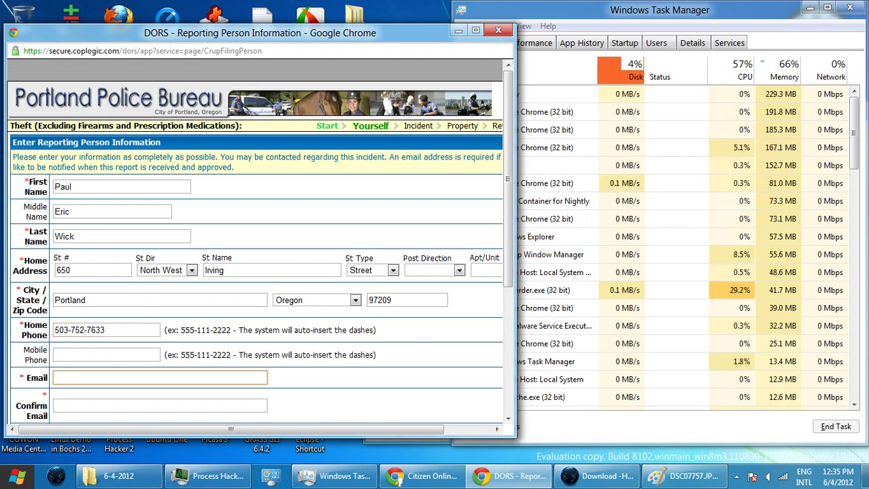
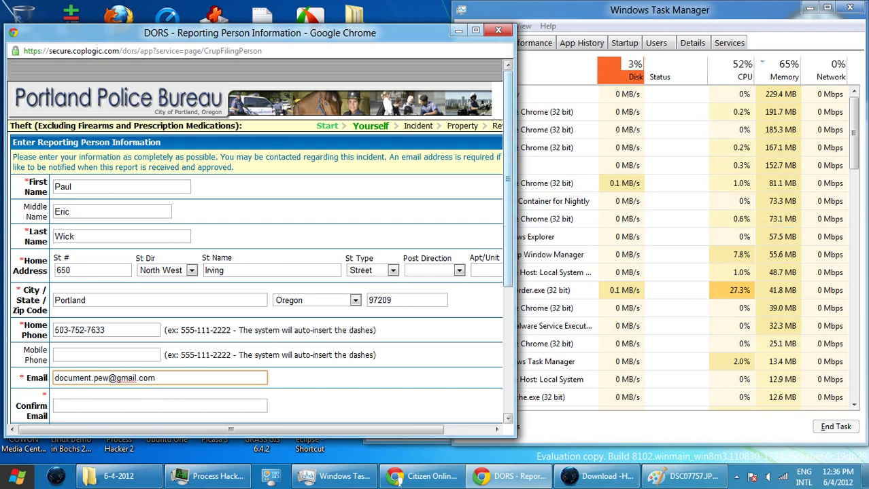
{"action": "scroll", "coordinate": [258, 241], "scroll_direction": "down", "scroll_amount": 3}
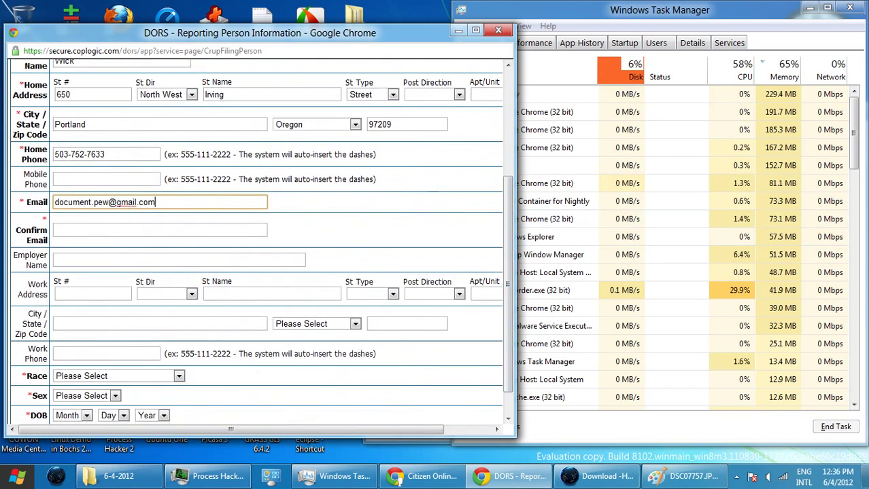
- Retype the reporter's e-mail address in the Confirm Email field
{"action": "left_click", "coordinate": [160, 230]}
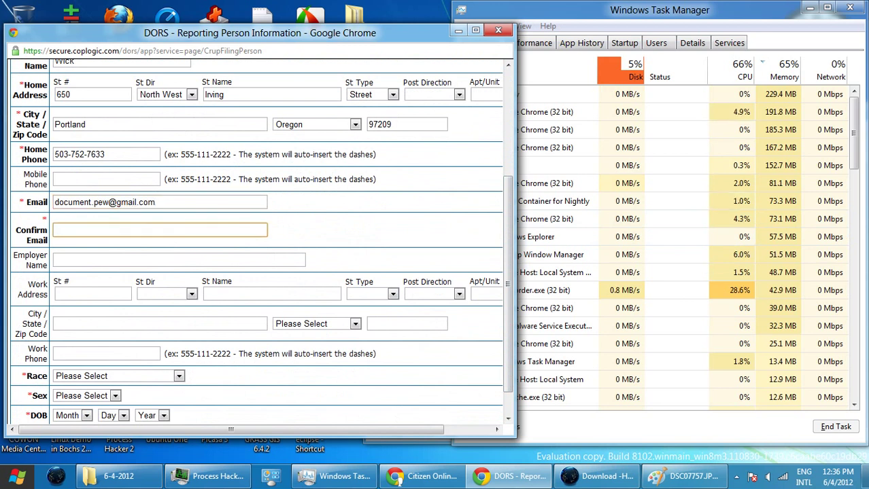
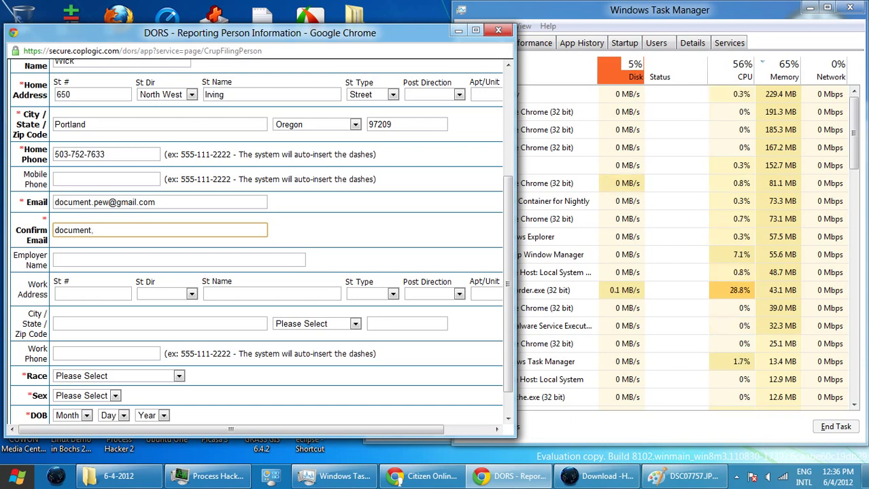
{"action": "left_click_drag", "start_coordinate": [55, 125], "coordinate": [502, 129]}
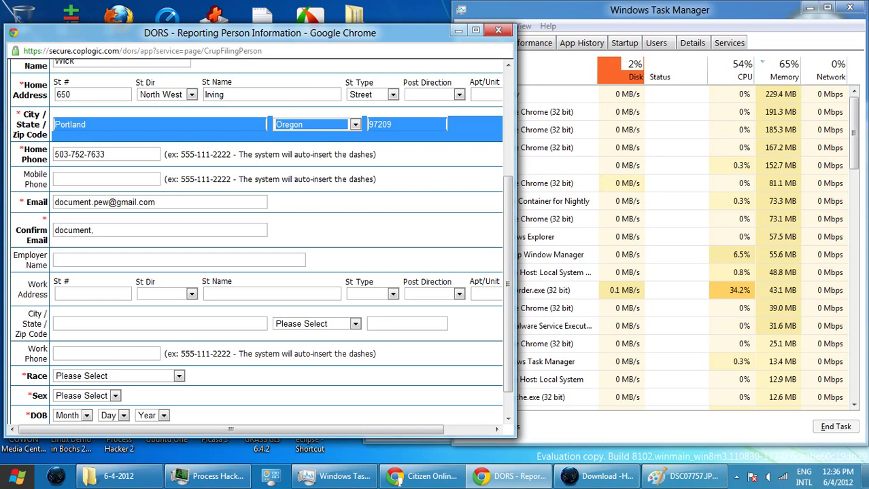
{"action": "left_click", "coordinate": [92, 230]}
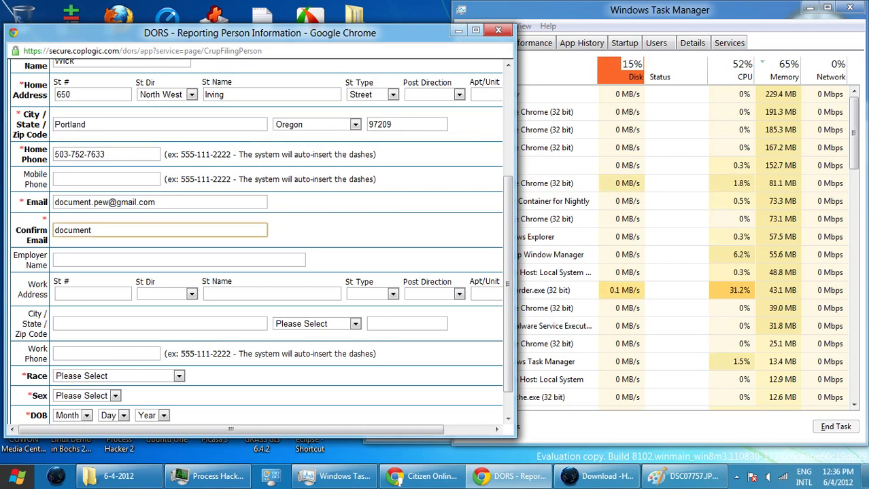
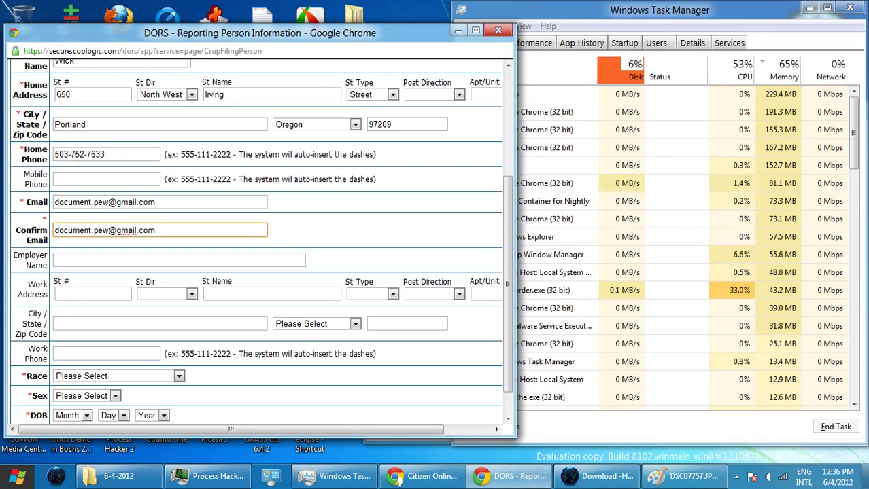
- Set race to White/Arab and sex to Male
{"action": "left_click", "coordinate": [115, 376]}
{"action": "left_click", "coordinate": [102, 363]}
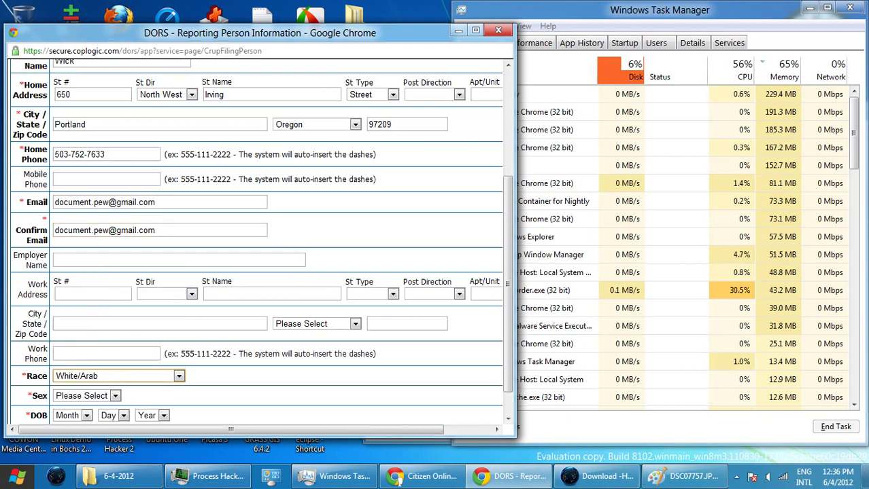
{"action": "left_click", "coordinate": [87, 395]}
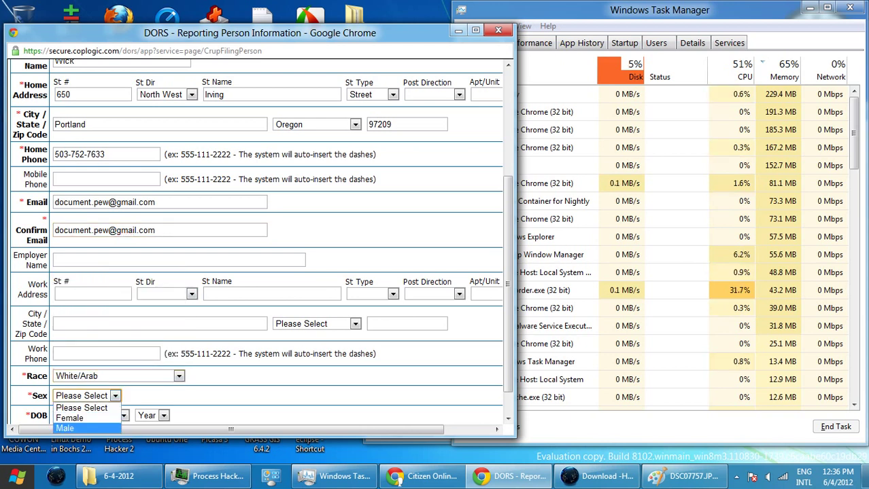
{"action": "left_click", "coordinate": [68, 429]}
{"action": "left_click", "coordinate": [86, 415]}
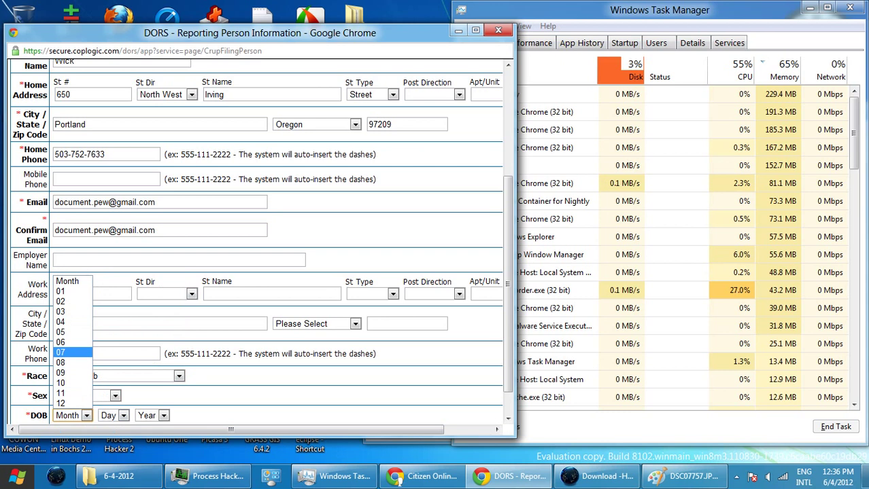
{"action": "left_click", "coordinate": [68, 291]}
{"action": "left_click", "coordinate": [112, 416]}
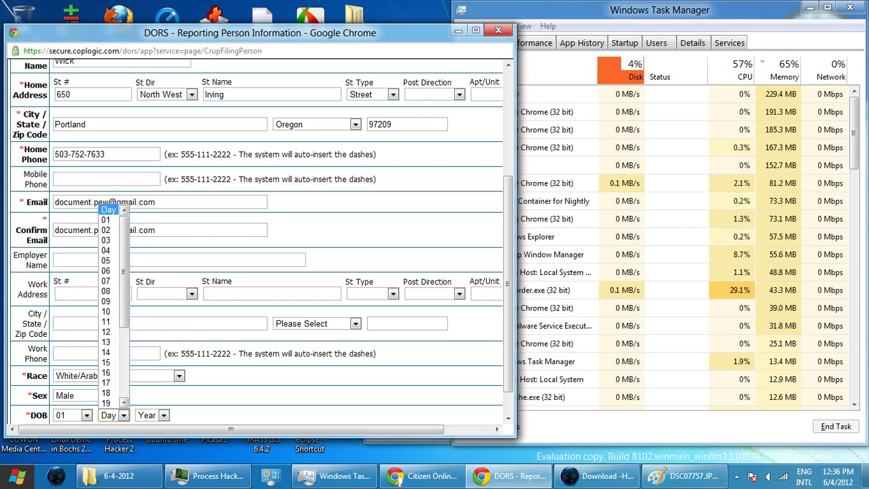
{"action": "left_click", "coordinate": [109, 321]}
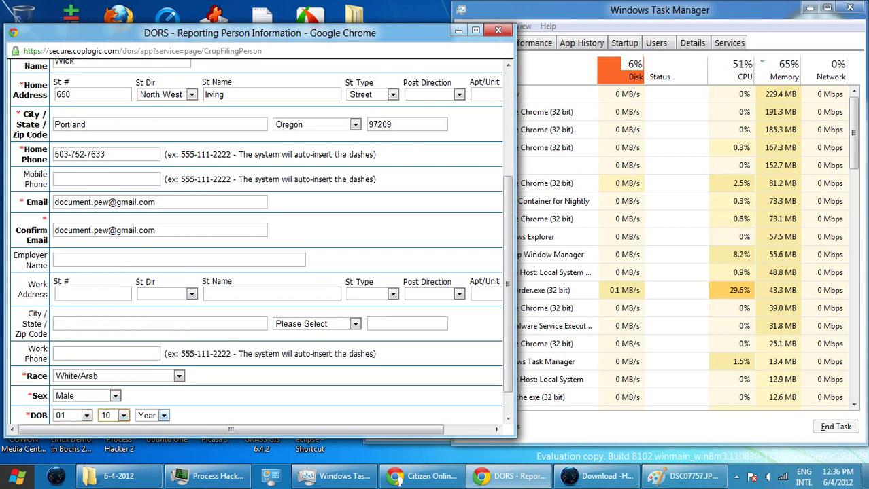
{"action": "left_click", "coordinate": [163, 416]}
{"action": "scroll", "coordinate": [152, 306], "scroll_direction": "down", "scroll_amount": 11}
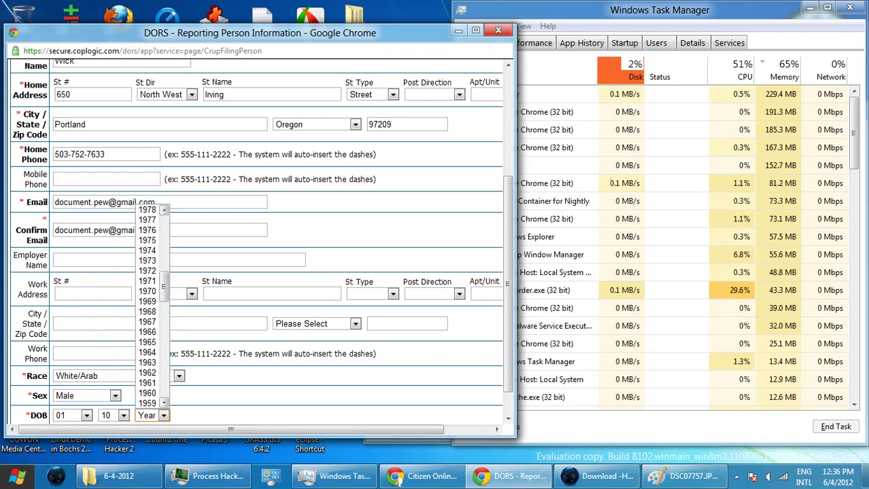
{"action": "left_click", "coordinate": [148, 342]}
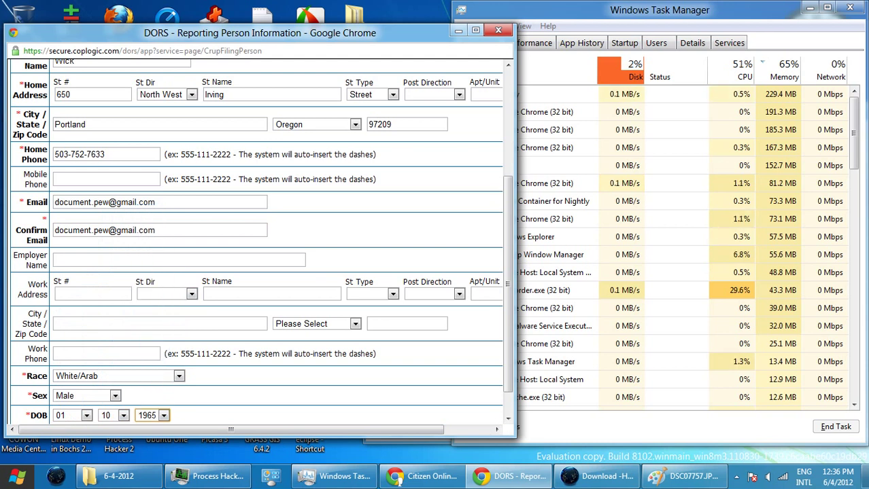
{"action": "scroll", "coordinate": [259, 241], "scroll_direction": "down", "scroll_amount": 1}
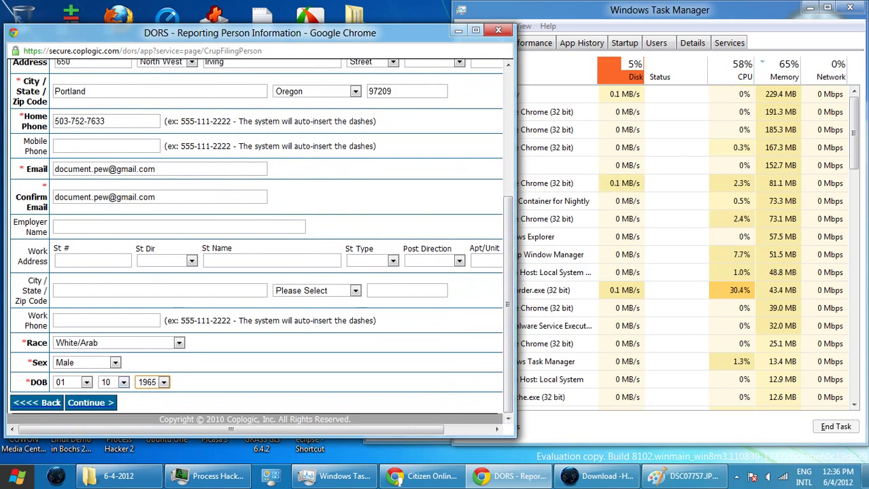
{"action": "key", "text": "Return"}
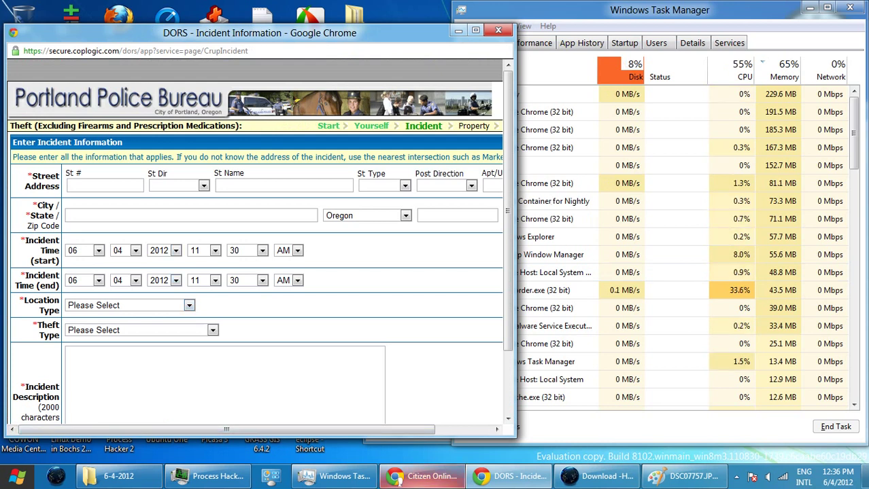
{"action": "left_click", "coordinate": [423, 478]}
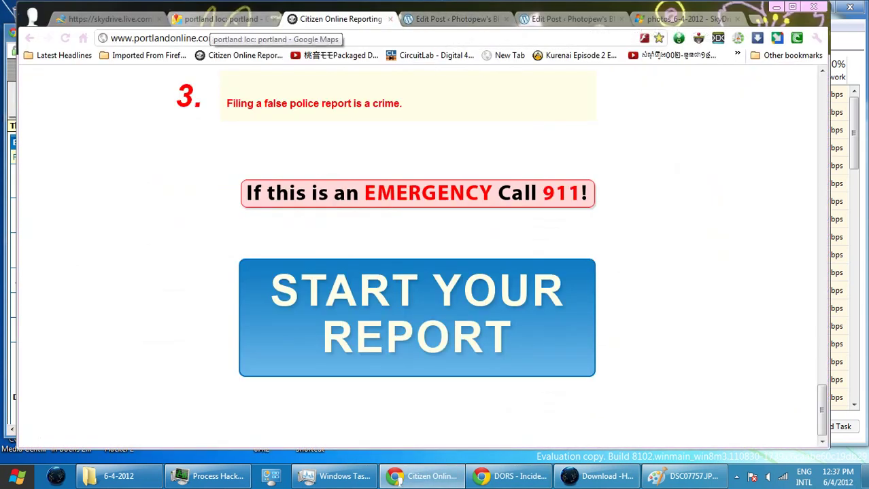
{"action": "left_click", "coordinate": [214, 19]}
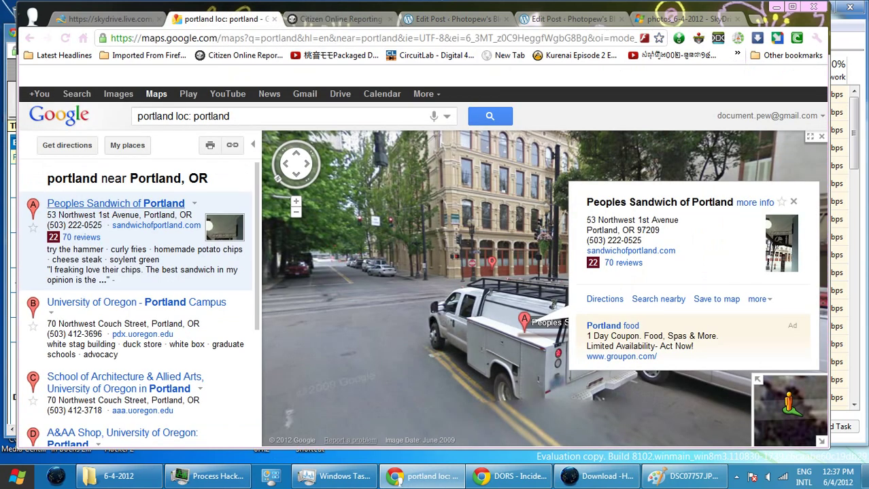
{"action": "mouse_move", "coordinate": [581, 426]}
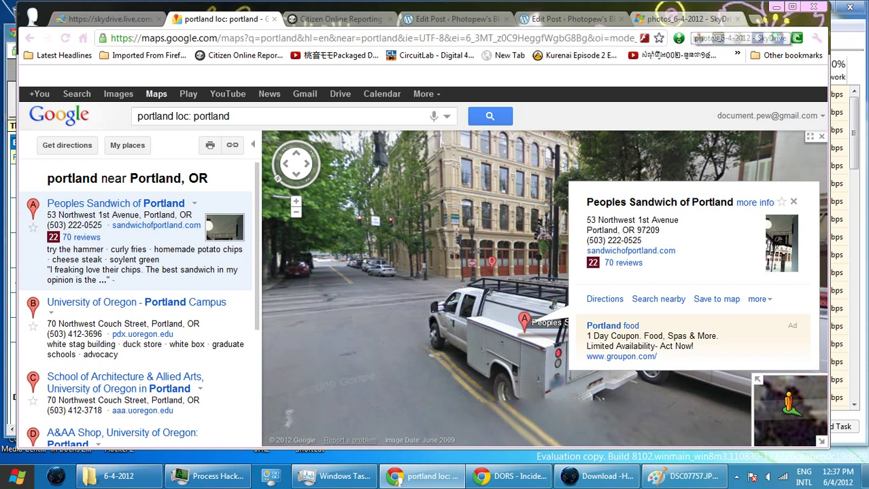
{"action": "left_click", "coordinate": [776, 7]}
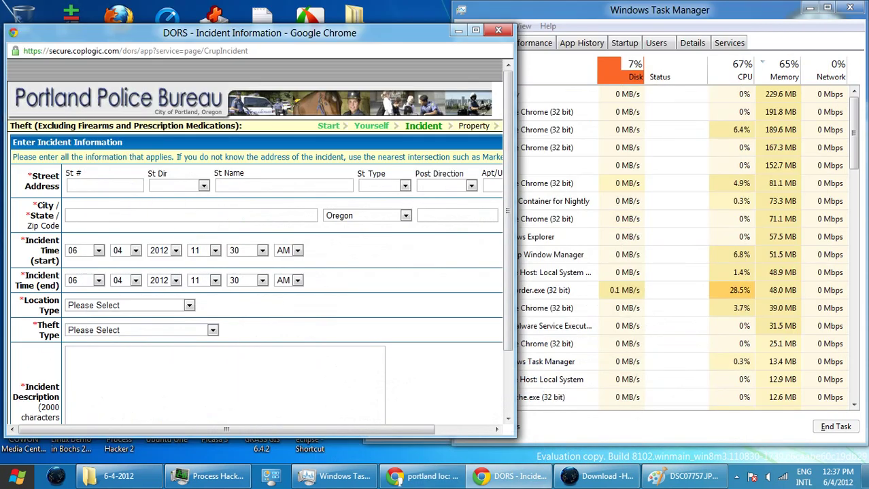
- Enter the incident street number, choose North West direction, and begin the street name
{"action": "left_click", "coordinate": [104, 185]}
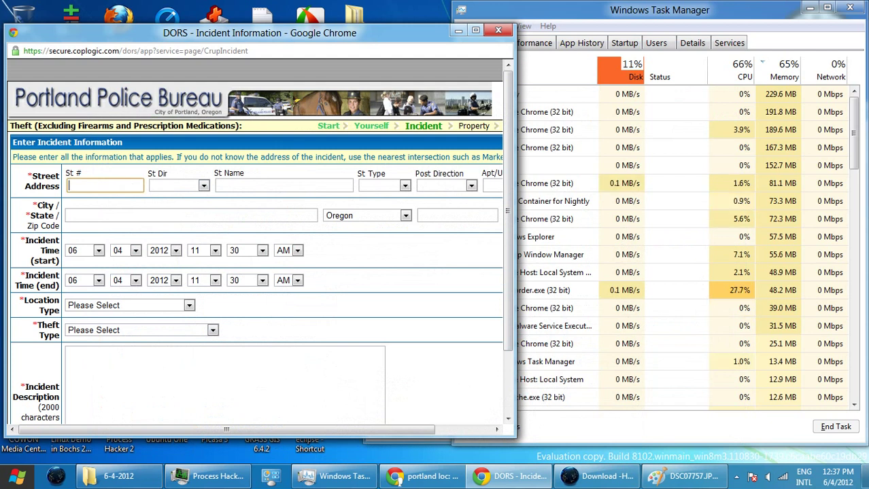
{"action": "key", "text": "Tab"}
{"action": "key", "text": "alt+Down"}
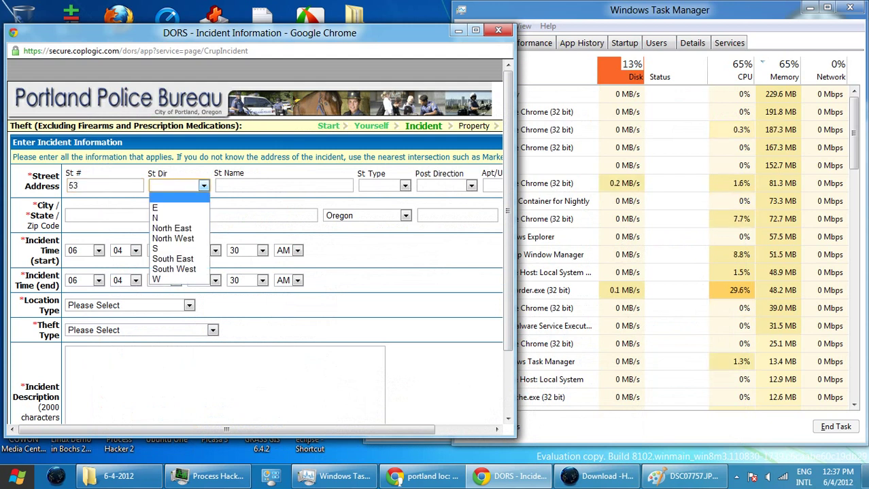
{"action": "key", "text": "Down"}
{"action": "key", "text": "Down"}
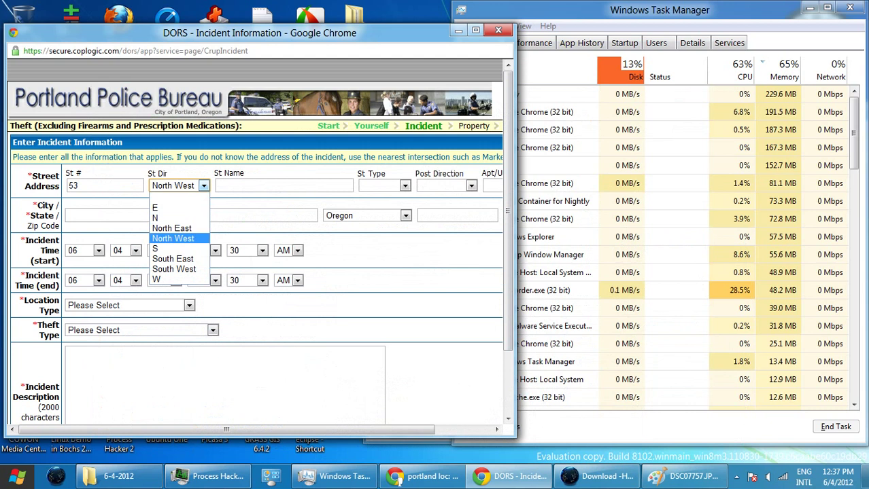
{"action": "key", "text": "Tab"}
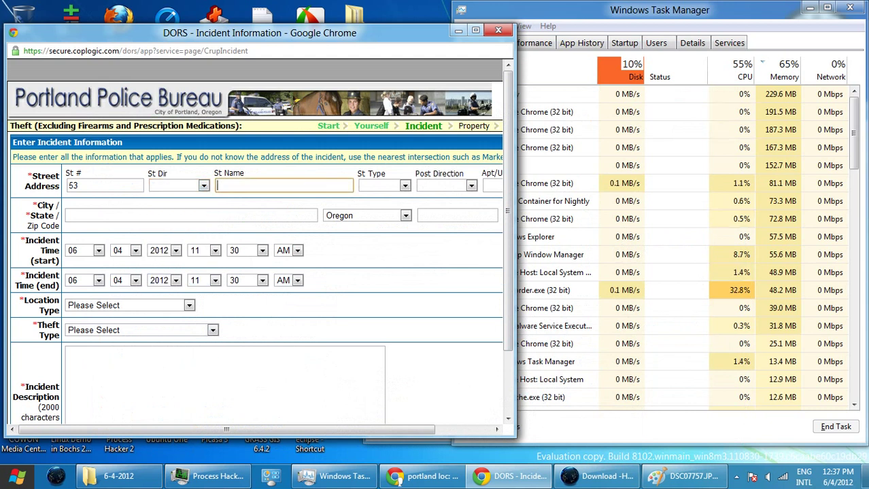
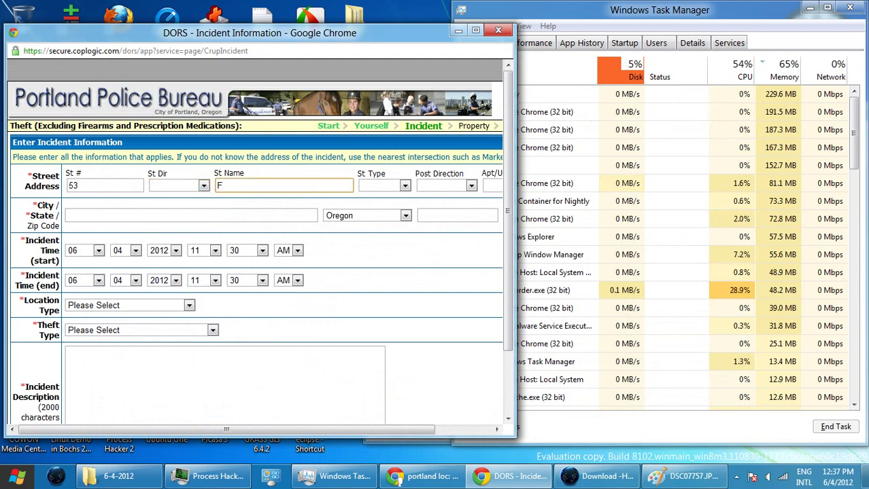
- Reconfirm North West as the street direction and continue typing the street name
{"action": "left_click", "coordinate": [203, 186]}
{"action": "left_click", "coordinate": [173, 249]}
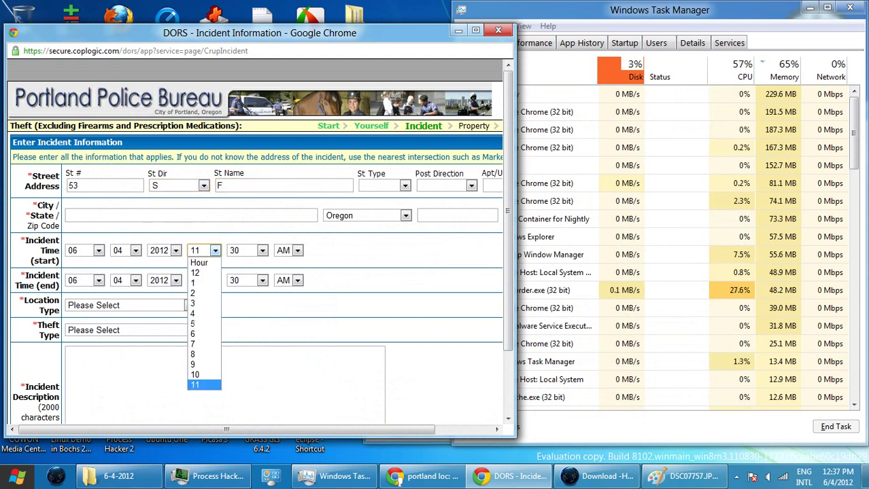
{"action": "key", "text": "Escape"}
{"action": "left_click", "coordinate": [203, 185]}
{"action": "key", "text": "Up"}
{"action": "key", "text": "Up"}
{"action": "key", "text": "Down"}
{"action": "key", "text": "Return"}
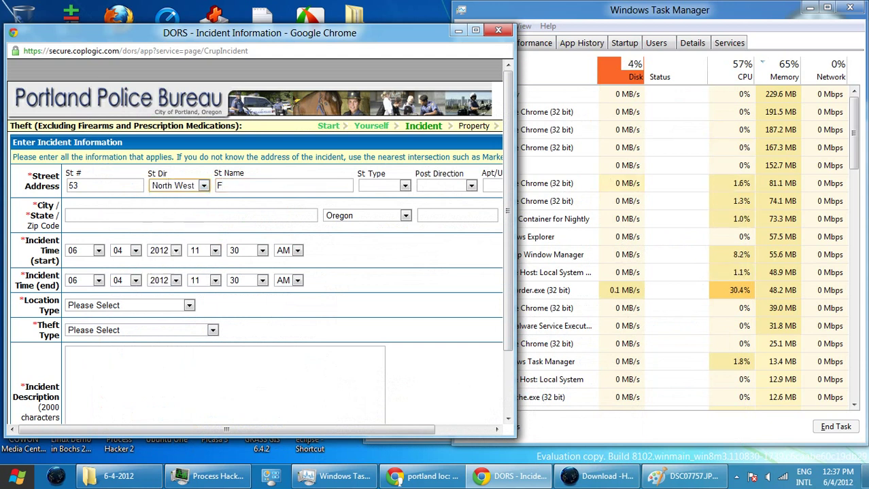
{"action": "left_click", "coordinate": [221, 185]}
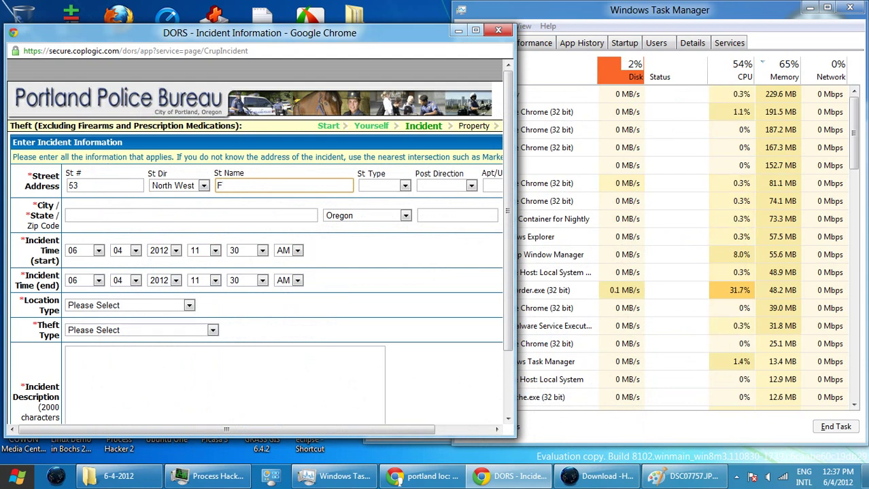
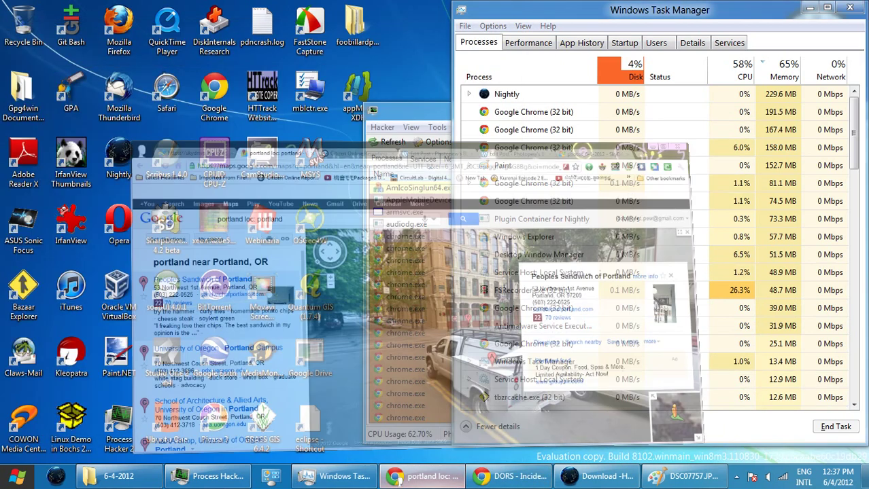
{"action": "left_click", "coordinate": [425, 475]}
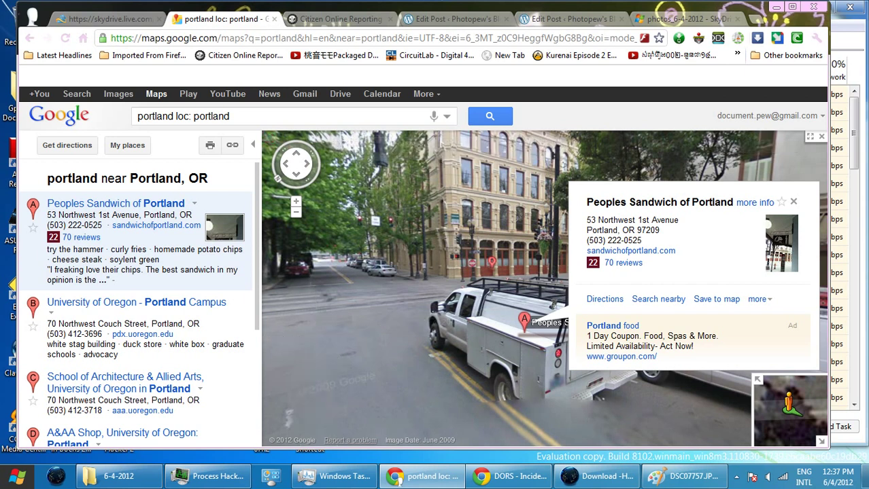
{"action": "left_click", "coordinate": [776, 7]}
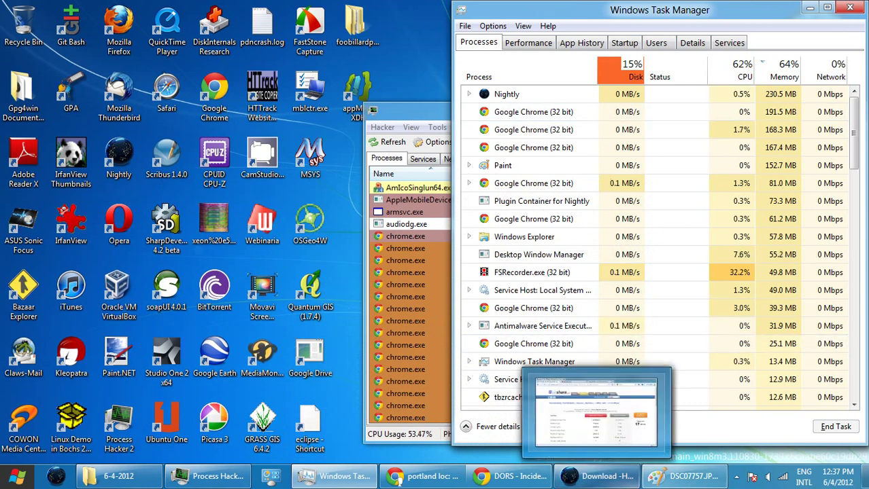
{"action": "mouse_move", "coordinate": [509, 476]}
{"action": "left_click", "coordinate": [545, 411]}
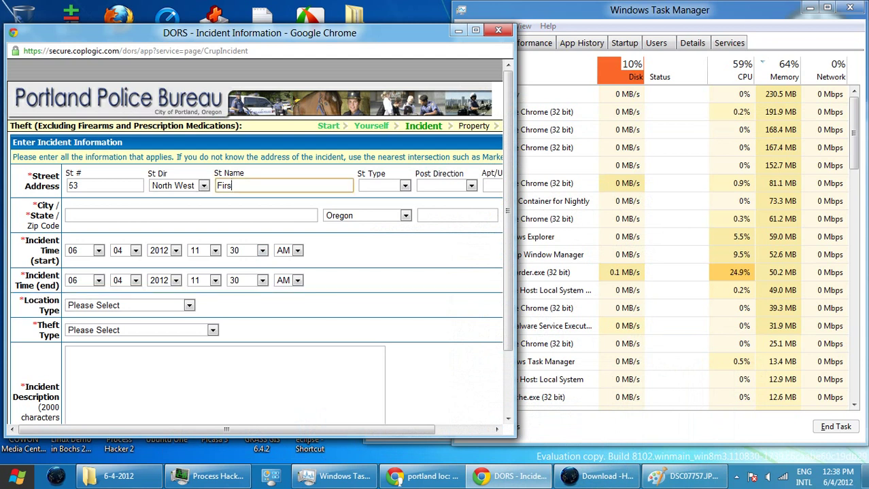
- Correct the incident street name and set the street type to Avenue
{"action": "left_click", "coordinate": [224, 186]}
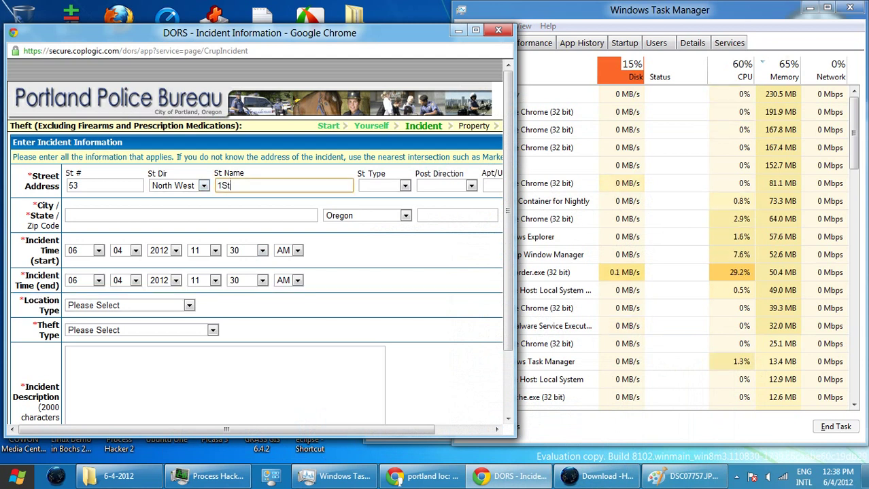
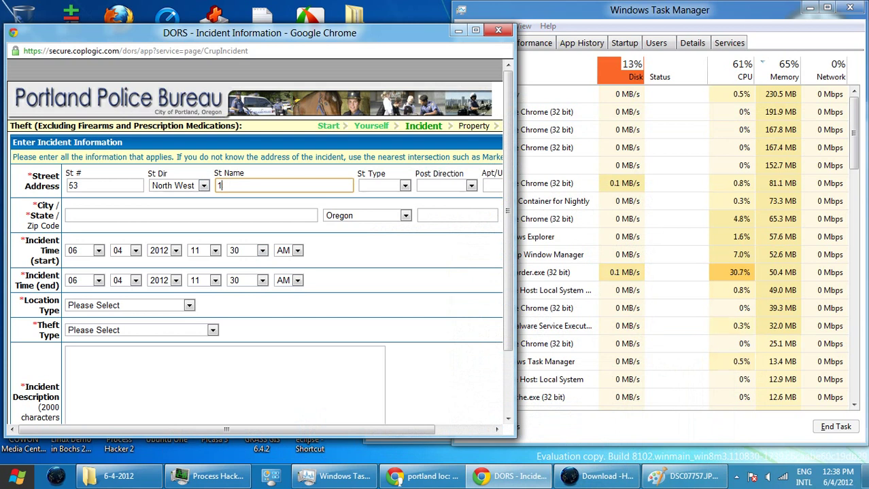
{"action": "type", "text": "st"}
{"action": "key", "text": "Tab"}
{"action": "key", "text": "alt+Down"}
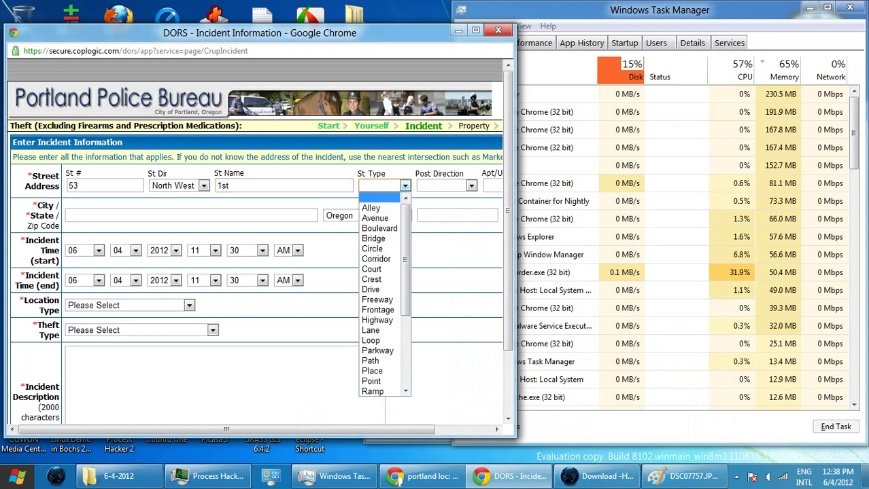
{"action": "key", "text": "Down"}
{"action": "key", "text": "Return"}
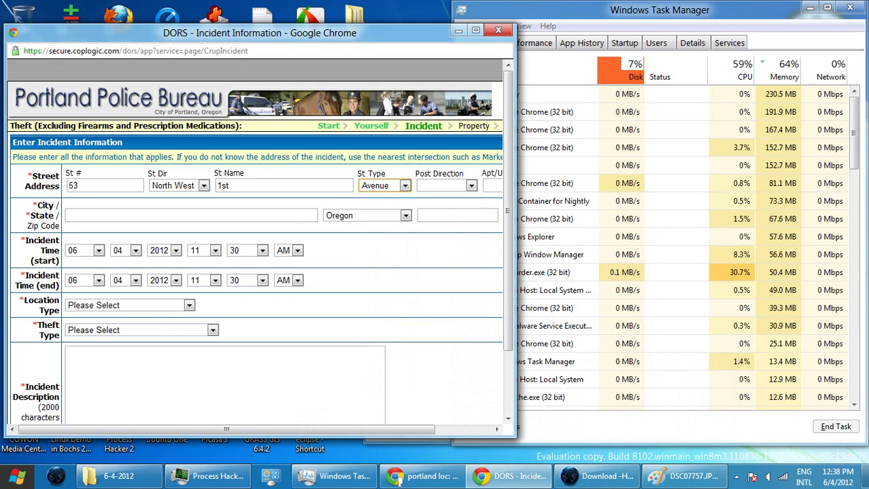
- Fill in the incident city and ZIP code
{"action": "left_click", "coordinate": [190, 215]}
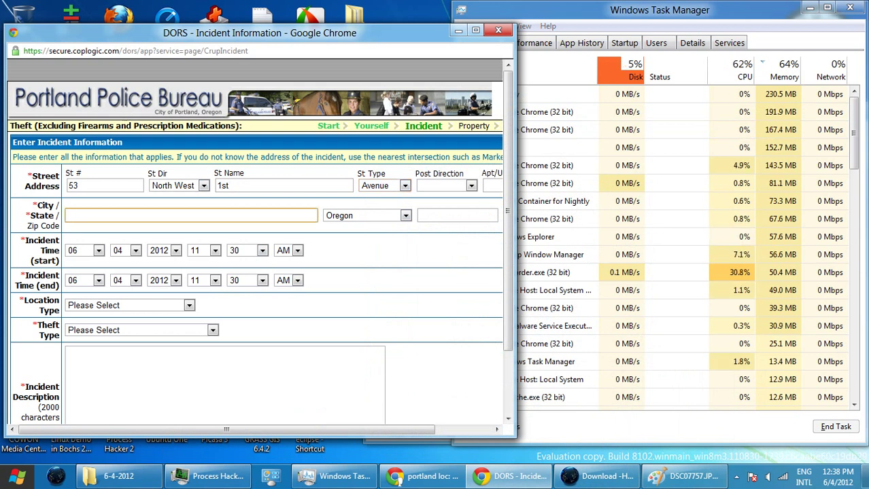
{"action": "type", "text": "Portla"}
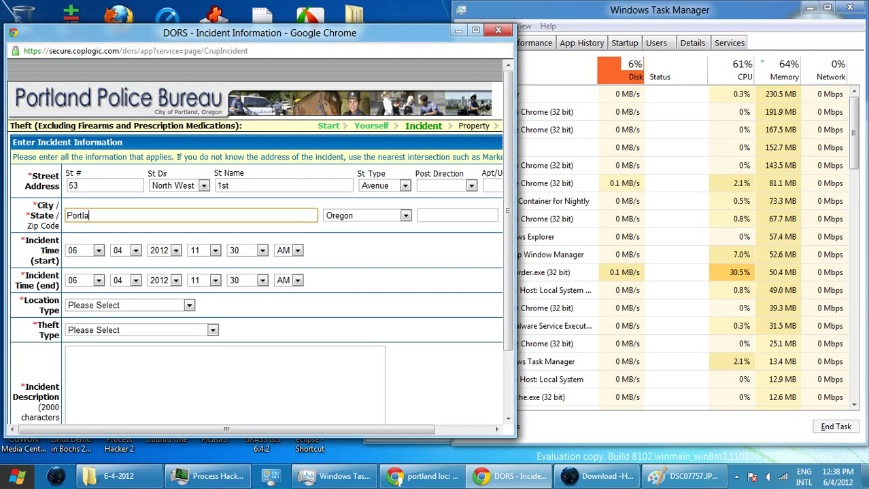
{"action": "type", "text": "nd"}
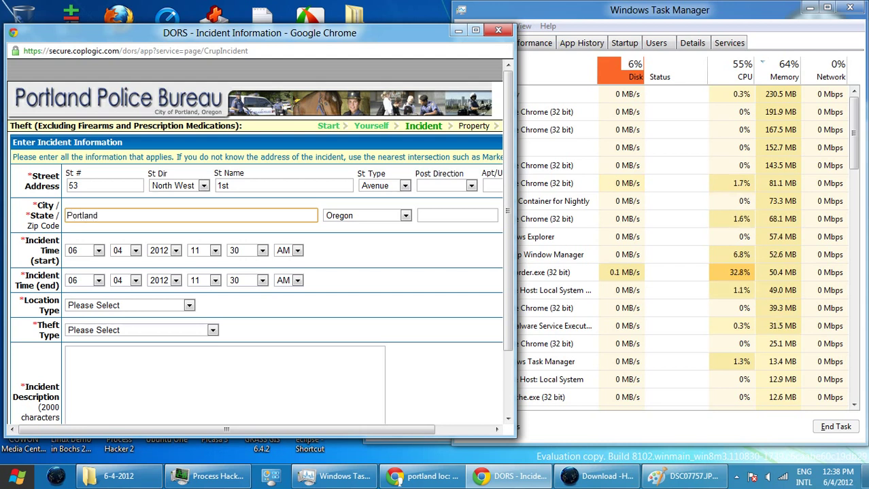
{"action": "left_click", "coordinate": [457, 215]}
{"action": "type", "text": "97"}
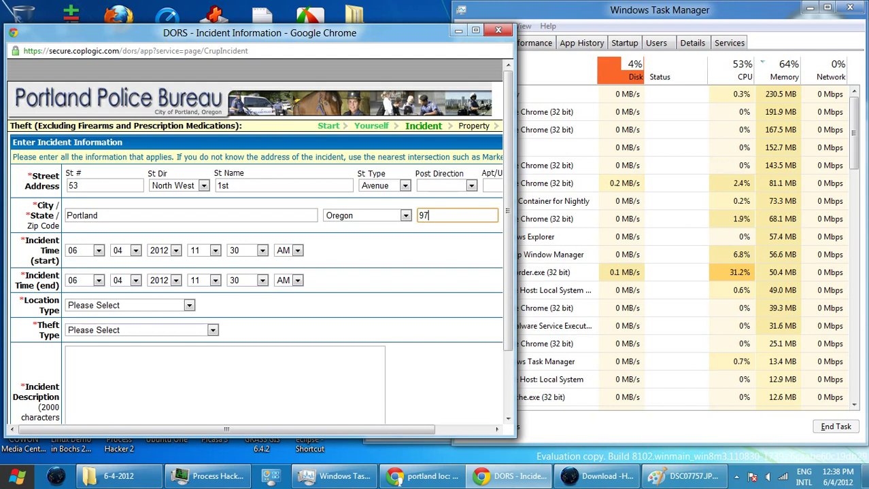
{"action": "type", "text": "209"}
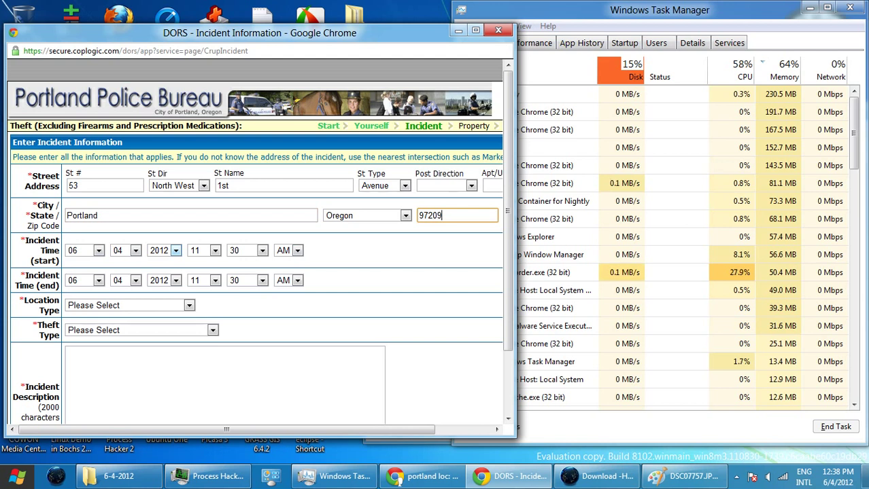
{"action": "left_click", "coordinate": [214, 251]}
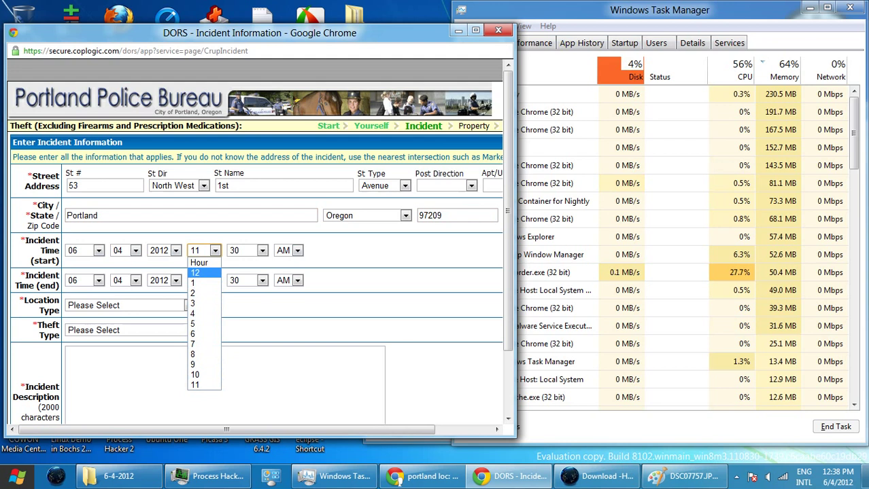
- Set the start hour to 12 and end hour to 4, giving 12:30–4:30 AM
{"action": "left_click", "coordinate": [197, 273]}
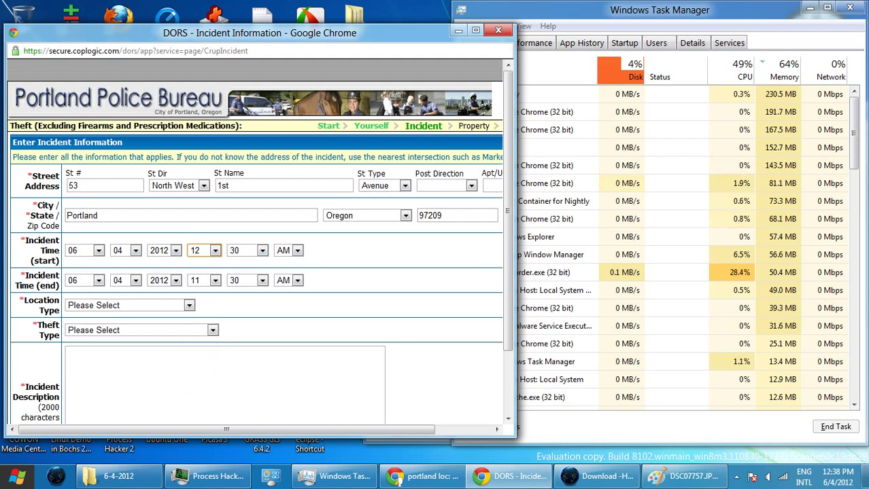
{"action": "left_click", "coordinate": [215, 280]}
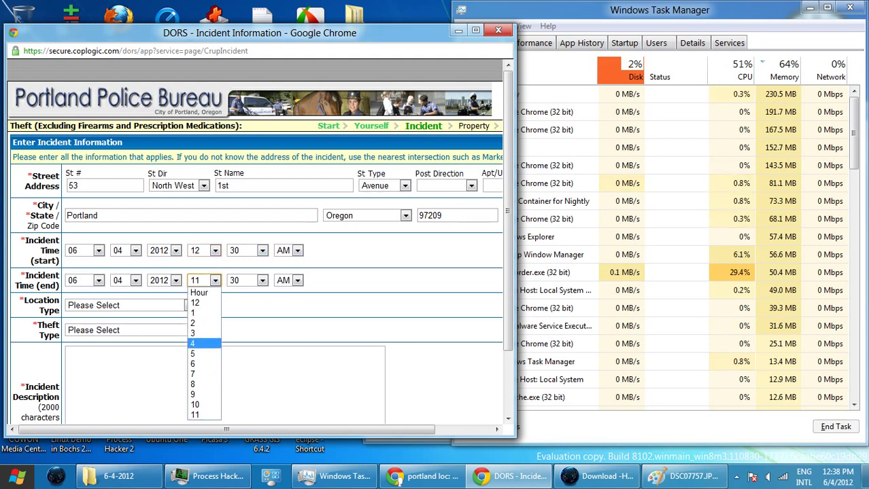
{"action": "left_click", "coordinate": [204, 338]}
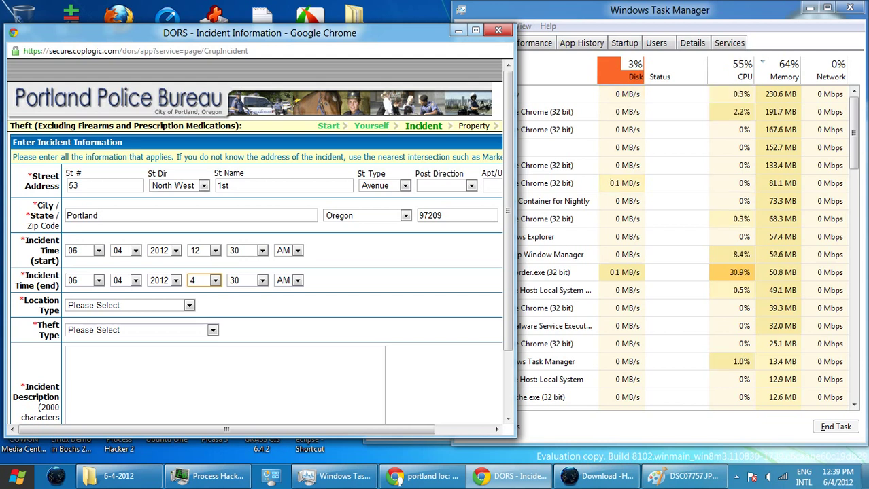
{"action": "left_click", "coordinate": [130, 305]}
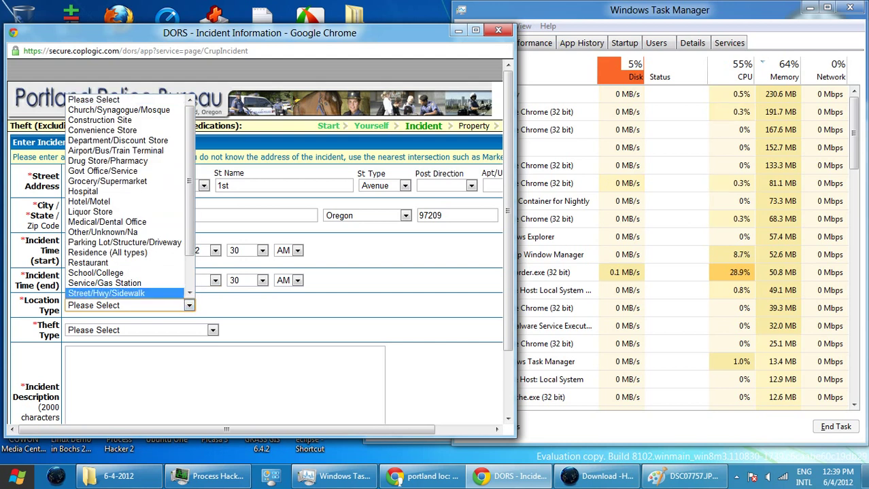
- Set location type to Street/Hwy/Sidewalk and theft type to Theft All Others (Includes Residence)
{"action": "left_click", "coordinate": [106, 293]}
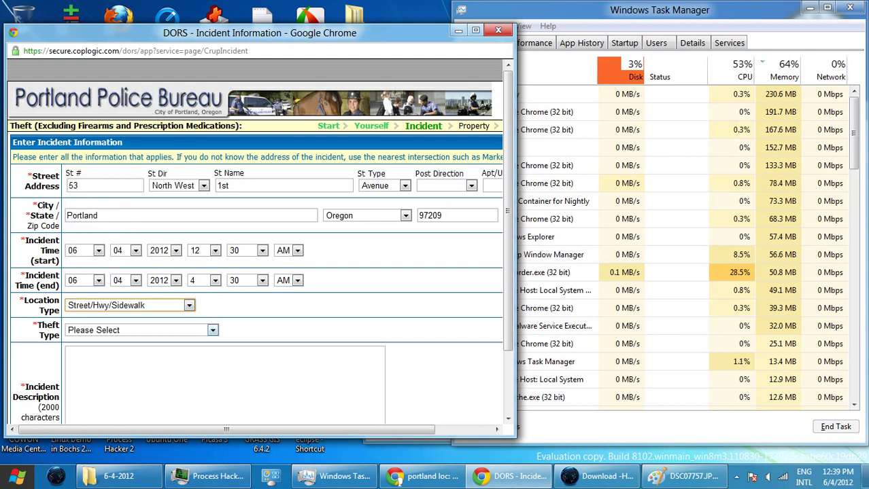
{"action": "left_click", "coordinate": [141, 331]}
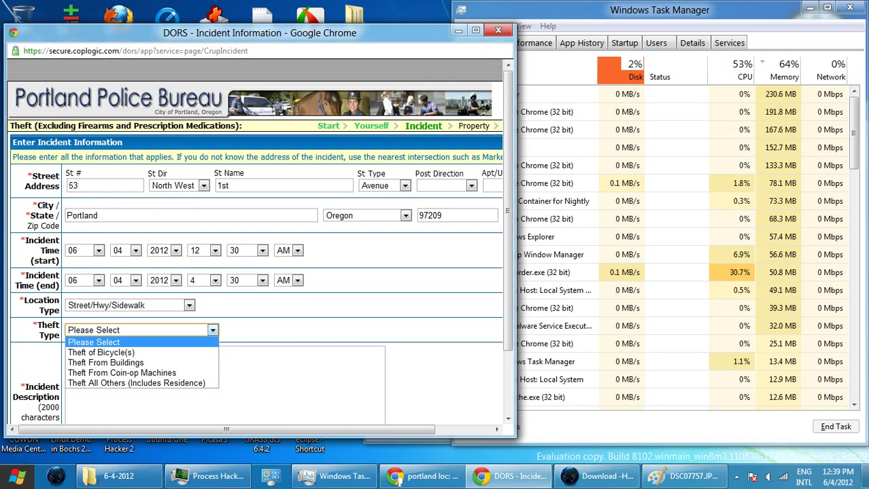
{"action": "key", "text": "Down"}
{"action": "key", "text": "Down"}
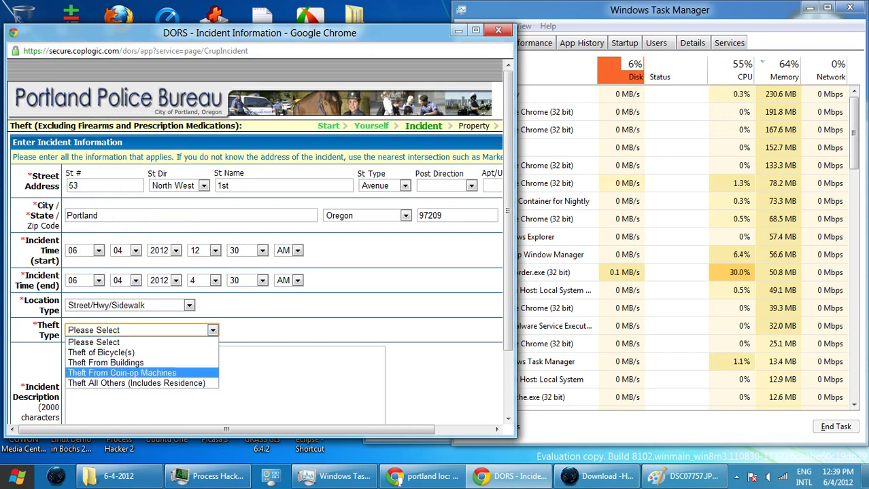
{"action": "key", "text": "Return"}
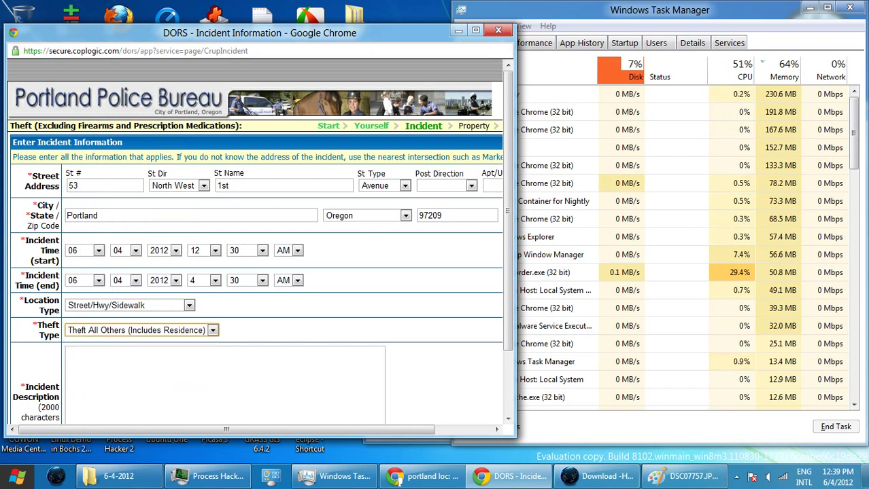
- Begin the description: 'I slept on the sidewalk near Peoples Sandwich of Portland'
{"action": "left_click", "coordinate": [68, 353]}
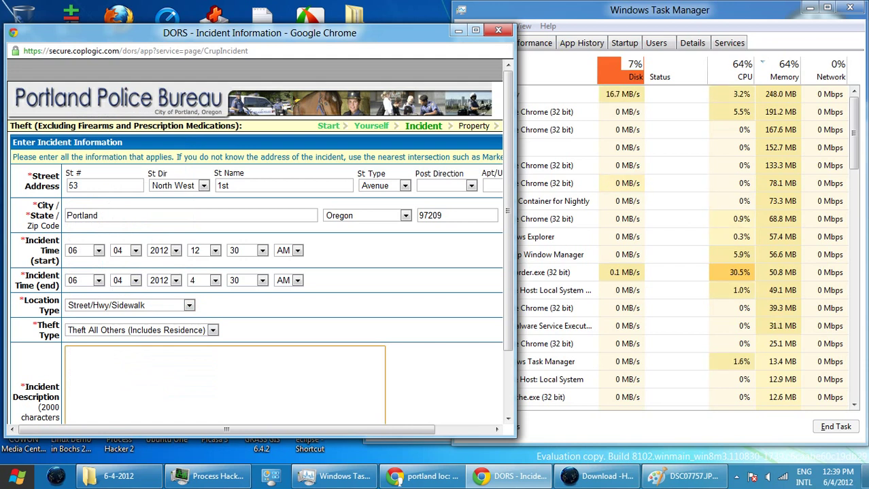
{"action": "type", "text": "I s"}
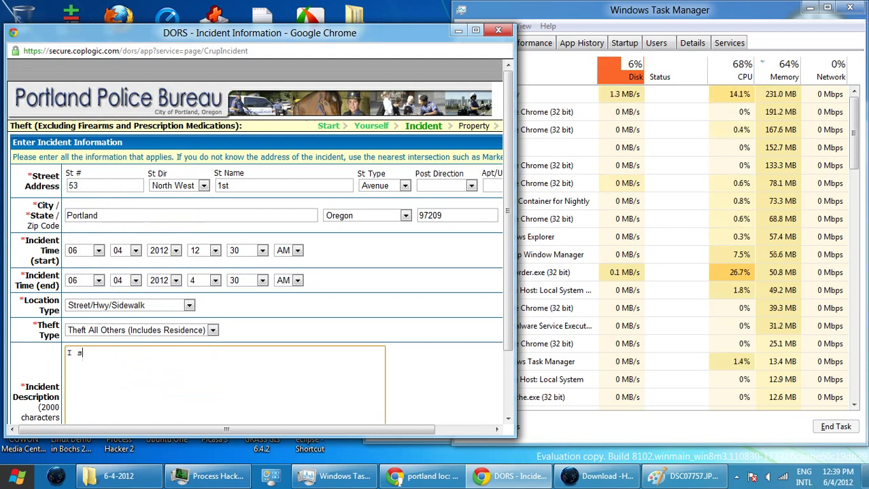
{"action": "type", "text": "lept o"}
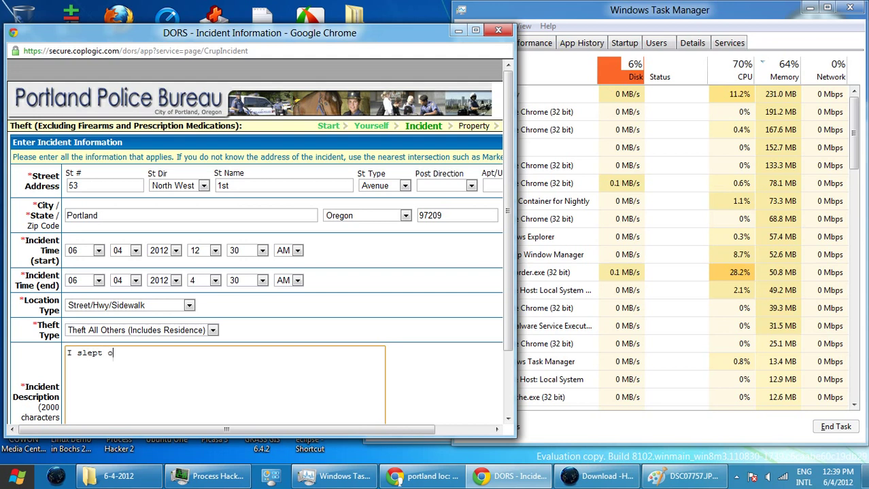
{"action": "type", "text": "n the sidew"}
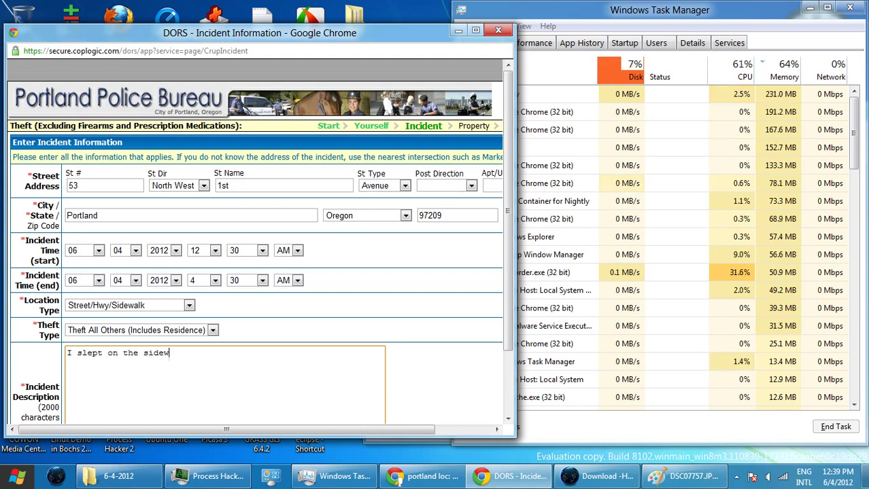
{"action": "type", "text": "alk near"}
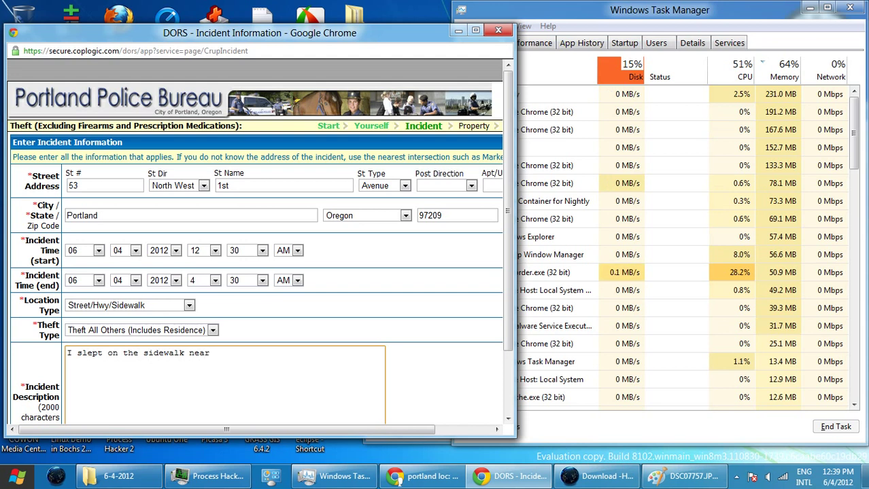
{"action": "type", "text": " Sandwi"}
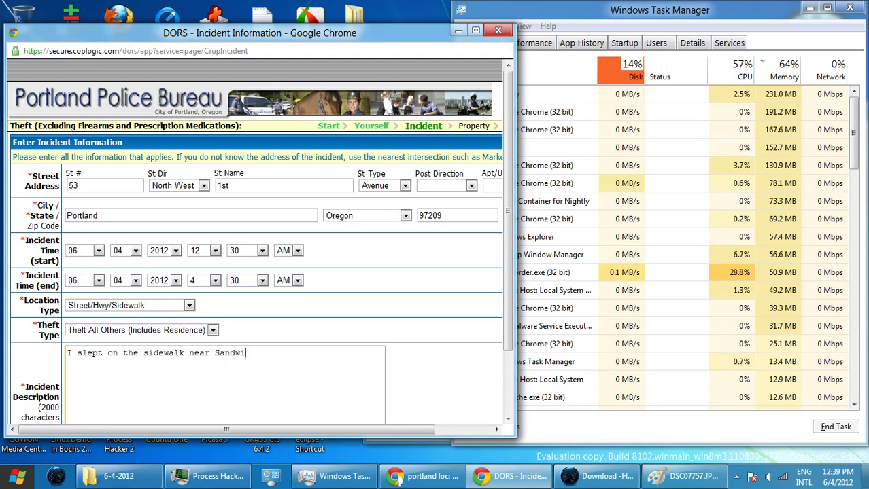
{"action": "type", "text": "ch of"}
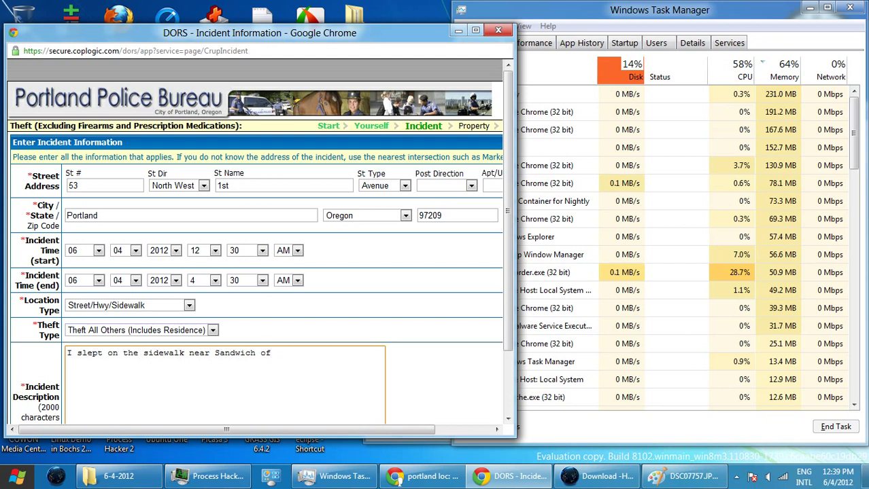
{"action": "left_click", "coordinate": [211, 352]}
{"action": "type", "text": "Pe"}
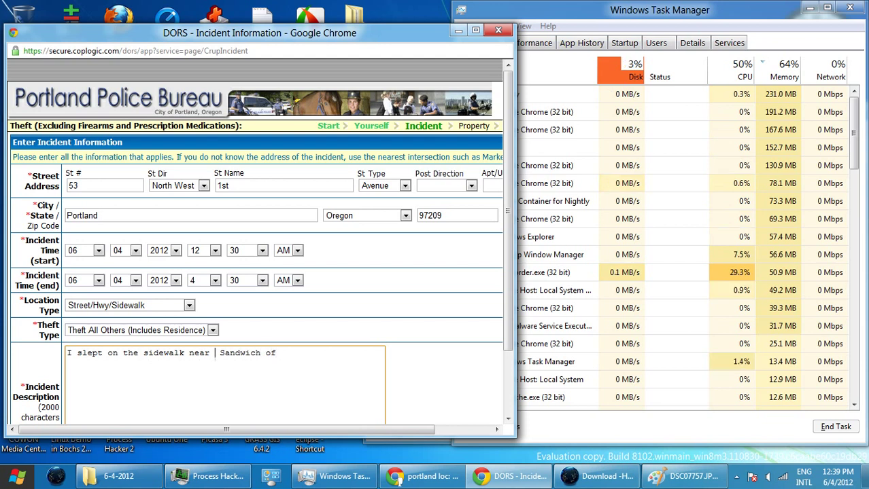
{"action": "type", "text": "oples"}
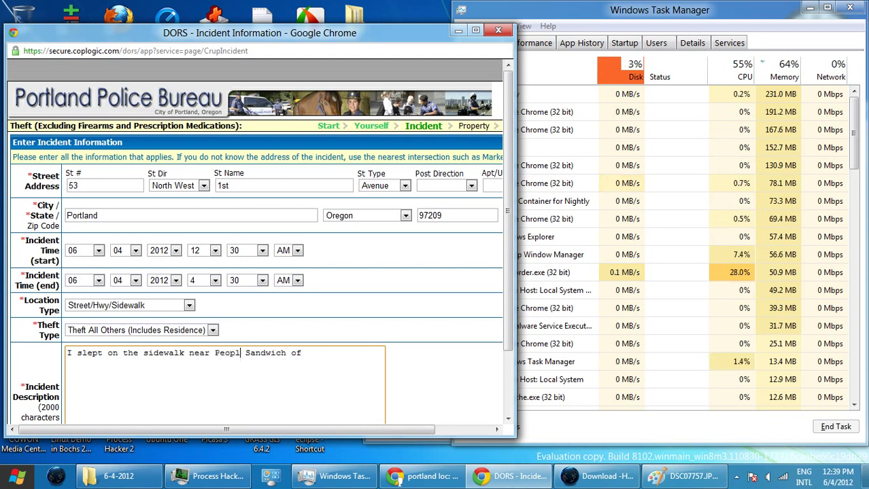
{"action": "key", "text": "Right"}
{"action": "key", "text": "Right"}
{"action": "key", "text": "Right"}
{"action": "key", "text": "Right"}
{"action": "key", "text": "Right"}
{"action": "key", "text": "Right"}
{"action": "key", "text": "Right"}
{"action": "key", "text": "Right"}
{"action": "key", "text": "Right"}
{"action": "key", "text": "Right"}
{"action": "key", "text": "Right"}
{"action": "key", "text": "Right"}
{"action": "key", "text": "Right"}
{"action": "key", "text": "Right"}
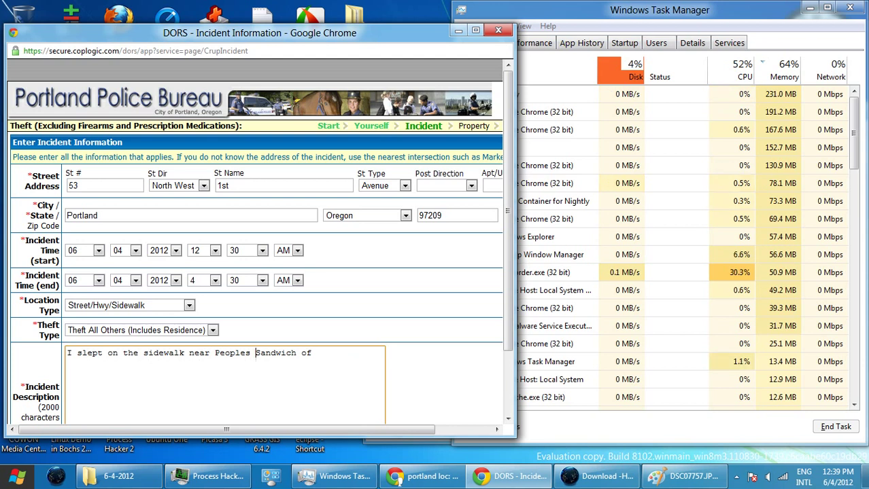
{"action": "type", "text": "Por"}
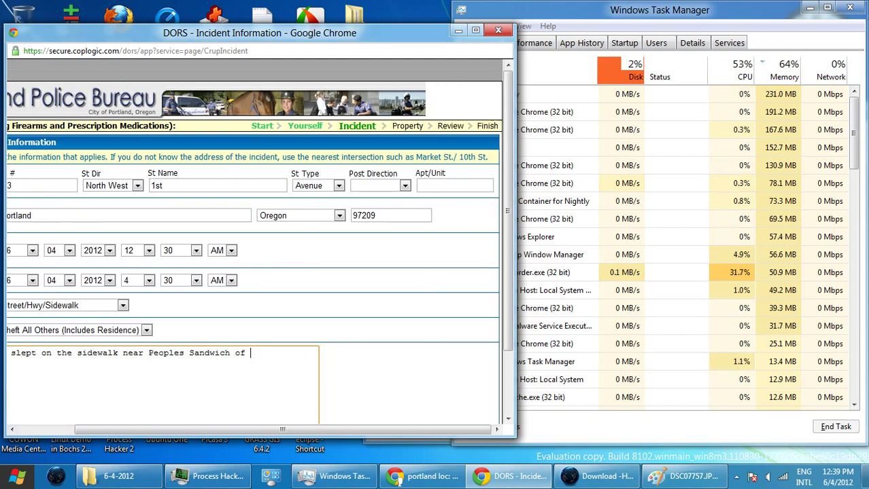
{"action": "type", "text": "tland"}
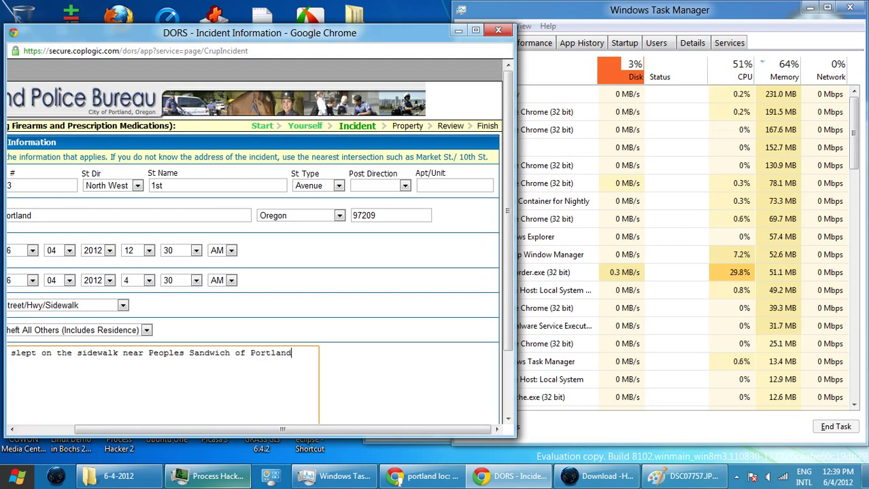
{"action": "key", "text": "alt+Tab"}
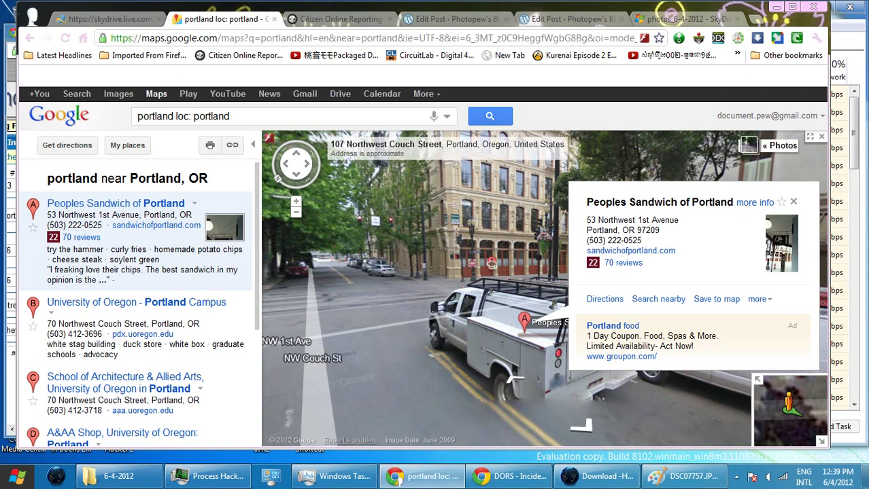
{"action": "key", "text": "alt+Tab"}
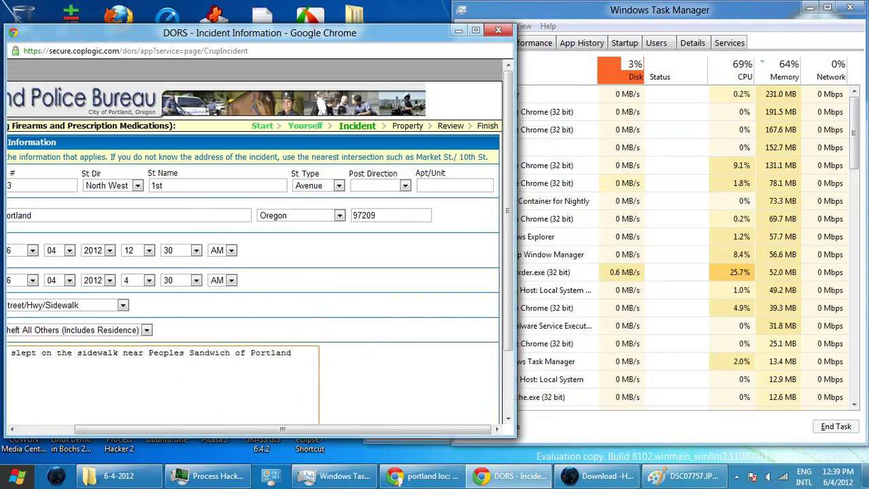
{"action": "scroll", "coordinate": [282, 430], "scroll_direction": "left", "scroll_amount": 1}
{"action": "scroll", "coordinate": [268, 430], "scroll_direction": "left", "scroll_amount": 3}
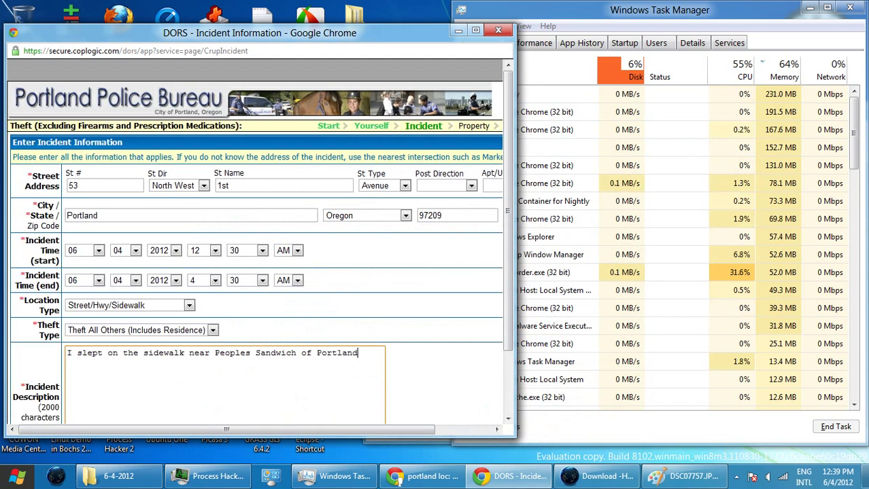
- Add 'When I got up, my tote bag was stolen.' and a 'Blog' line below
{"action": "type", "text": ". Whe"}
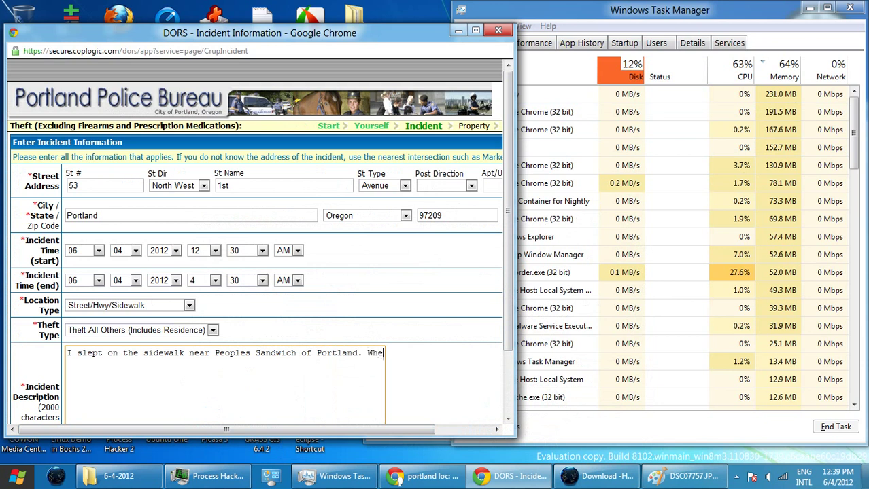
{"action": "type", "text": "n I"}
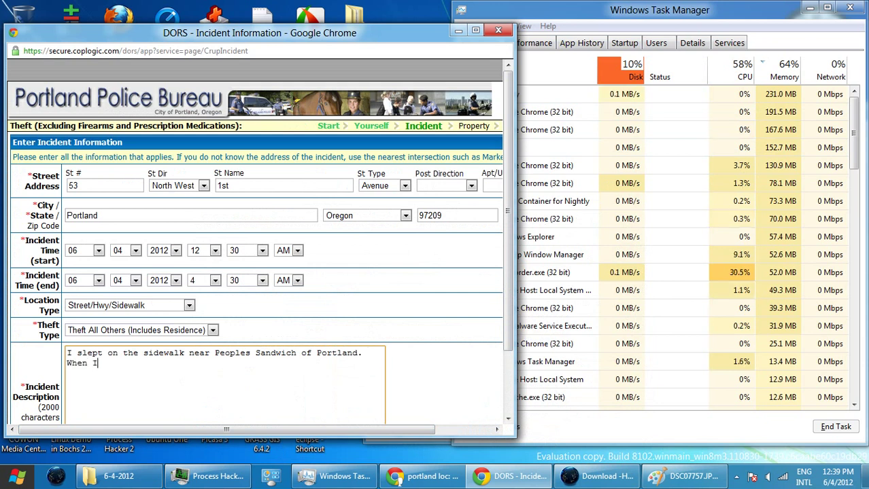
{"action": "type", "text": " got up,"}
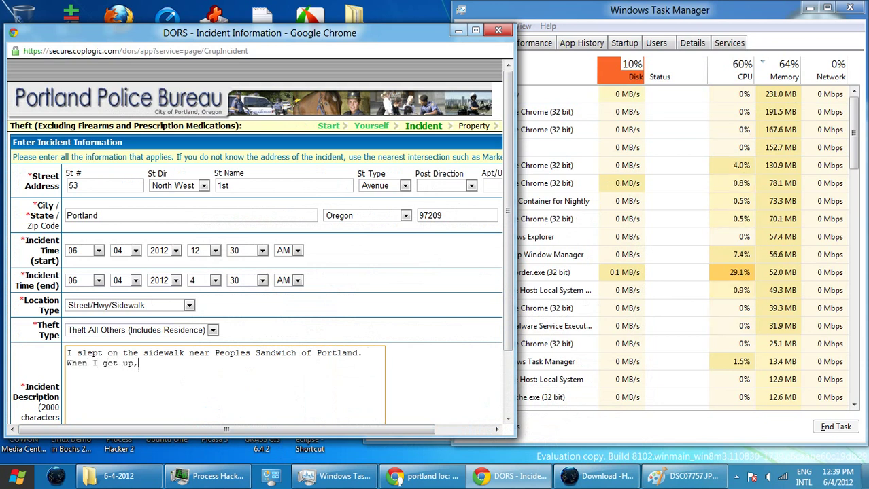
{"action": "type", "text": " my tot"}
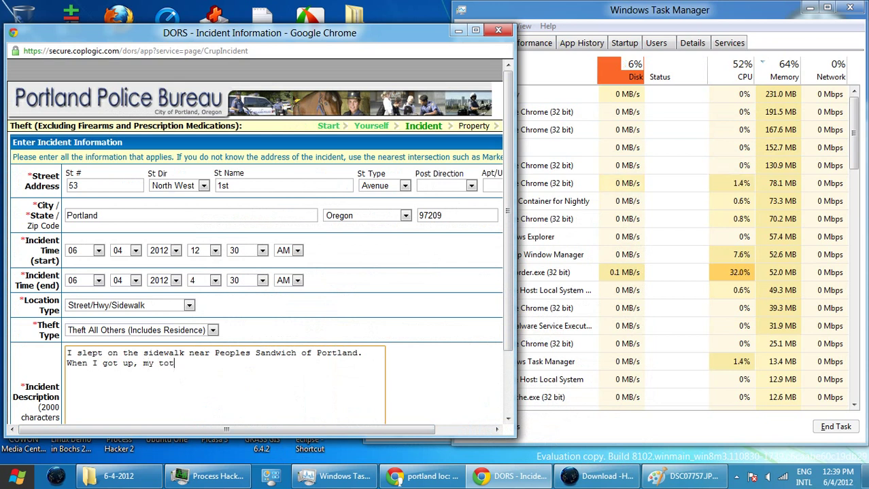
{"action": "type", "text": "e bag "}
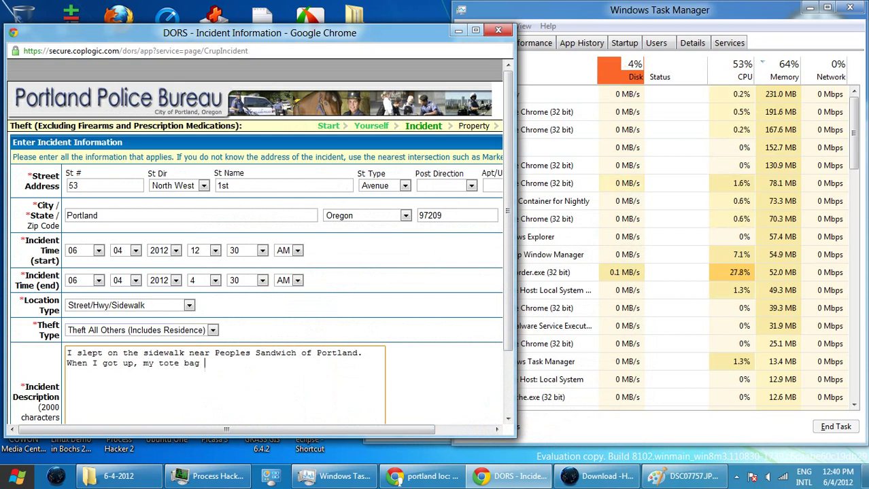
{"action": "type", "text": "wi"}
{"action": "key", "text": "BackSpace"}
{"action": "type", "text": "as "}
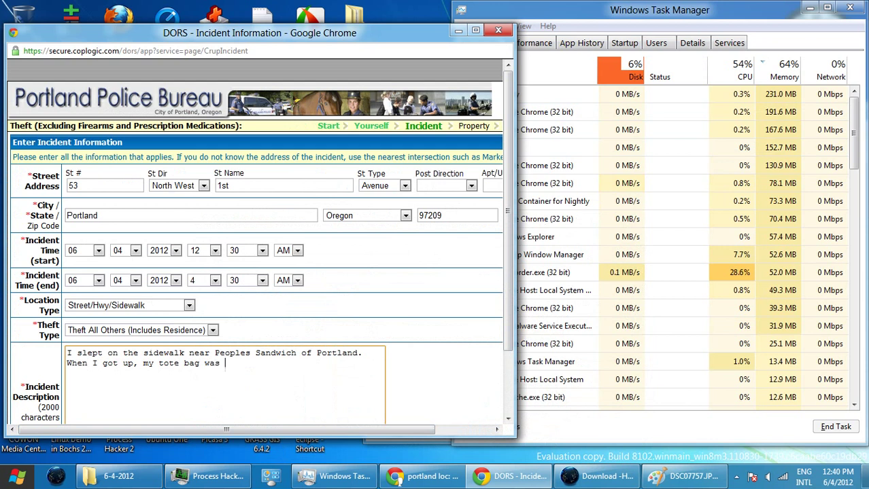
{"action": "type", "text": "stolen."}
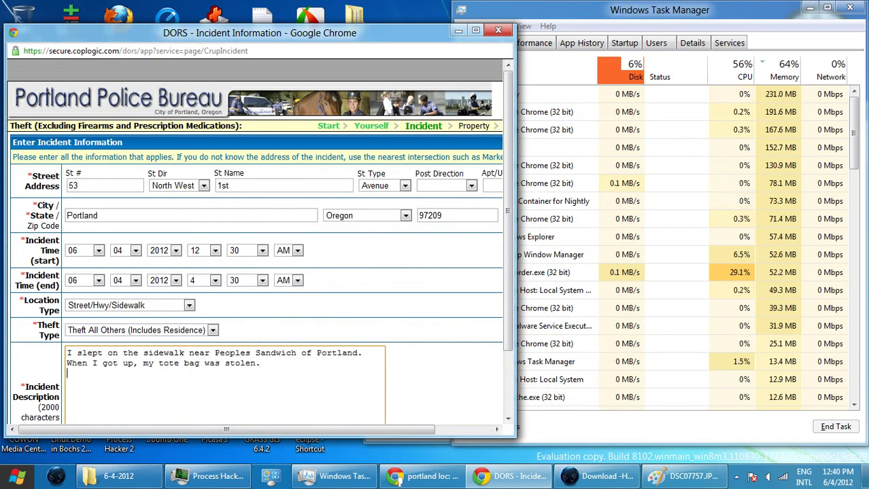
{"action": "key", "text": "Return"}
{"action": "type", "text": "Blog"}
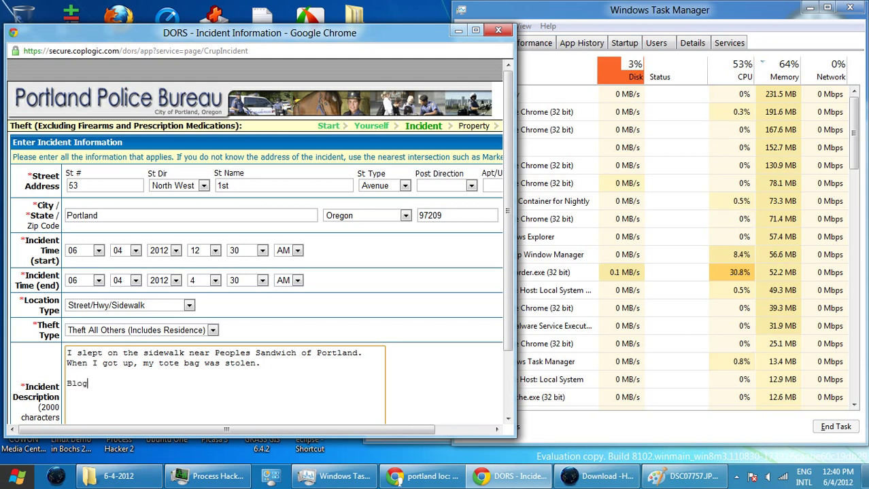
{"action": "key", "text": "Return"}
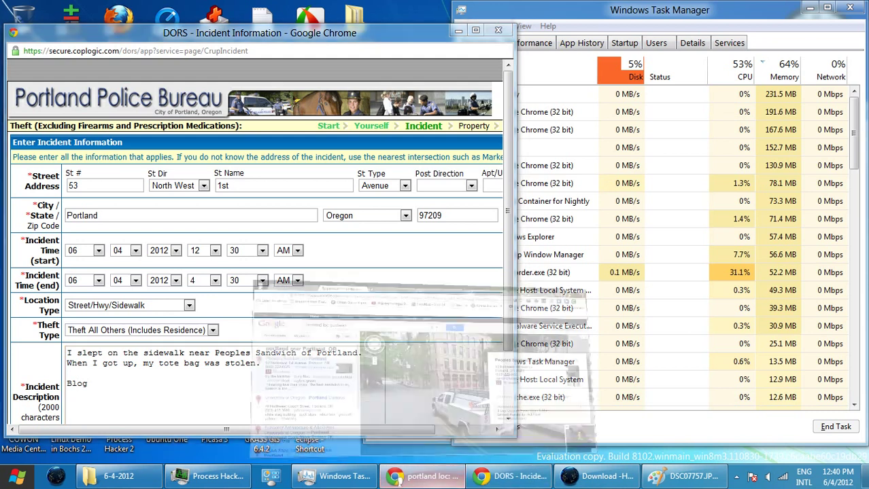
- Copy the theft 6-4-2012 post's shortlink from WordPress, then return to the report form
{"action": "left_click", "coordinate": [423, 477]}
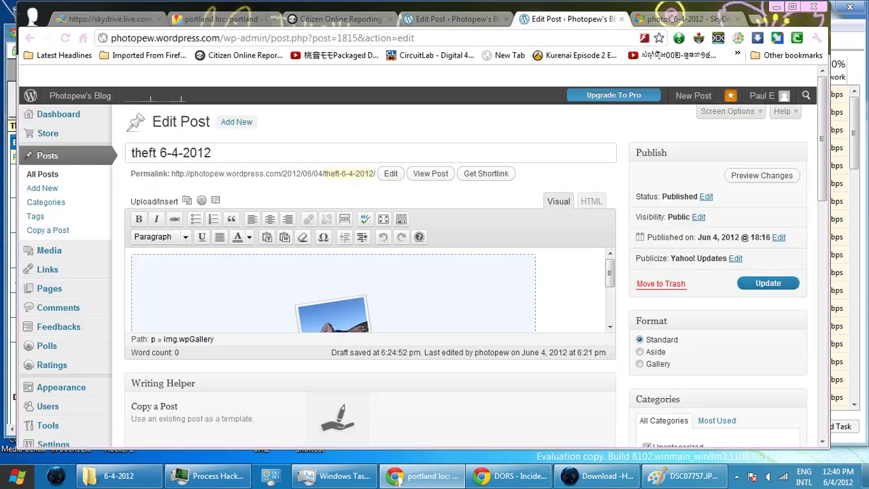
{"action": "left_click", "coordinate": [564, 19]}
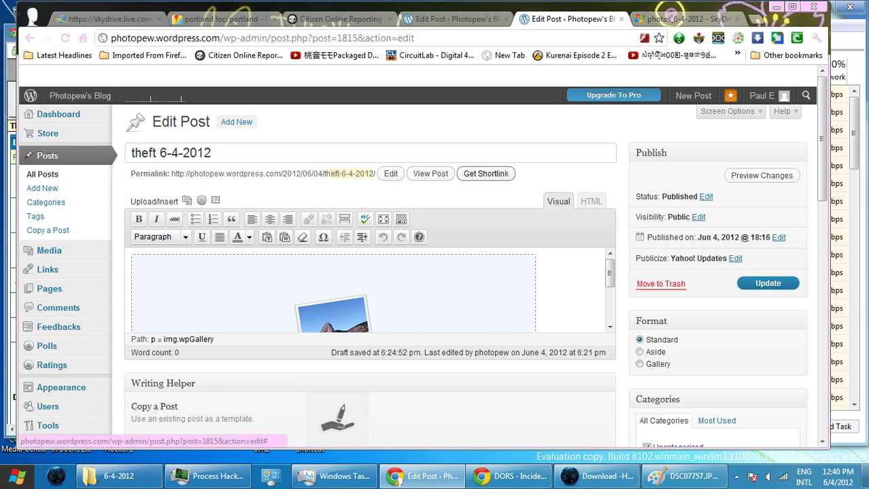
{"action": "left_click", "coordinate": [486, 174]}
{"action": "left_click", "coordinate": [408, 224]}
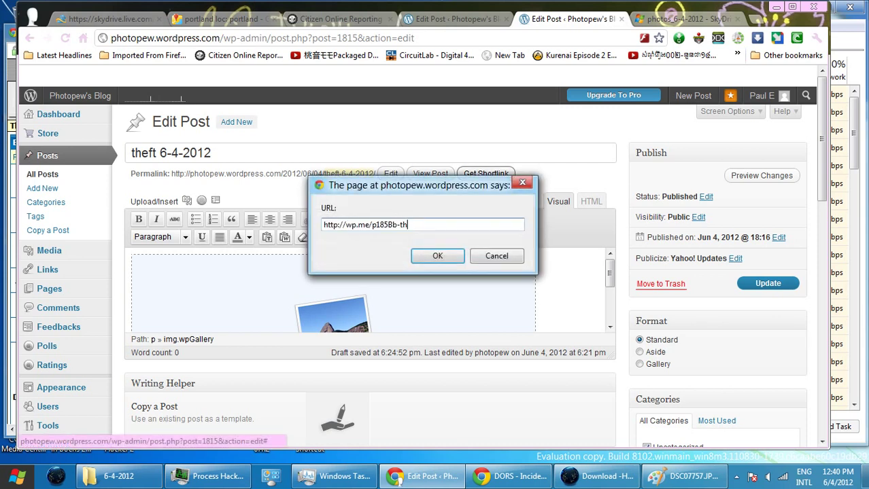
{"action": "left_click_drag", "start_coordinate": [408, 224], "coordinate": [323, 224]}
{"action": "right_click", "coordinate": [365, 226]}
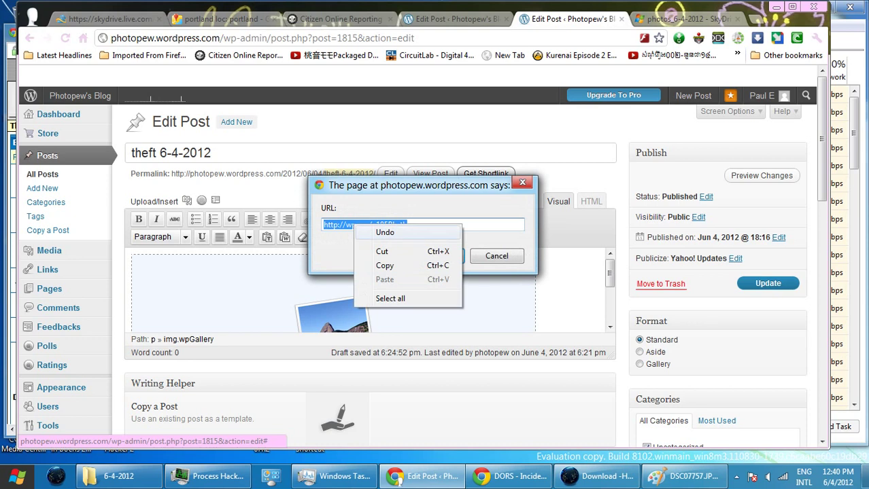
{"action": "left_click", "coordinate": [384, 265]}
{"action": "key", "text": "Return"}
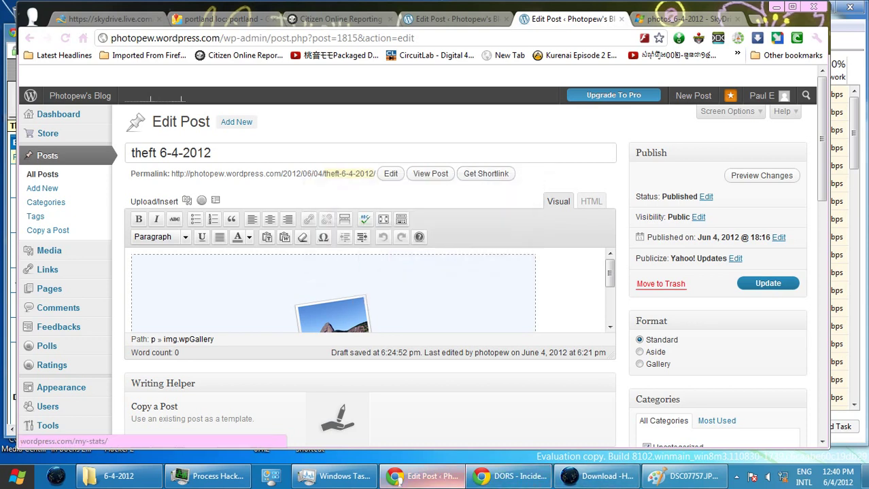
{"action": "left_click", "coordinate": [514, 477]}
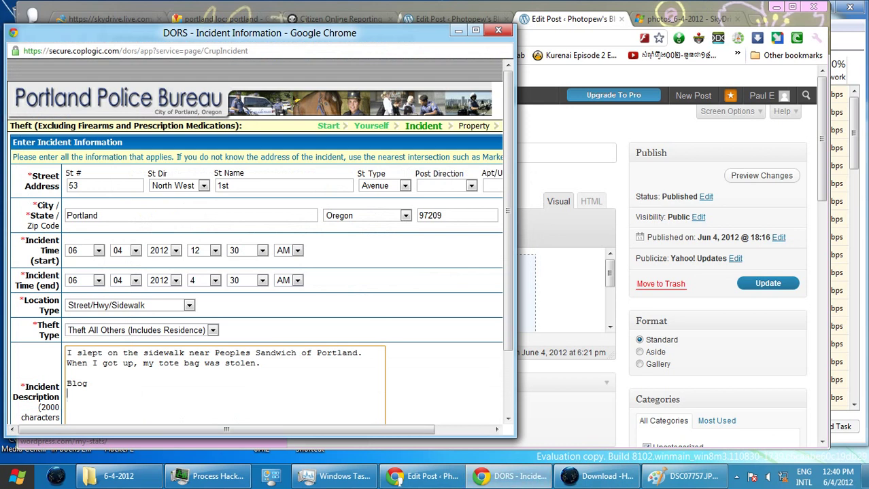
{"action": "right_click", "coordinate": [182, 401]}
{"action": "left_click", "coordinate": [197, 309]}
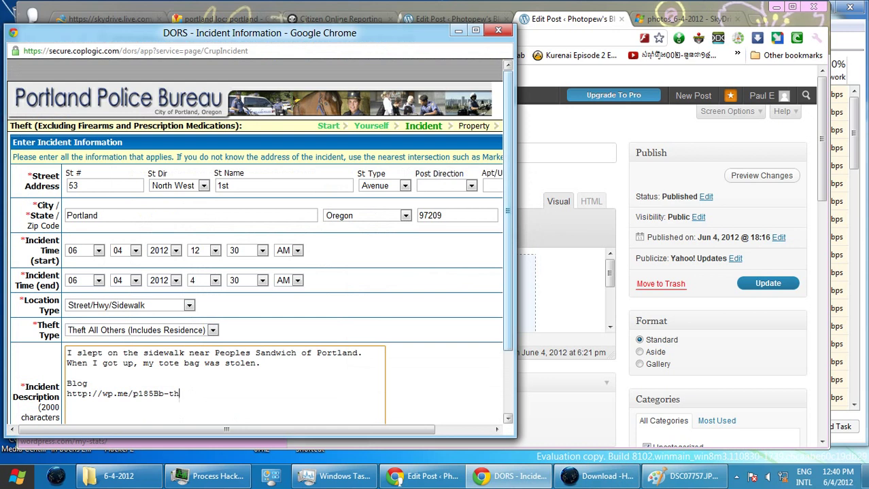
{"action": "scroll", "coordinate": [260, 240], "scroll_direction": "down", "scroll_amount": 1}
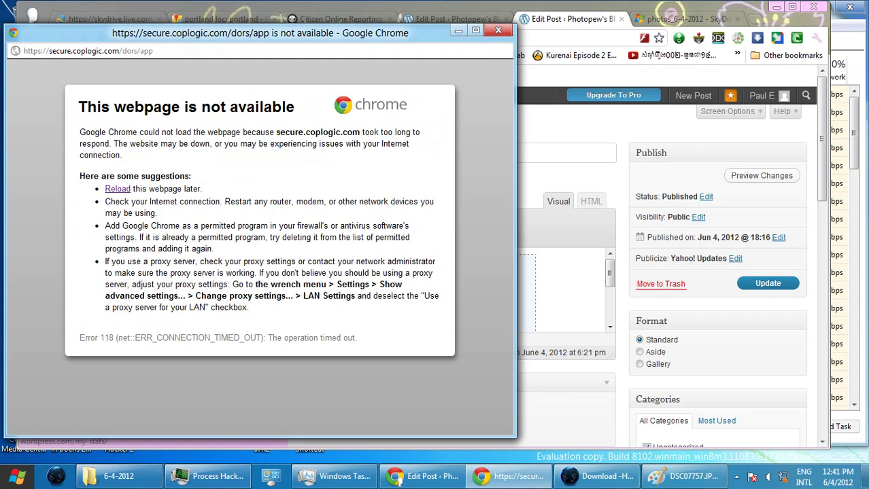
- Reload the timed-out report page, then go back toward the Incident Information page
{"action": "right_click", "coordinate": [53, 167]}
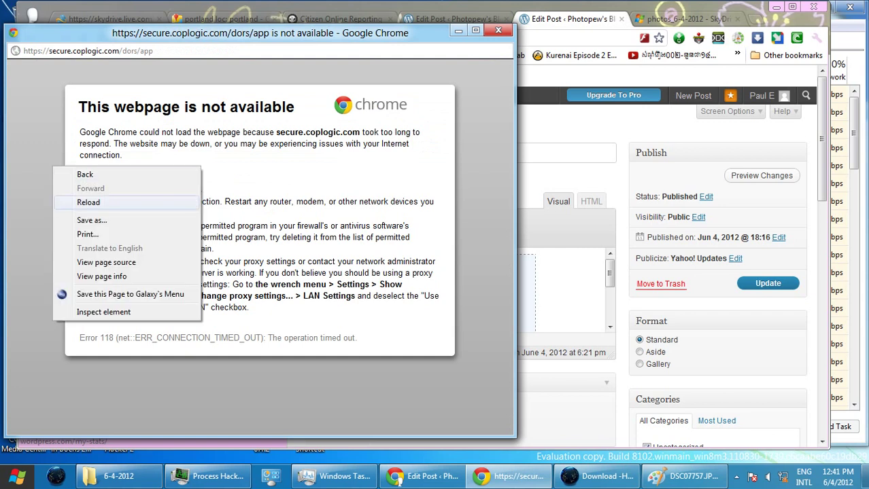
{"action": "left_click", "coordinate": [88, 202]}
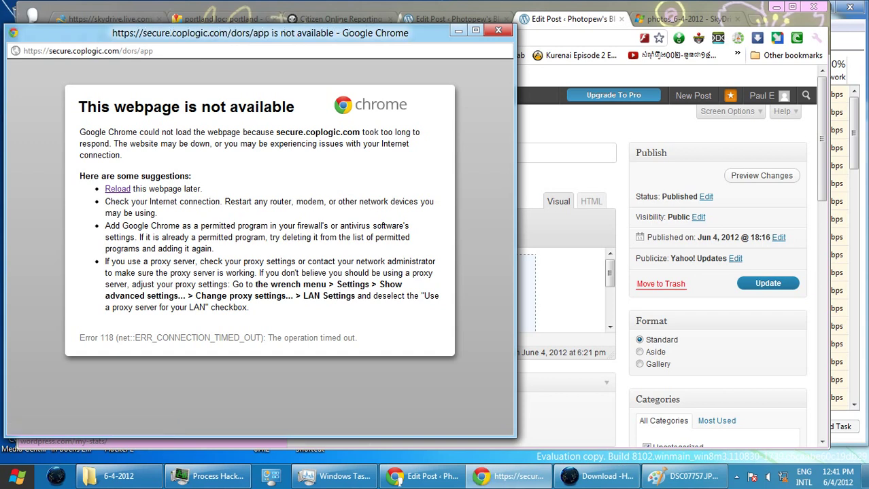
{"action": "right_click", "coordinate": [104, 82]}
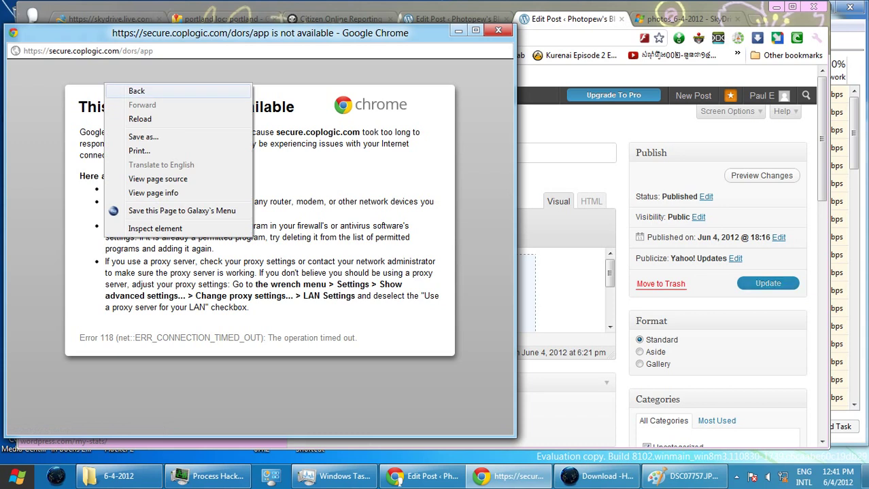
{"action": "left_click", "coordinate": [136, 91]}
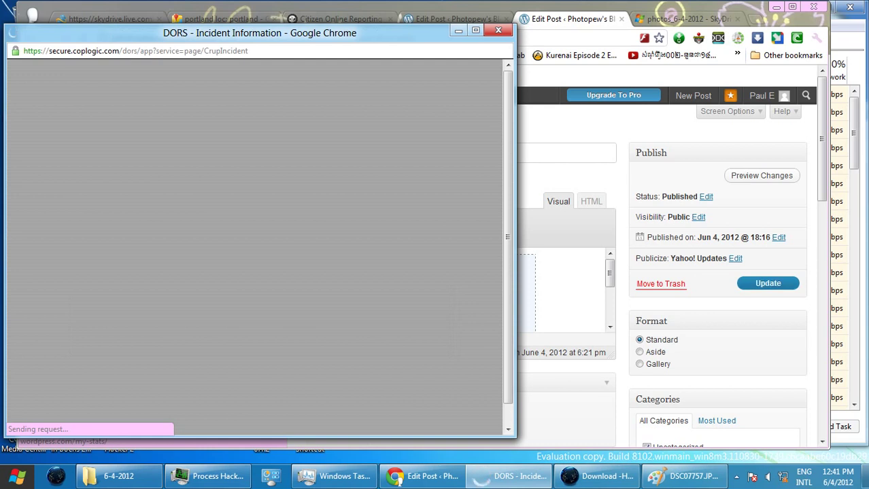
- Disconnect and reconnect the MultcoLibrary-Central Wi-Fi, then bring the main Chrome window forward
{"action": "left_click", "coordinate": [752, 477]}
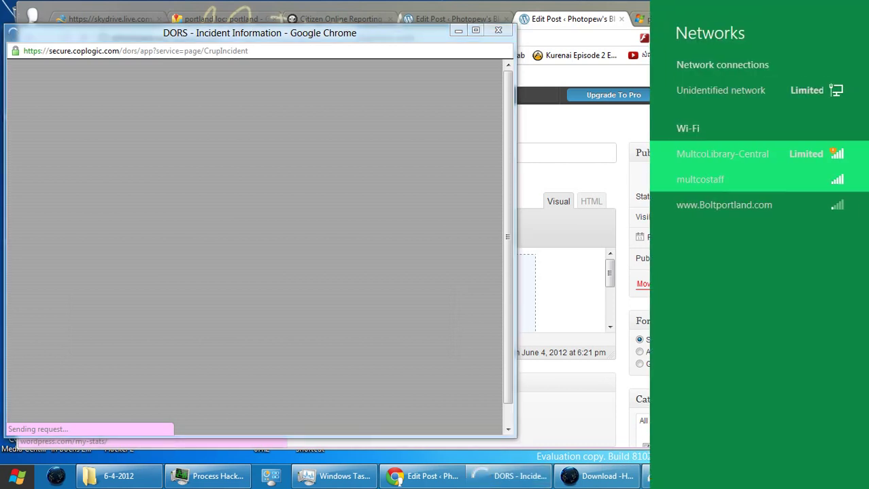
{"action": "left_click", "coordinate": [722, 154]}
{"action": "left_click", "coordinate": [811, 195]}
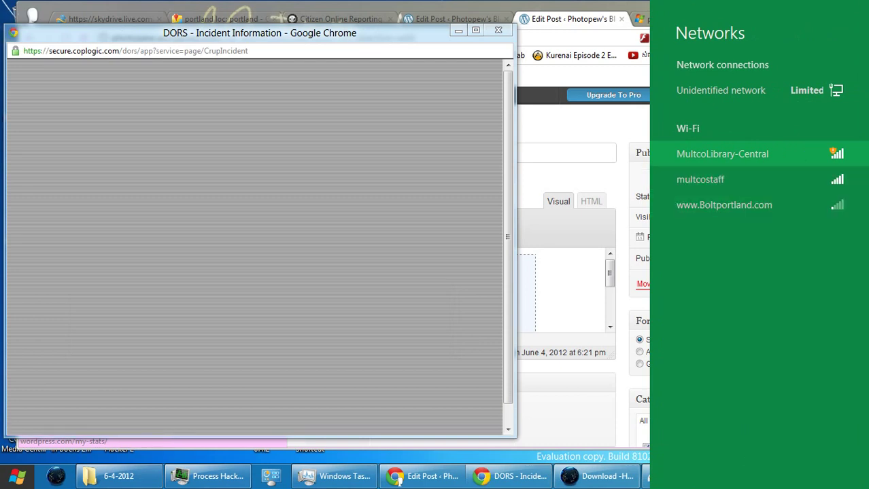
{"action": "left_click", "coordinate": [722, 153]}
{"action": "left_click", "coordinate": [814, 265]}
{"action": "left_click", "coordinate": [32, 13]}
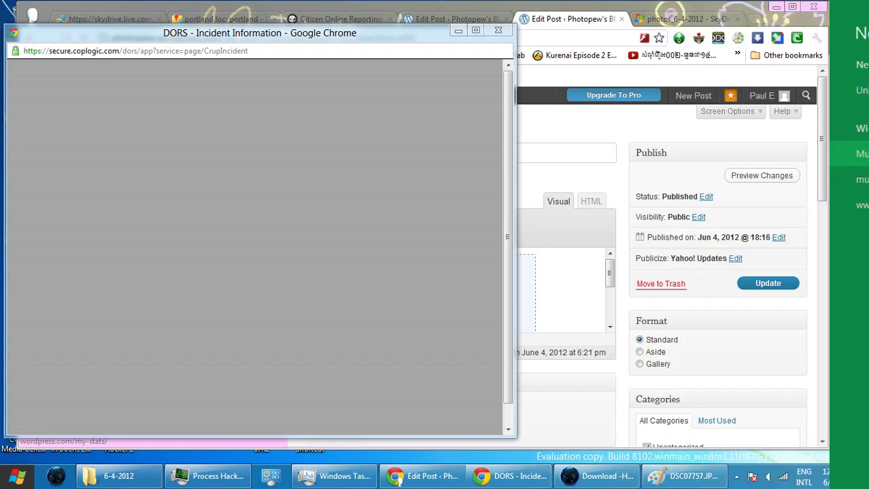
{"action": "left_click", "coordinate": [32, 14]}
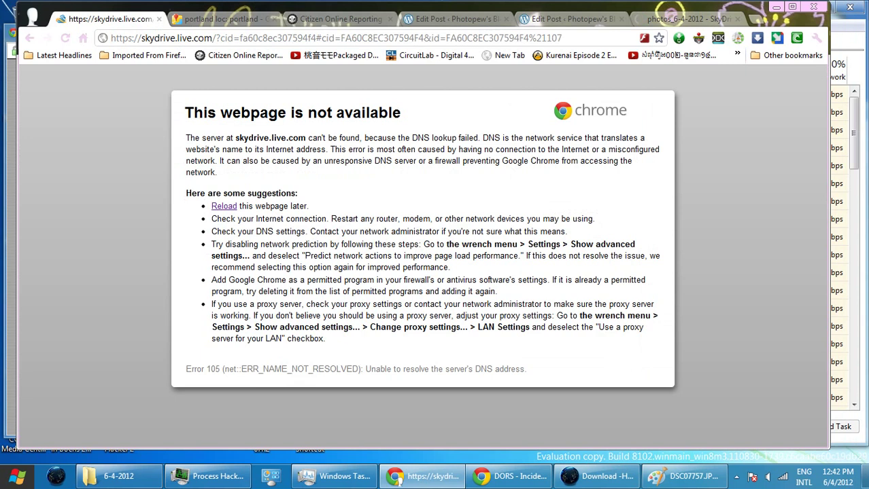
- Test the connection by loading Google from the Maps tab, return to Maps, and minimize Chrome
{"action": "left_click", "coordinate": [225, 18]}
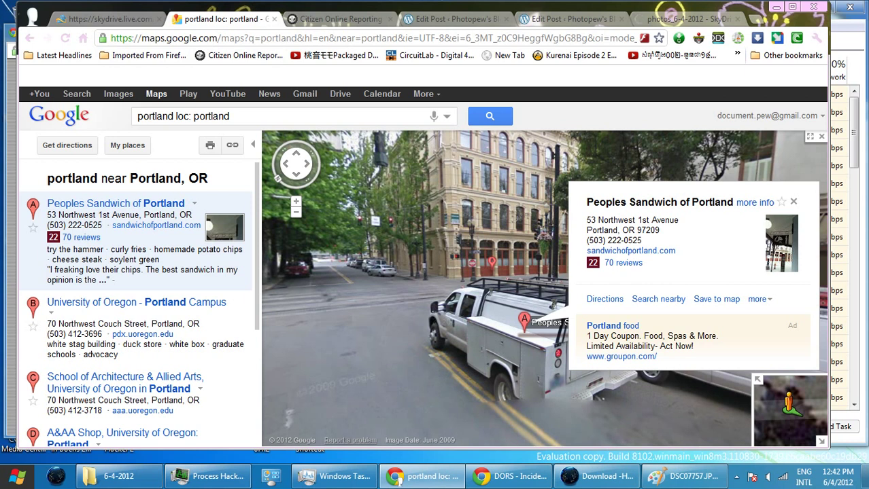
{"action": "key", "text": "ctrl+l"}
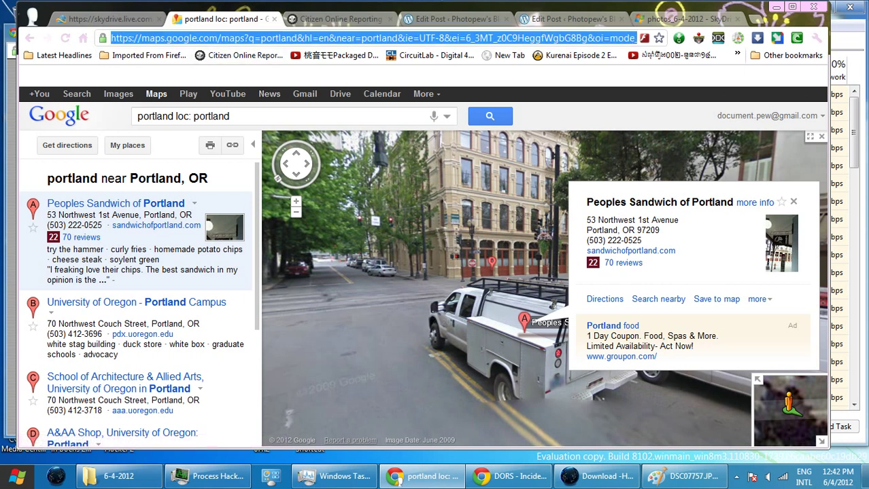
{"action": "type", "text": "google.com"}
{"action": "key", "text": "Return"}
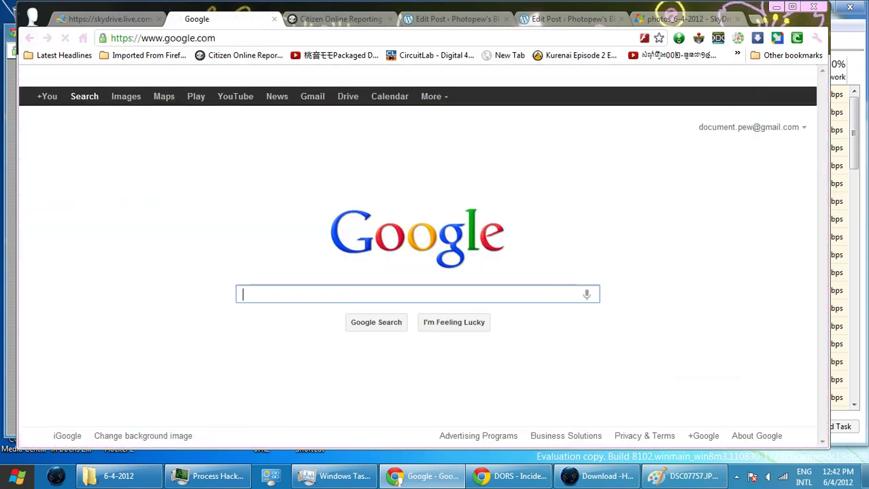
{"action": "key", "text": "alt+Left"}
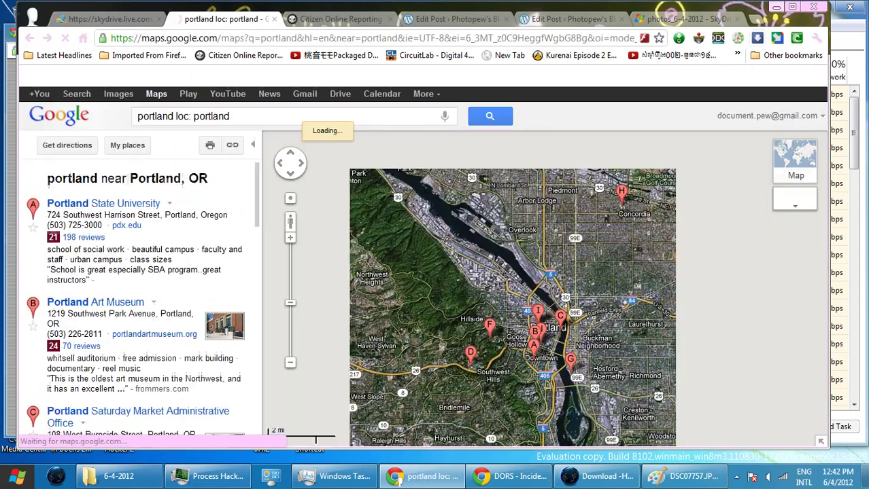
{"action": "left_click", "coordinate": [426, 476]}
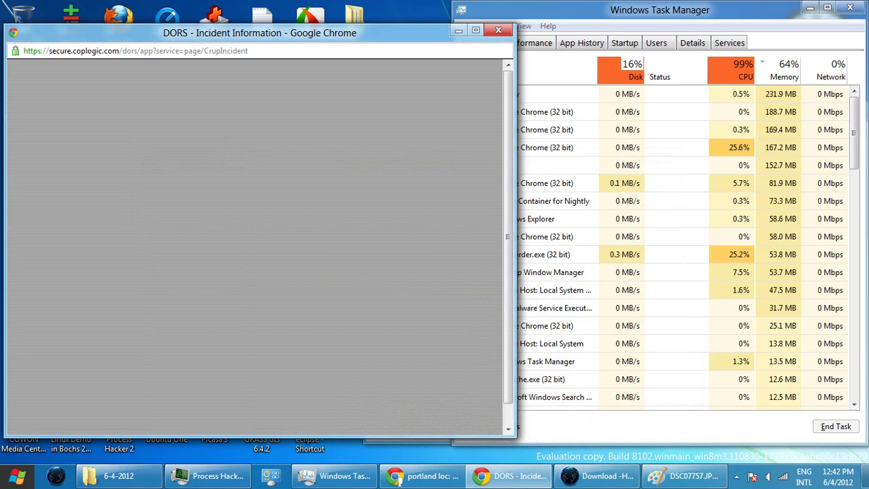
- Reload the blank incident page, shift the report window right, and go back a page
{"action": "right_click", "coordinate": [322, 136]}
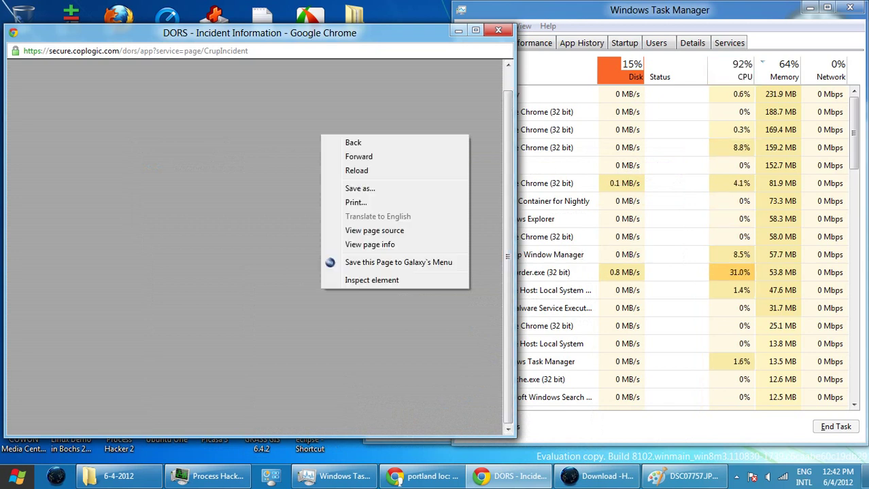
{"action": "left_click", "coordinate": [356, 171]}
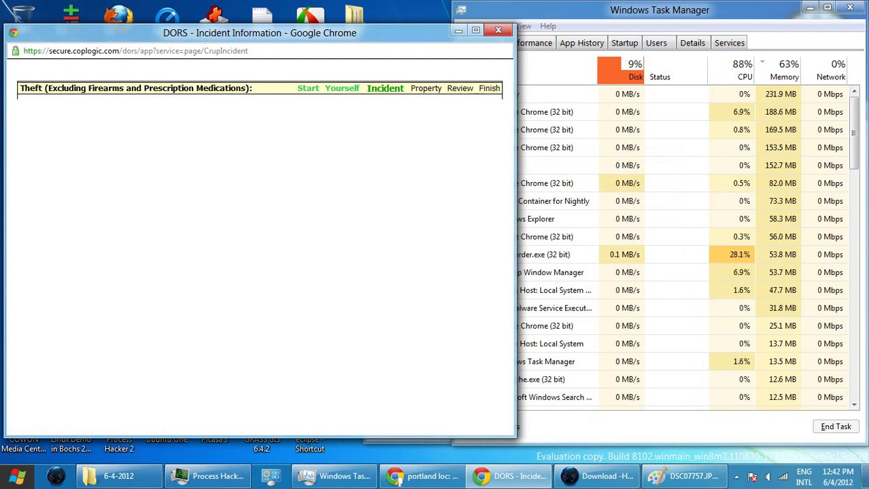
{"action": "left_click_drag", "start_coordinate": [272, 32], "coordinate": [339, 31]}
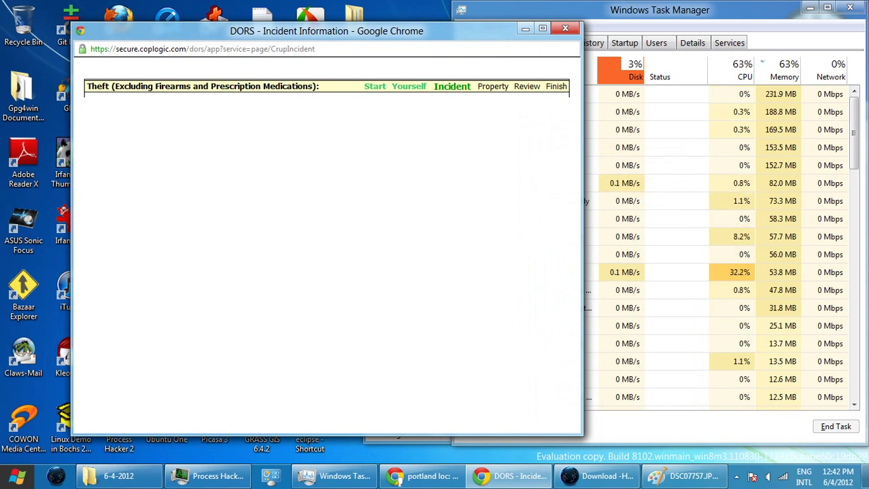
{"action": "right_click", "coordinate": [304, 161]}
{"action": "left_click", "coordinate": [323, 168]}
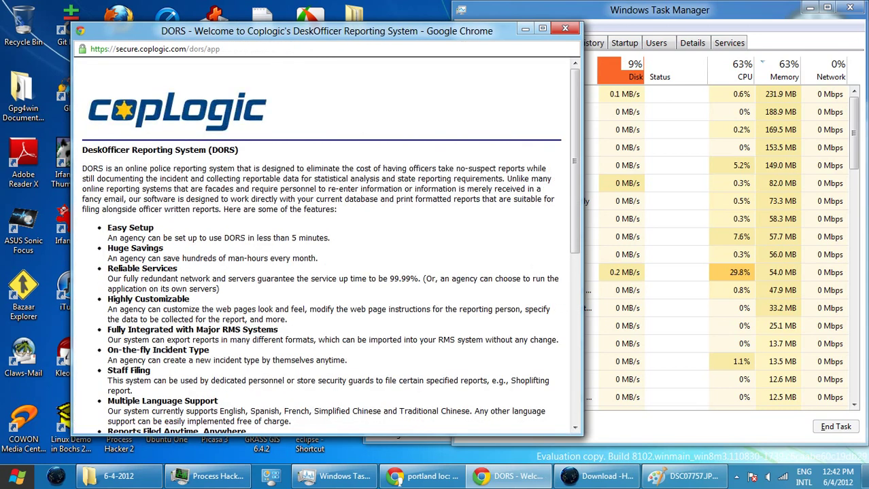
- Scroll through the DORS welcome page and go back a page from it
{"action": "scroll", "coordinate": [323, 238], "scroll_direction": "down", "scroll_amount": 5}
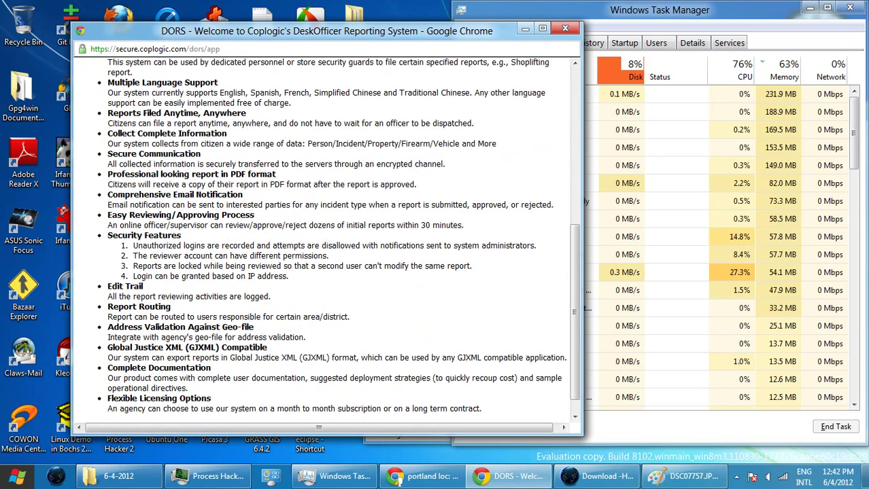
{"action": "scroll", "coordinate": [326, 238], "scroll_direction": "down", "scroll_amount": 1}
{"action": "scroll", "coordinate": [322, 238], "scroll_direction": "up", "scroll_amount": 10}
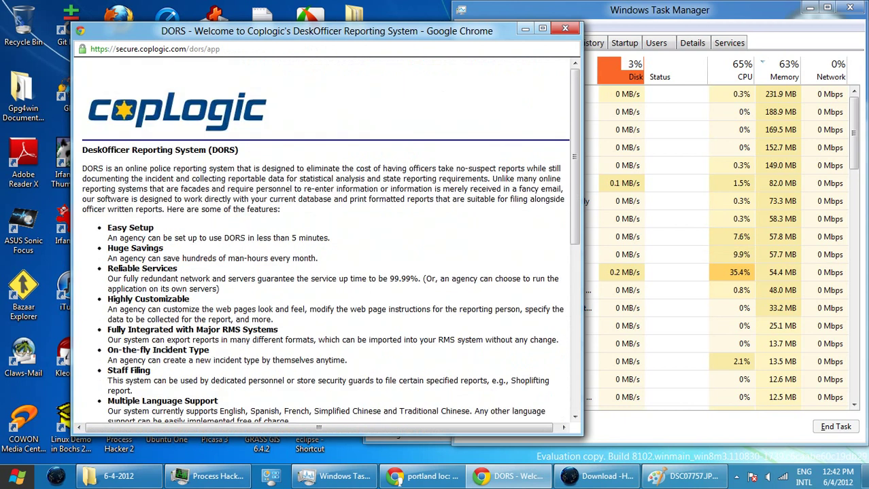
{"action": "scroll", "coordinate": [323, 238], "scroll_direction": "down", "scroll_amount": 10}
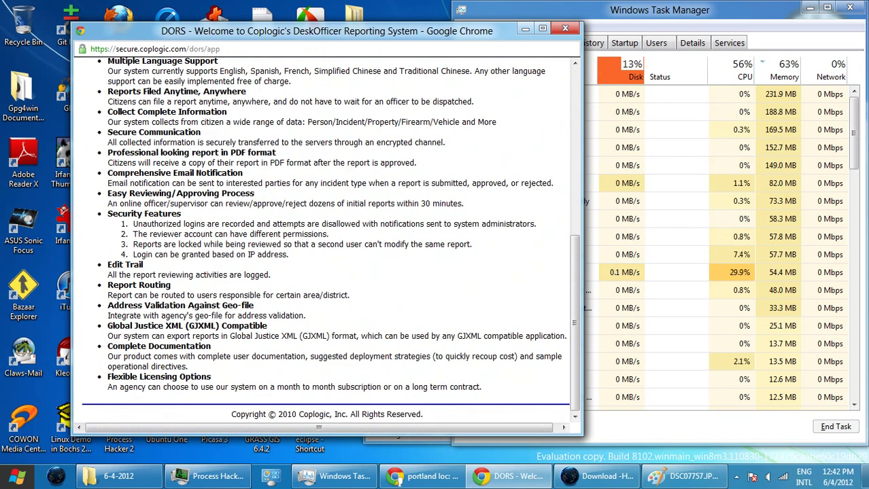
{"action": "right_click", "coordinate": [303, 121]}
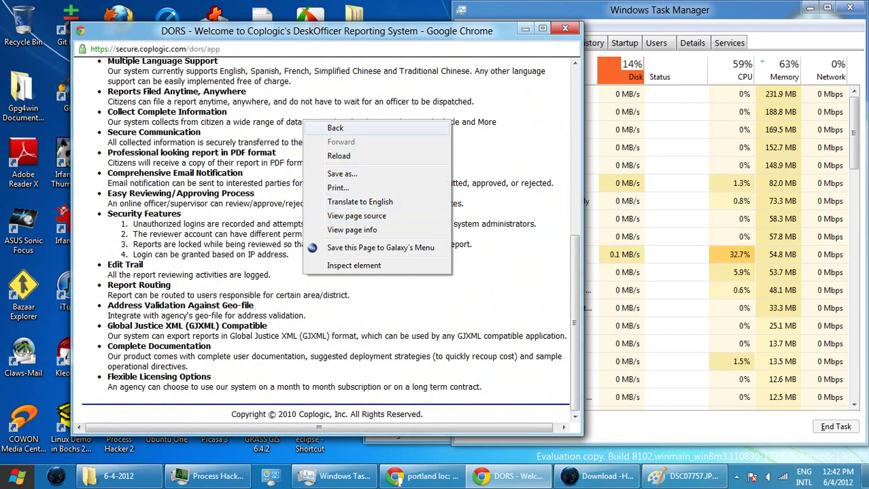
{"action": "key", "text": "Escape"}
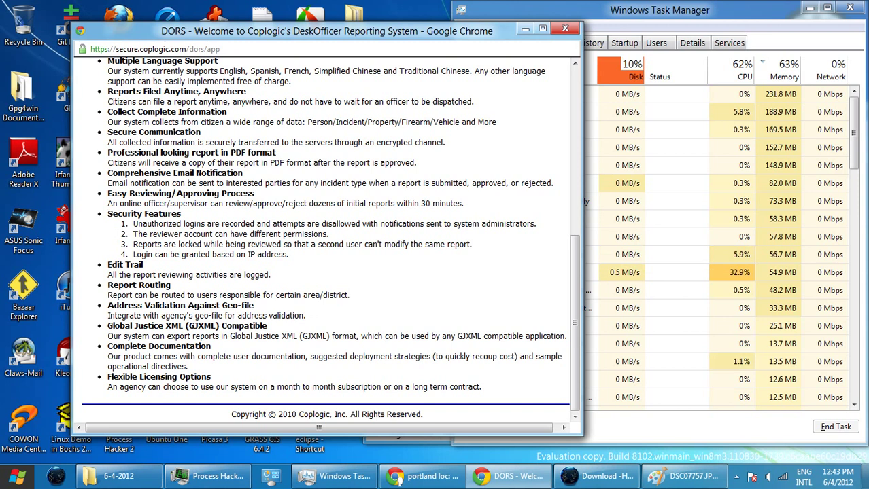
{"action": "scroll", "coordinate": [317, 237], "scroll_direction": "up", "scroll_amount": 5}
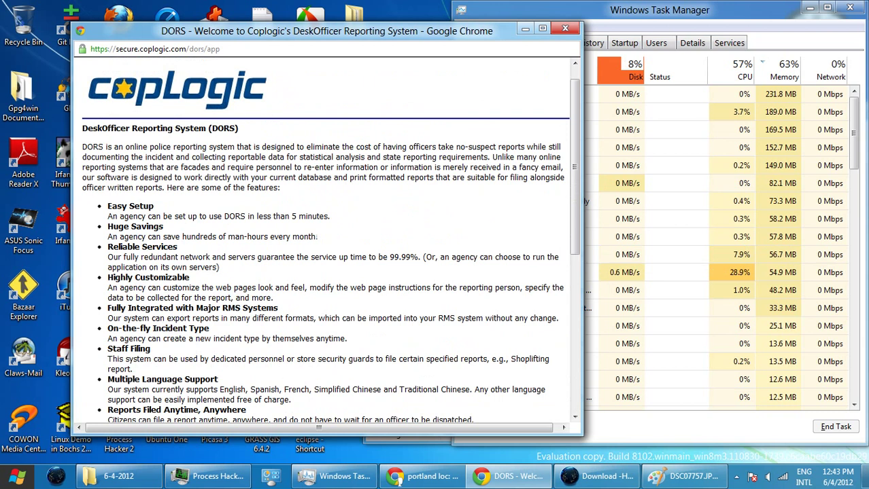
{"action": "scroll", "coordinate": [320, 252], "scroll_direction": "right", "scroll_amount": 1}
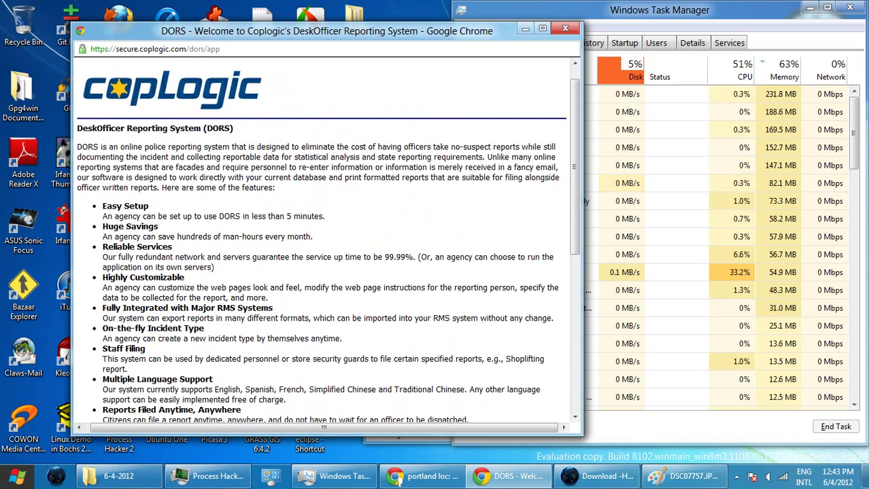
{"action": "right_click", "coordinate": [257, 162]}
{"action": "left_click", "coordinate": [279, 171]}
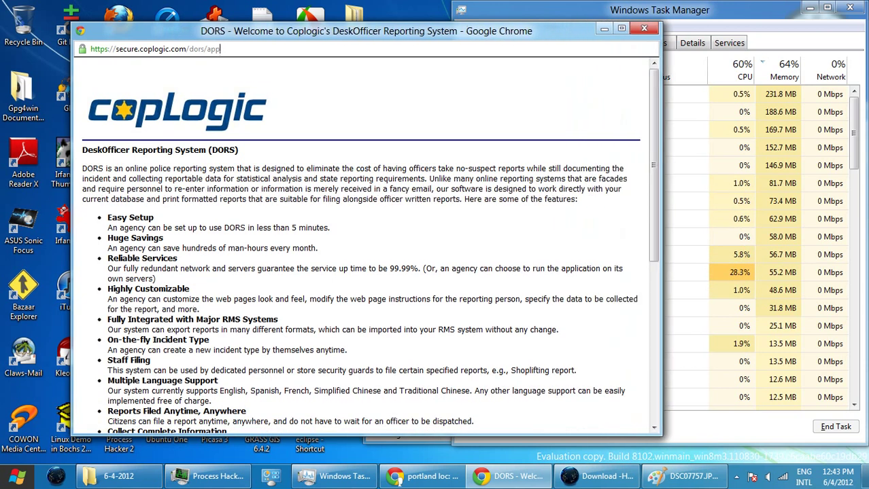
- Select the end of the page address, clear the selection, and scroll the page
{"action": "key", "text": "ctrl+shift+Left"}
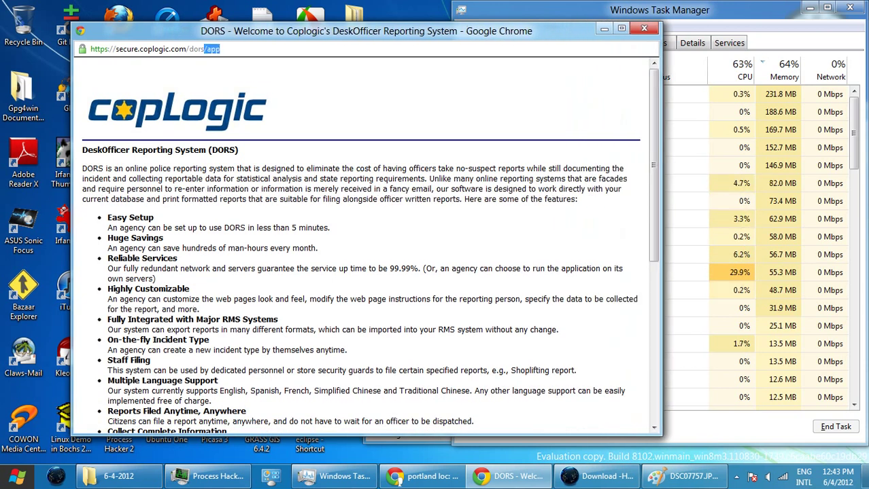
{"action": "key", "text": "Menu"}
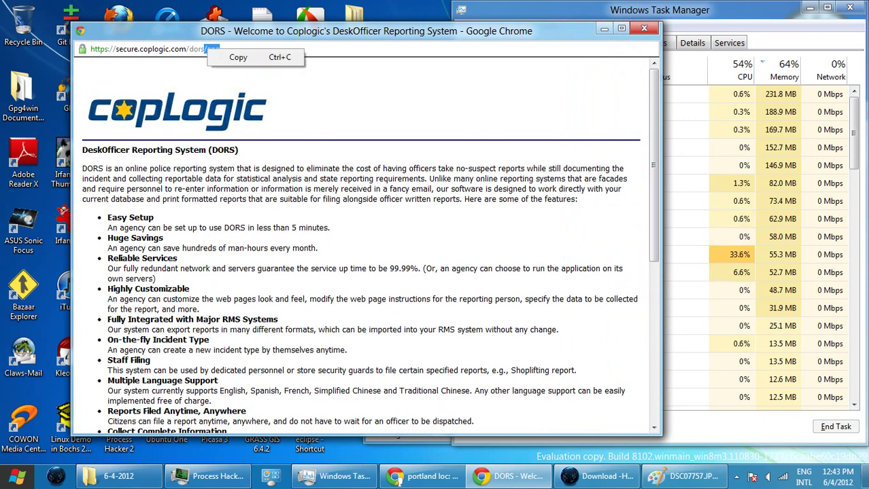
{"action": "key", "text": "Return"}
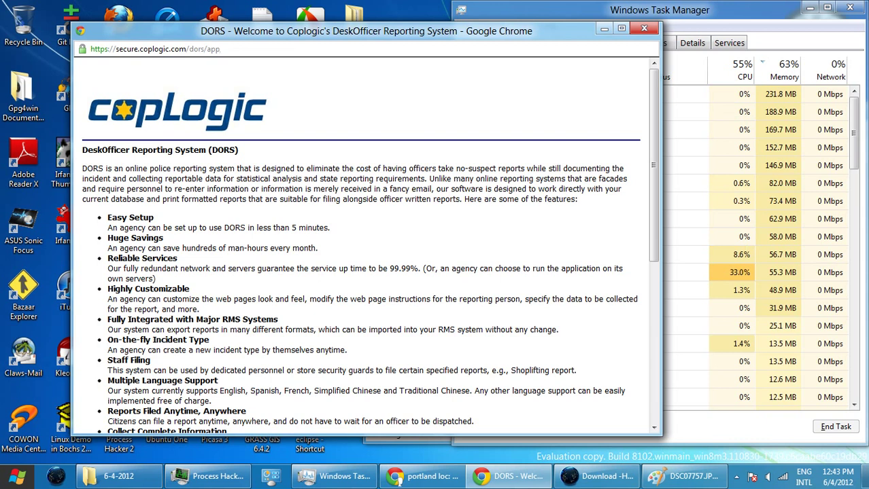
{"action": "scroll", "coordinate": [360, 245], "scroll_direction": "down", "scroll_amount": 3}
{"action": "scroll", "coordinate": [360, 245], "scroll_direction": "down", "scroll_amount": 1}
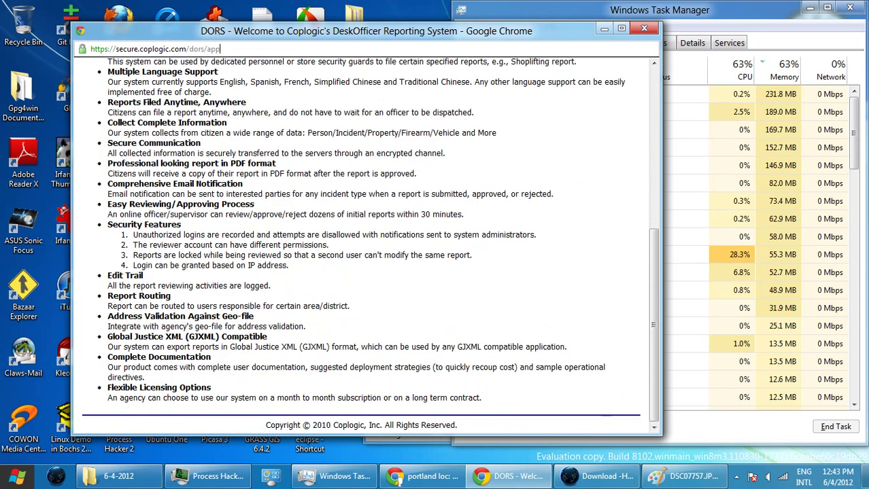
{"action": "scroll", "coordinate": [361, 245], "scroll_direction": "up", "scroll_amount": 4}
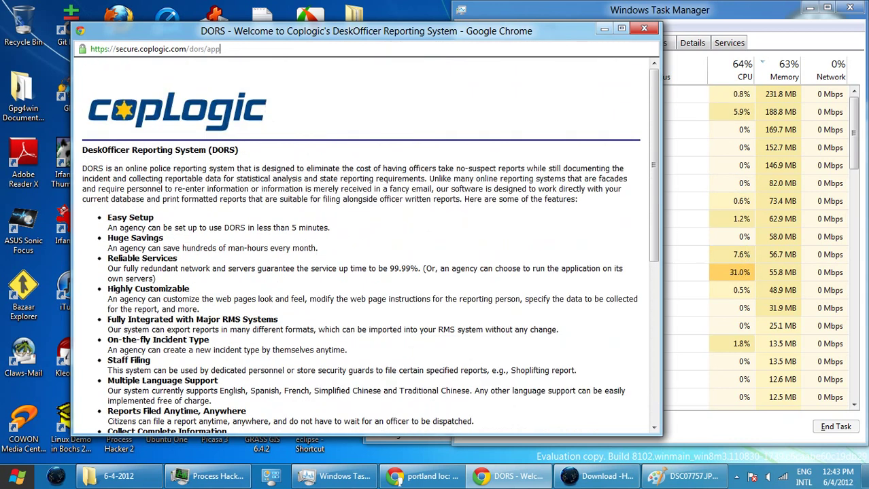
- Reload the DORS welcome page, then close the DORS report window
{"action": "right_click", "coordinate": [218, 78]}
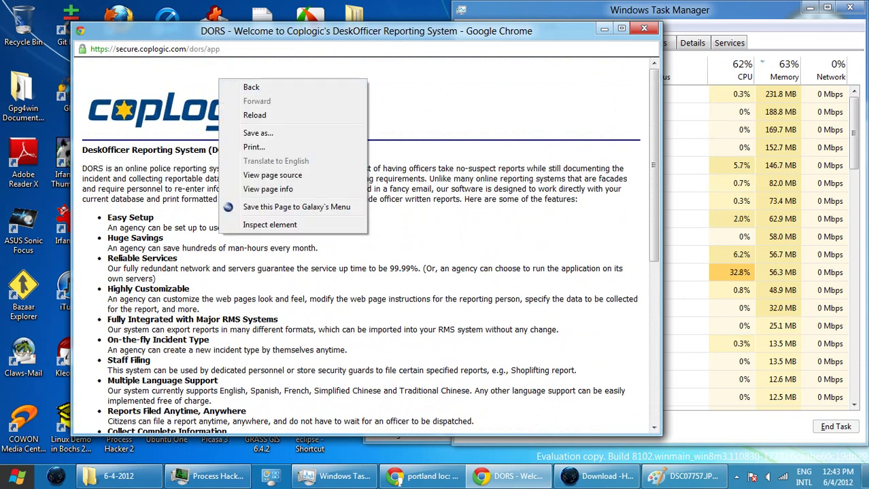
{"action": "left_click", "coordinate": [254, 115]}
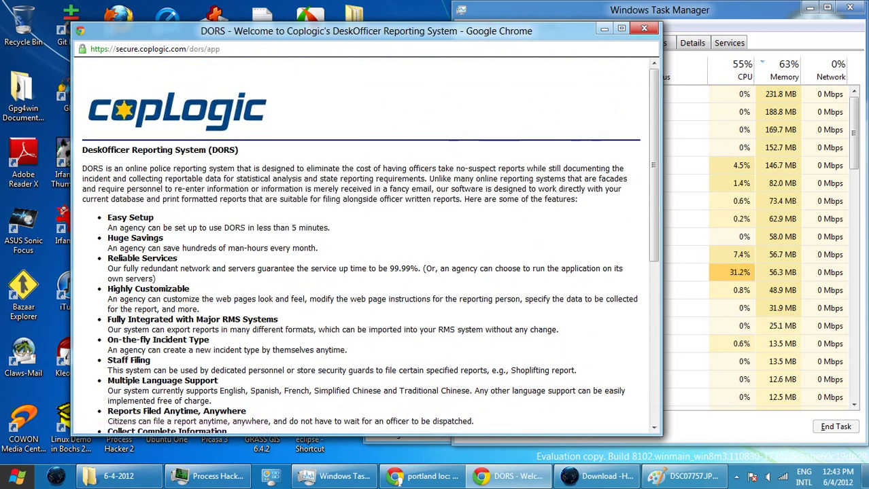
{"action": "scroll", "coordinate": [360, 244], "scroll_direction": "down", "scroll_amount": 3}
{"action": "scroll", "coordinate": [367, 238], "scroll_direction": "down", "scroll_amount": 2}
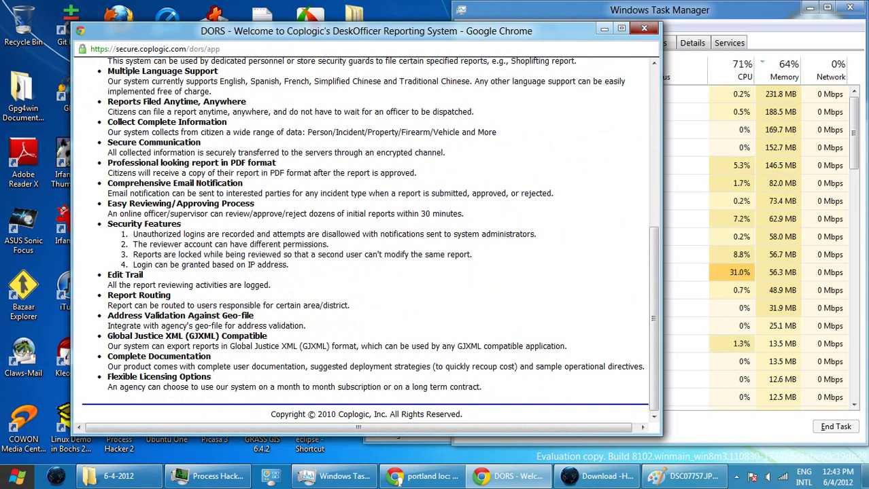
{"action": "key", "text": "alt+F4"}
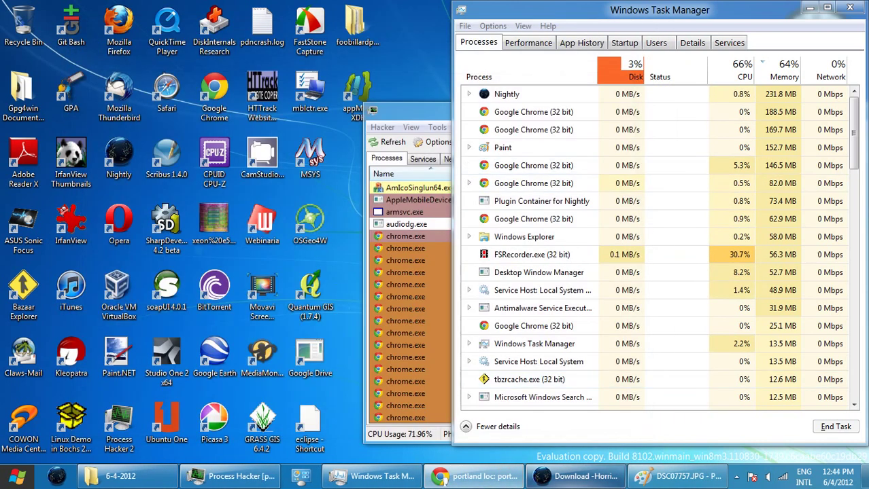
- Bring Chrome forward, switch to Citizen Online Reporting, and start a new report
{"action": "left_click", "coordinate": [476, 476]}
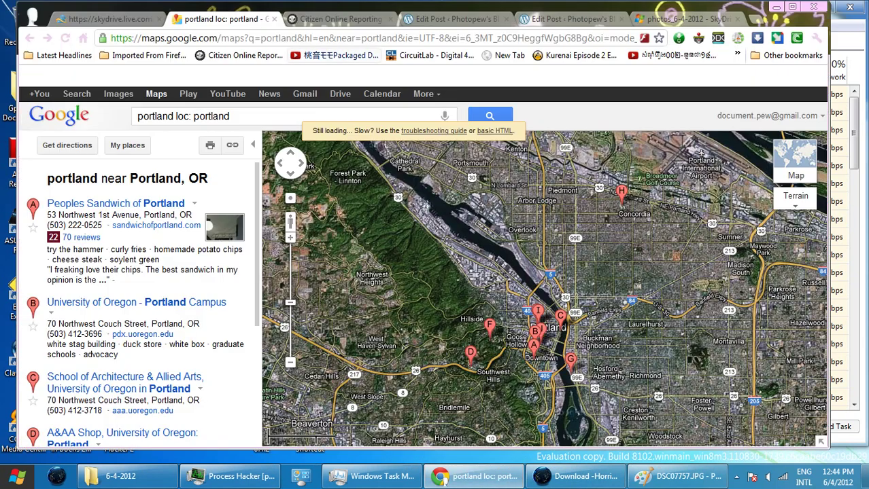
{"action": "left_click", "coordinate": [340, 18]}
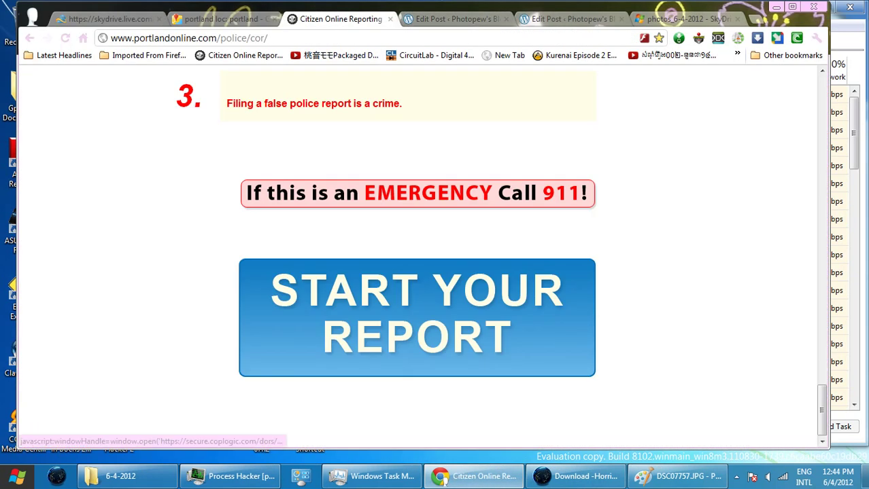
{"action": "left_click", "coordinate": [416, 318]}
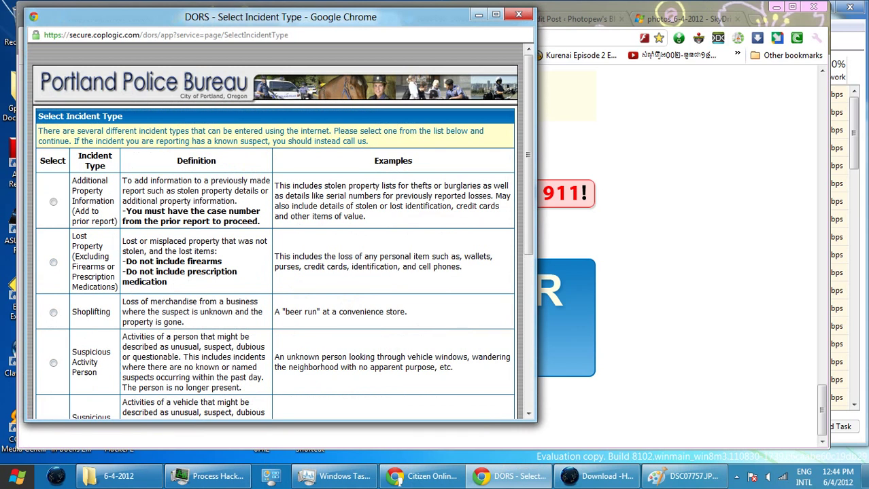
- Choose Theft (Excluding Firearms and Prescription Medications), start the report, and continue as an individual
{"action": "scroll", "coordinate": [276, 232], "scroll_direction": "down", "scroll_amount": 1}
{"action": "scroll", "coordinate": [275, 231], "scroll_direction": "down", "scroll_amount": 1}
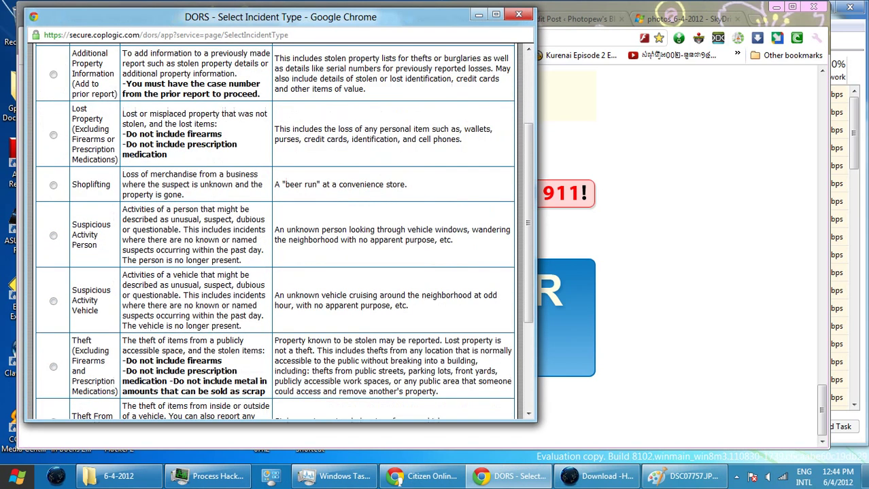
{"action": "scroll", "coordinate": [275, 231], "scroll_direction": "down", "scroll_amount": 1}
{"action": "left_click", "coordinate": [53, 303]}
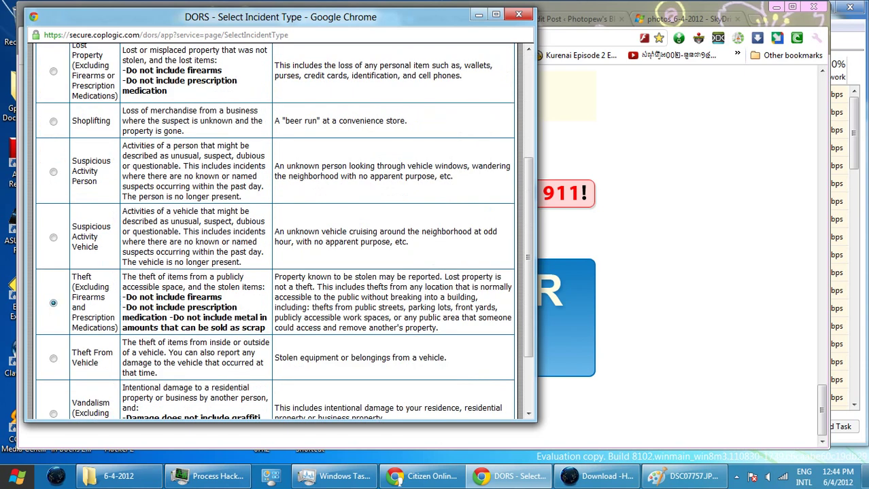
{"action": "scroll", "coordinate": [276, 231], "scroll_direction": "down", "scroll_amount": 2}
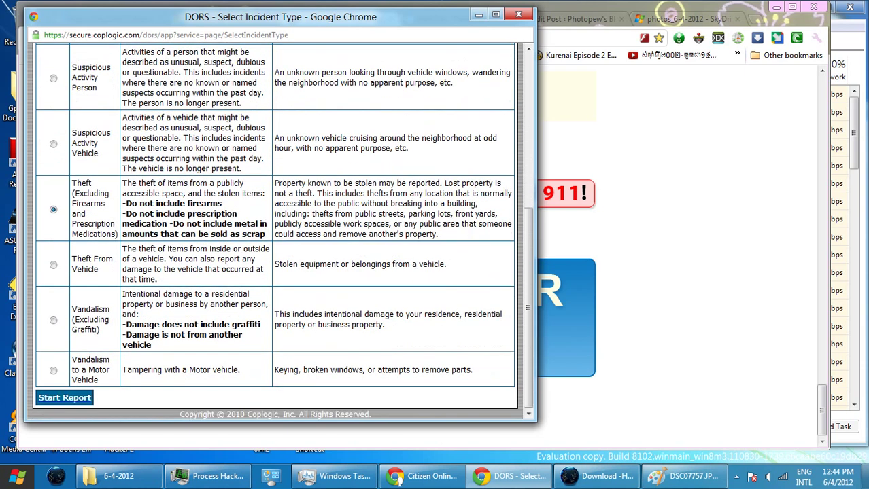
{"action": "key", "text": "Return"}
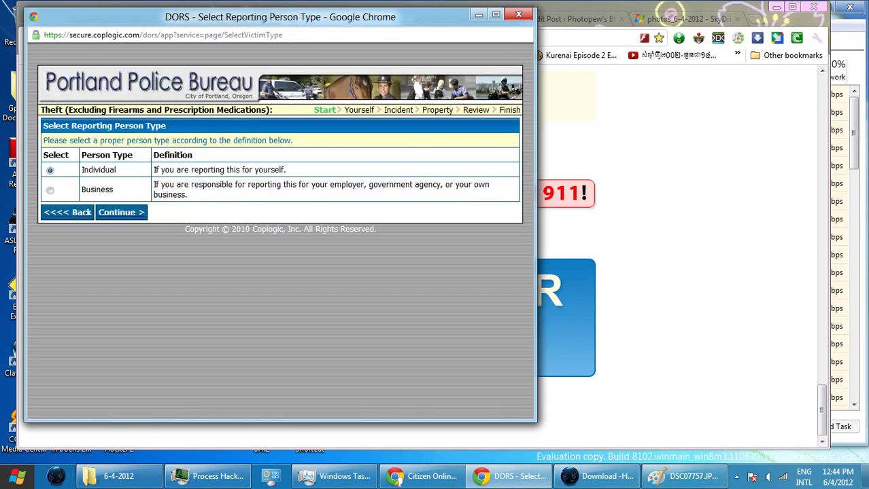
{"action": "left_click", "coordinate": [121, 213]}
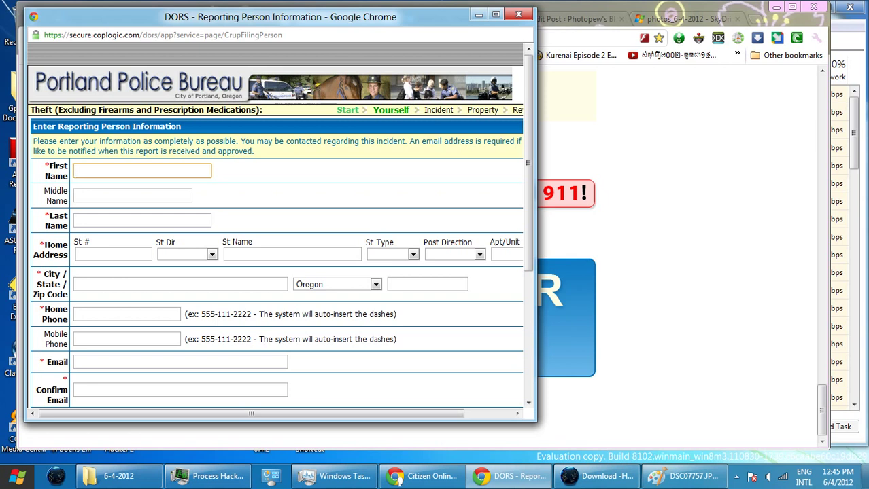
- Enter the reporter's first, middle and last name
{"action": "left_click", "coordinate": [133, 196]}
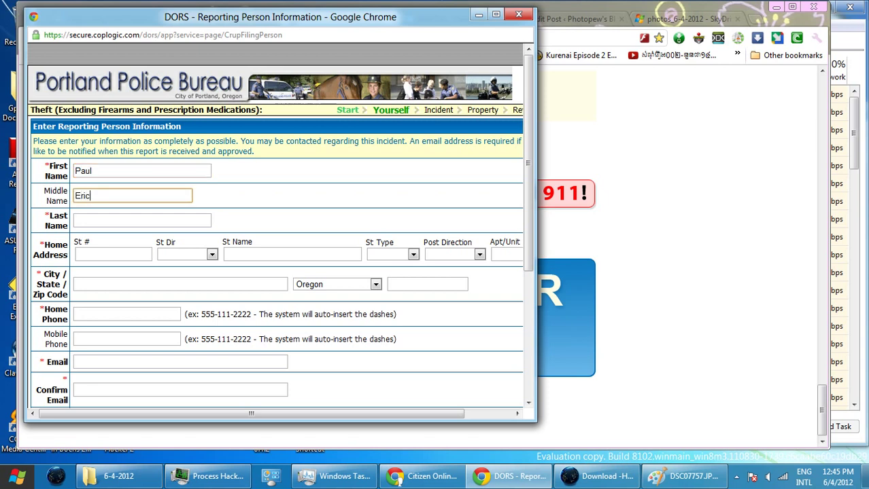
{"action": "left_click", "coordinate": [141, 221]}
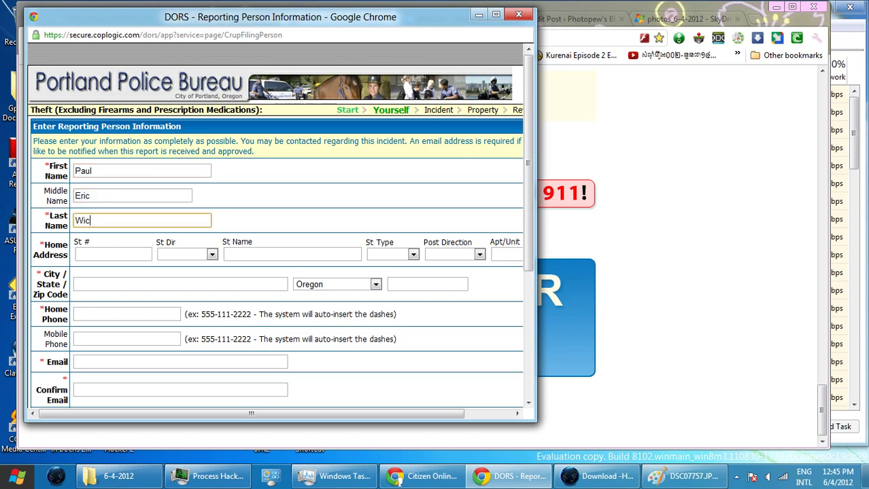
- Enter the home street number, North West direction, street name and Street type
{"action": "left_click", "coordinate": [112, 254]}
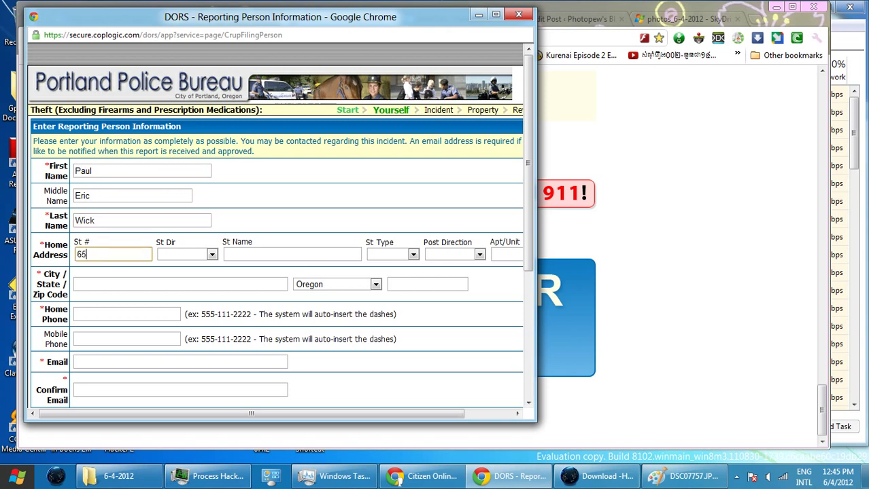
{"action": "left_click", "coordinate": [186, 254]}
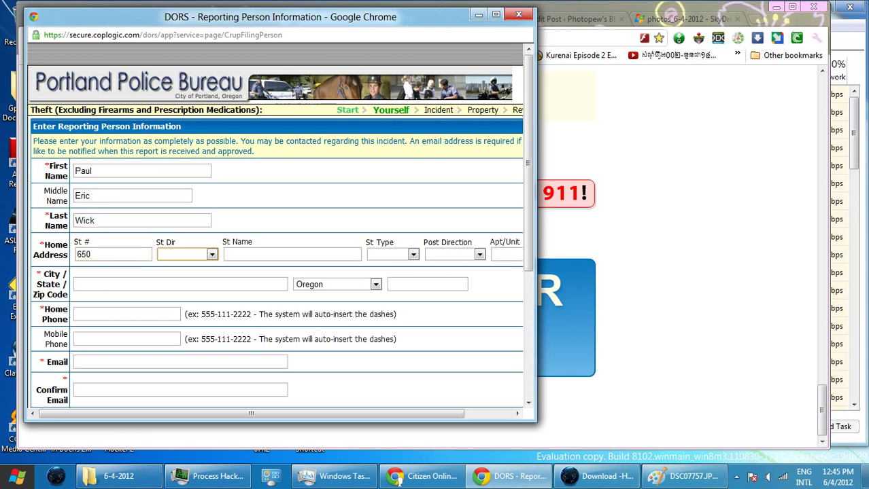
{"action": "key", "text": "Down"}
{"action": "key", "text": "Down"}
{"action": "key", "text": "Down"}
{"action": "key", "text": "Tab"}
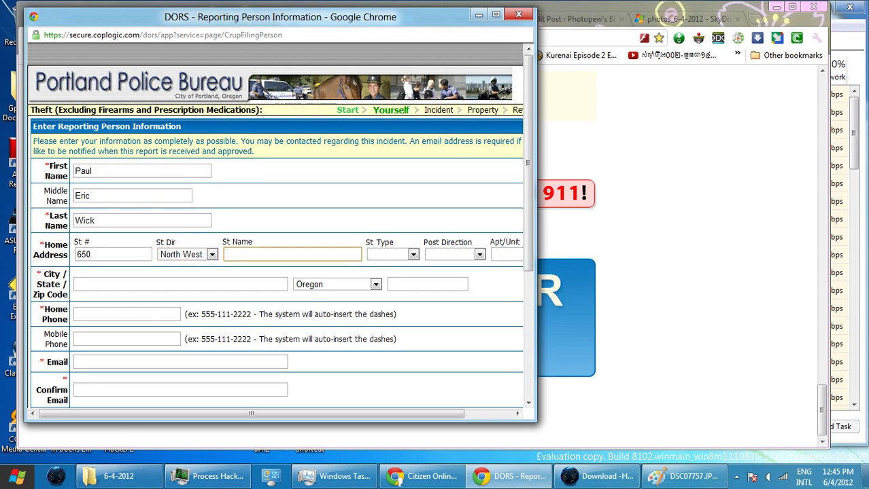
{"action": "key", "text": "Tab"}
{"action": "key", "text": "s"}
{"action": "key", "text": "s"}
{"action": "key", "text": "s"}
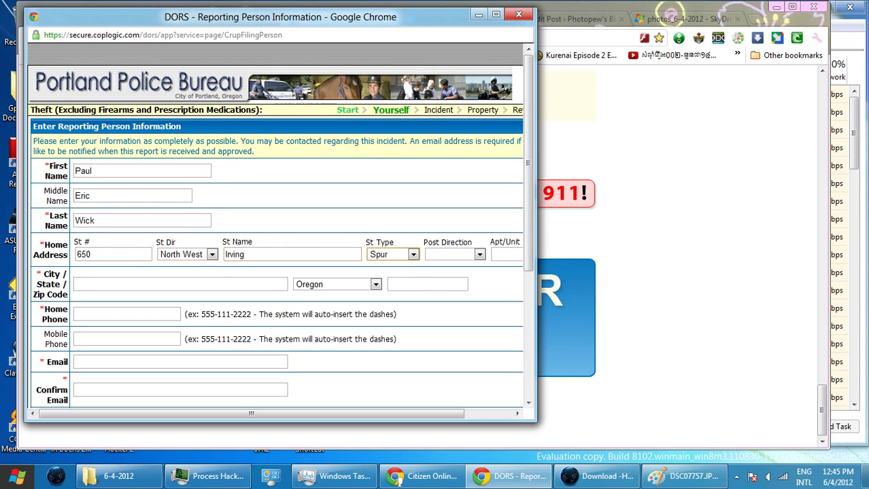
{"action": "key", "text": "Tab"}
{"action": "key", "text": "Tab"}
{"action": "key", "text": "Tab"}
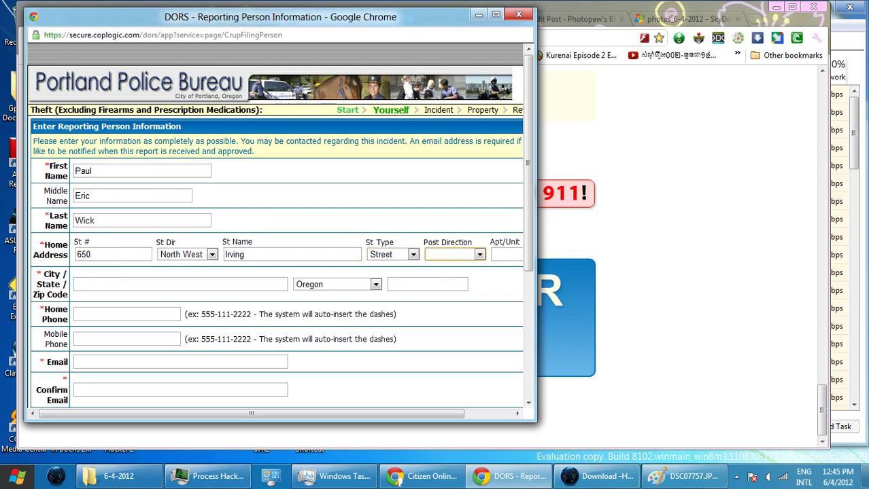
- Enter the home city Portland, the zip code and the home phone number
{"action": "type", "text": "Portland"}
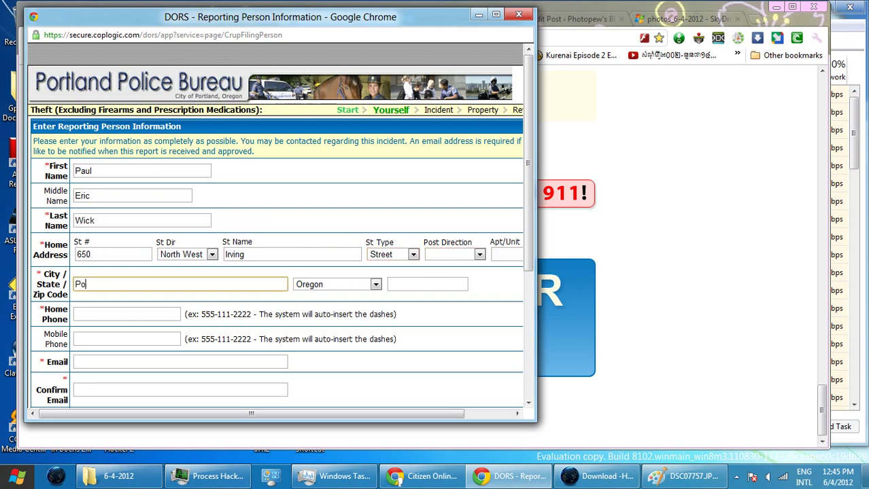
{"action": "key", "text": "Tab"}
{"action": "key", "text": "Tab"}
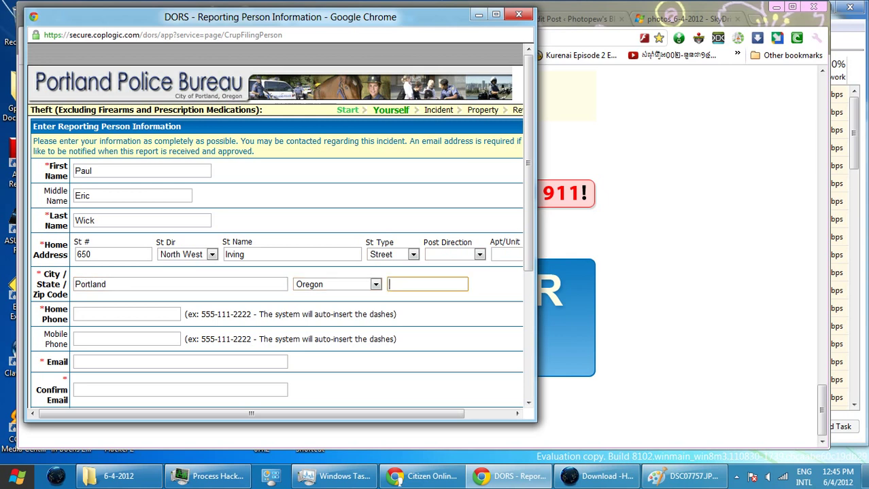
{"action": "type", "text": "97209"}
{"action": "key", "text": "Tab"}
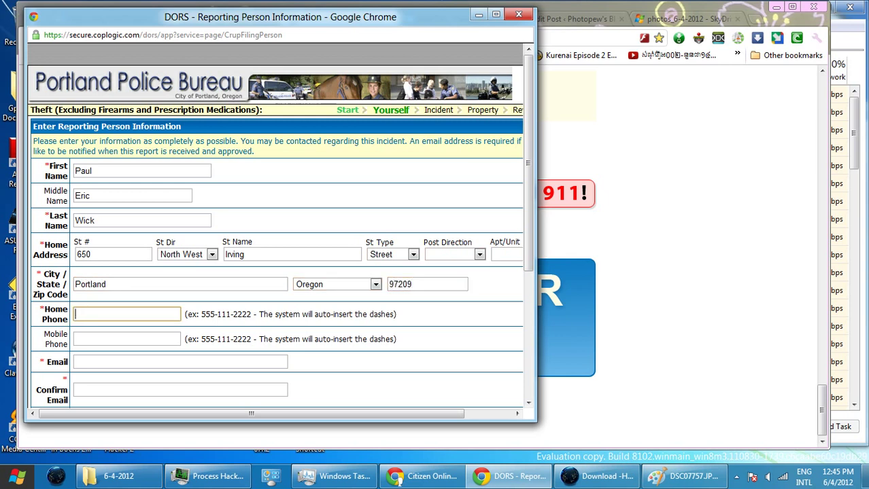
{"action": "key", "text": "Tab"}
{"action": "key", "text": "Tab"}
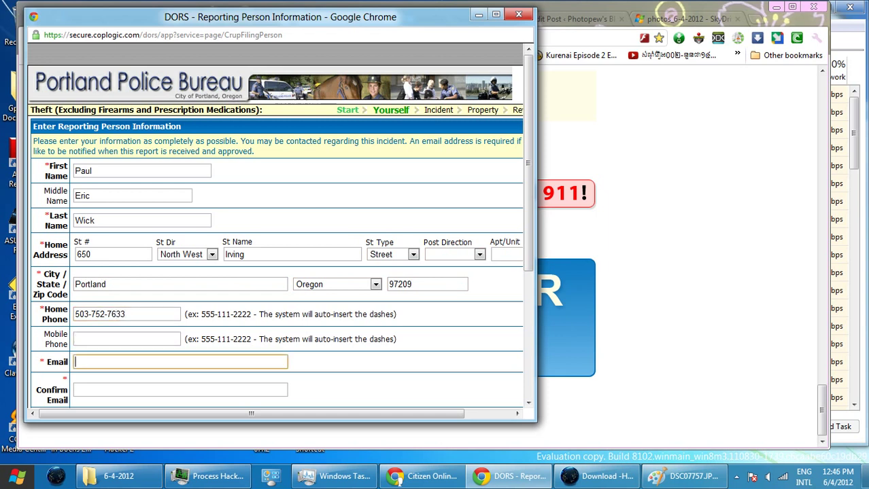
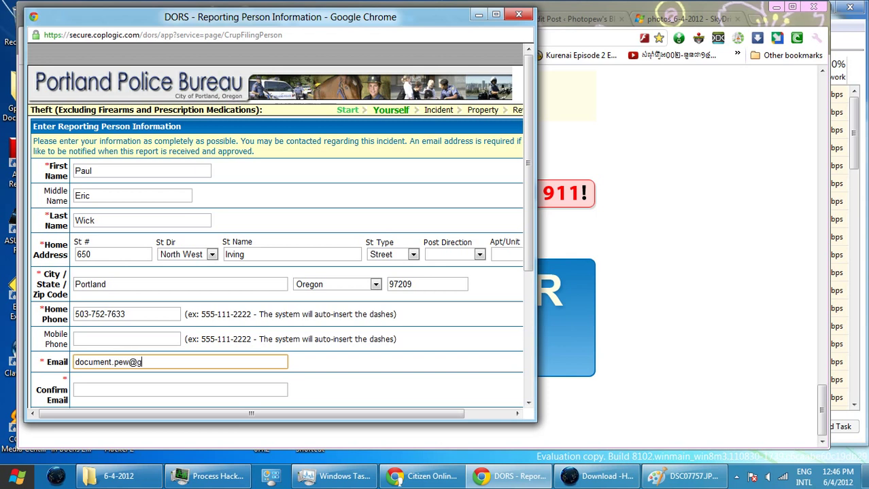
- Enter the reporter's e-mail address and type it again to confirm
{"action": "left_click", "coordinate": [180, 390]}
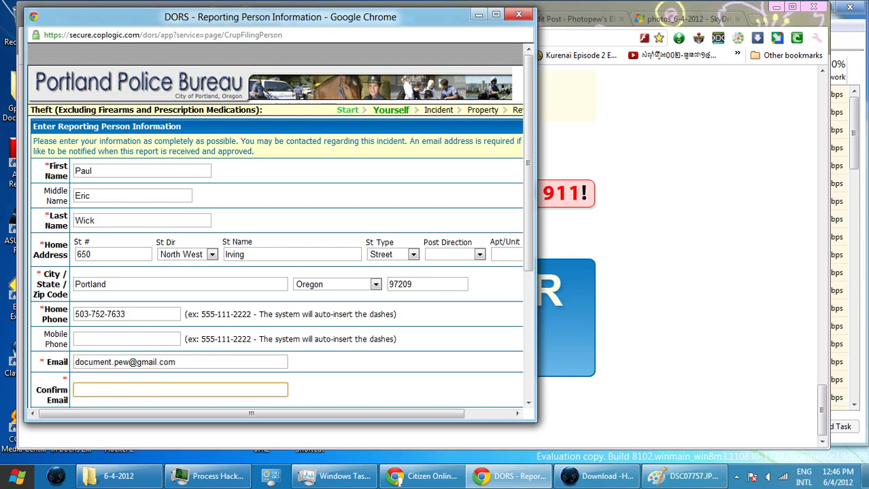
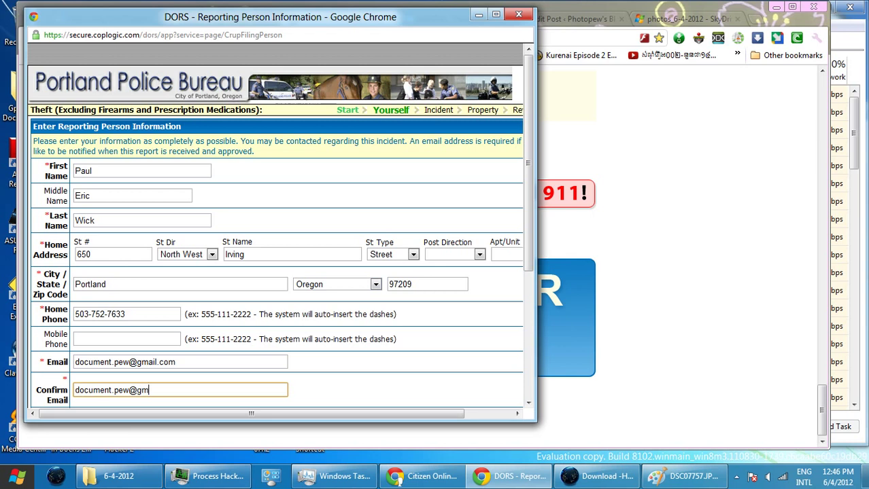
- Set the reporter's race to White/Arab and sex to Male
{"action": "scroll", "coordinate": [278, 224], "scroll_direction": "down", "scroll_amount": 1}
{"action": "scroll", "coordinate": [279, 225], "scroll_direction": "down", "scroll_amount": 1}
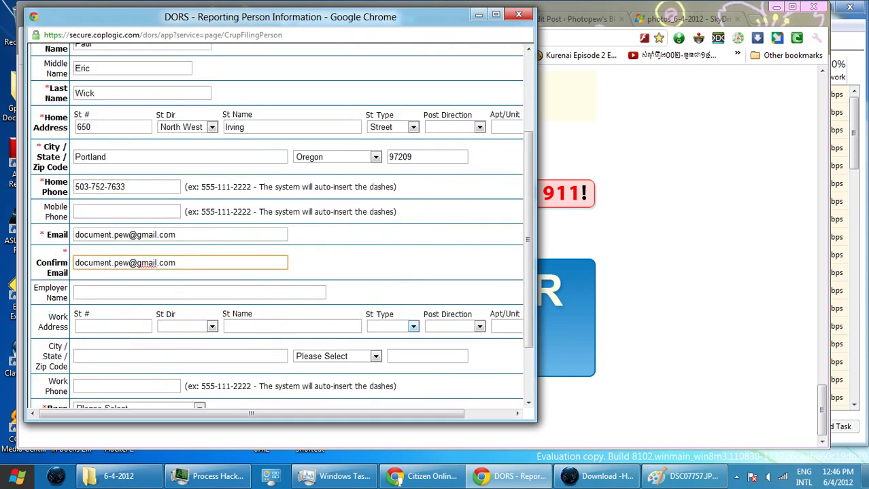
{"action": "scroll", "coordinate": [279, 225], "scroll_direction": "down", "scroll_amount": 1}
{"action": "left_click", "coordinate": [136, 327]}
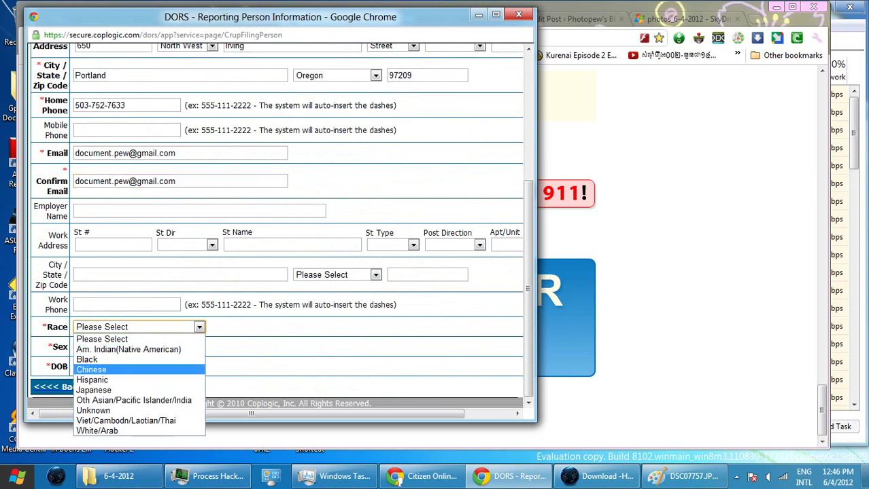
{"action": "left_click", "coordinate": [102, 430]}
{"action": "left_click", "coordinate": [135, 347]}
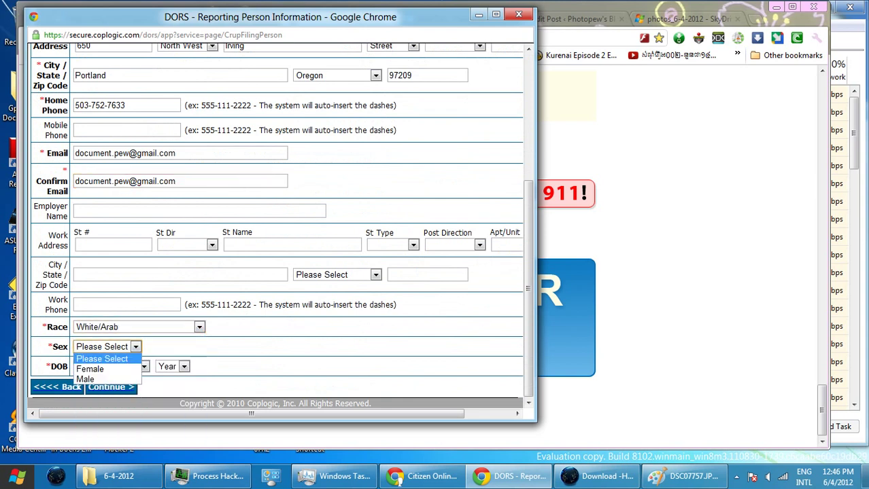
{"action": "left_click", "coordinate": [88, 376]}
- Choose the reporter's birth month, day and year, then continue to Incident Information
{"action": "left_click", "coordinate": [107, 366]}
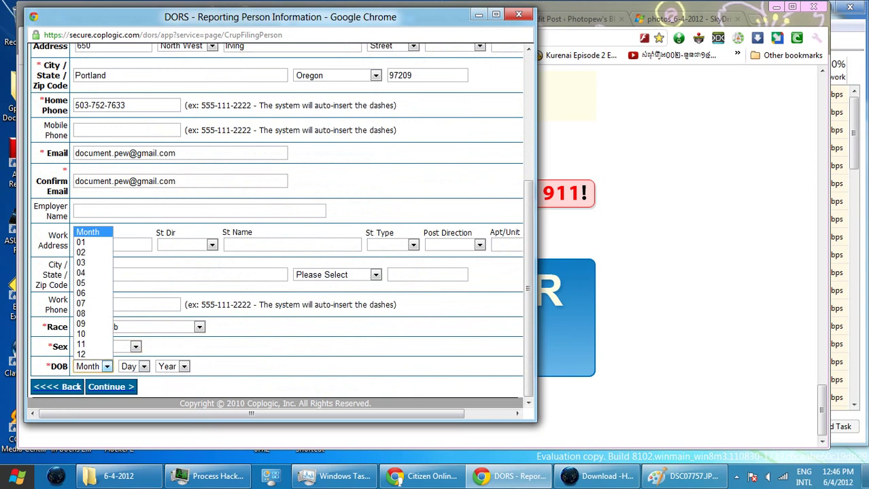
{"action": "left_click", "coordinate": [88, 240]}
{"action": "left_click", "coordinate": [134, 366]}
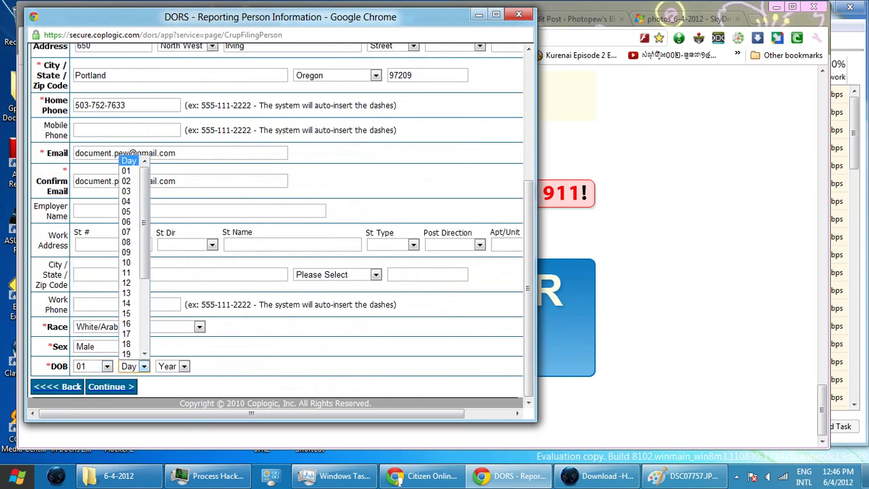
{"action": "left_click", "coordinate": [129, 261]}
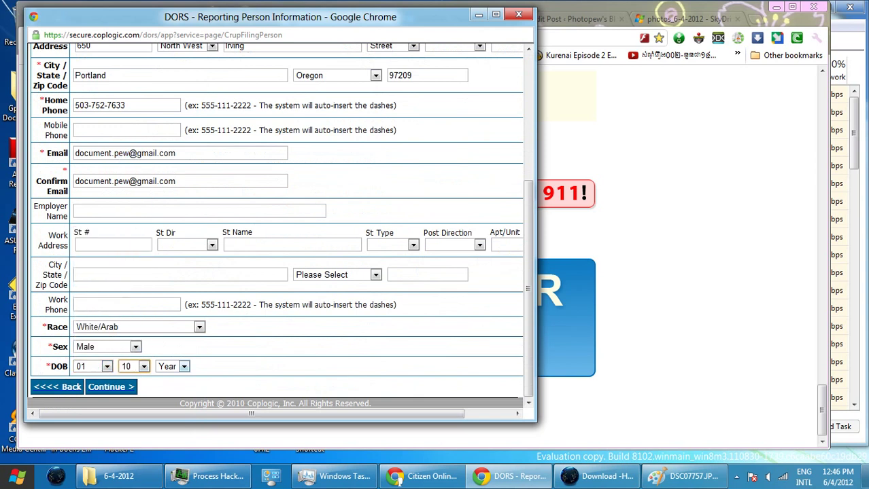
{"action": "left_click", "coordinate": [173, 366]}
{"action": "scroll", "coordinate": [172, 259], "scroll_direction": "down", "scroll_amount": 11}
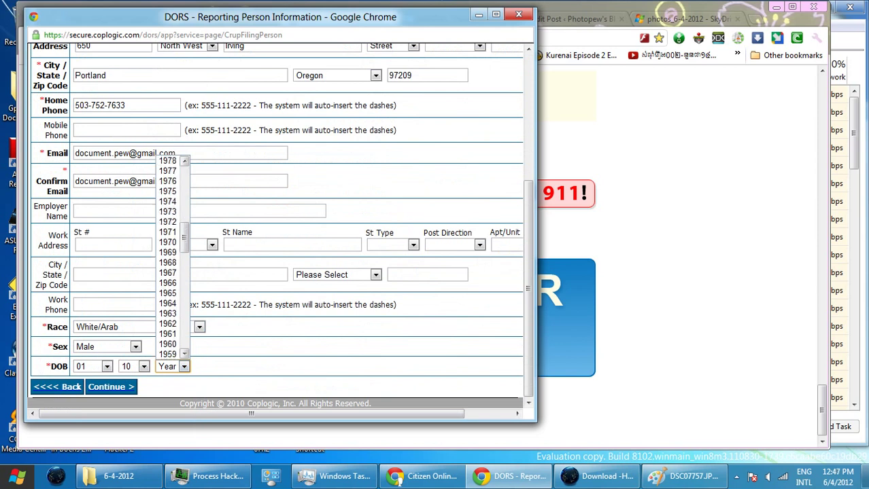
{"action": "left_click", "coordinate": [168, 293]}
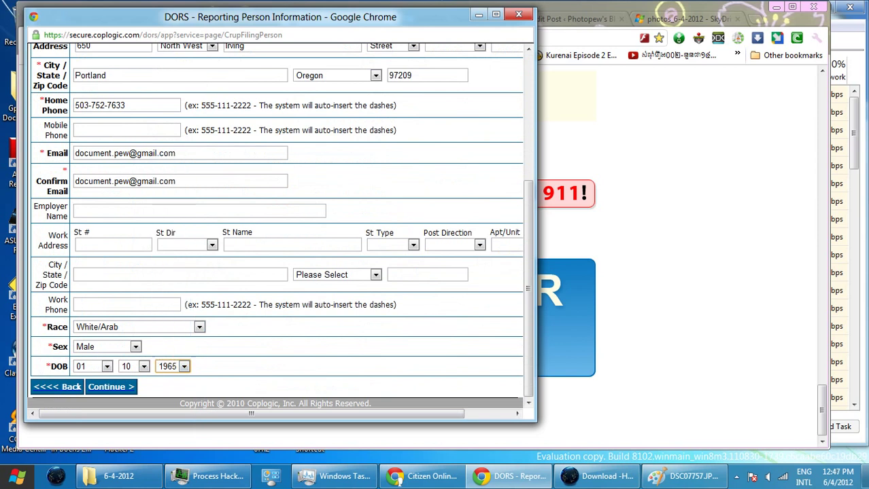
{"action": "left_click", "coordinate": [111, 387]}
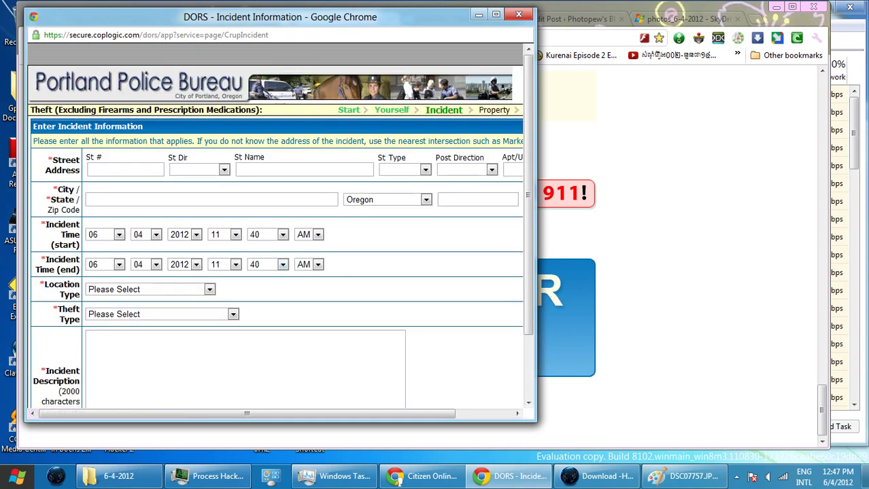
- Enter the incident street number, North West direction and street name
{"action": "left_click", "coordinate": [125, 169]}
{"action": "key", "text": "Tab"}
{"action": "key", "text": "alt+Down"}
{"action": "key", "text": "Down"}
{"action": "key", "text": "Down"}
{"action": "key", "text": "Down"}
{"action": "key", "text": "Down"}
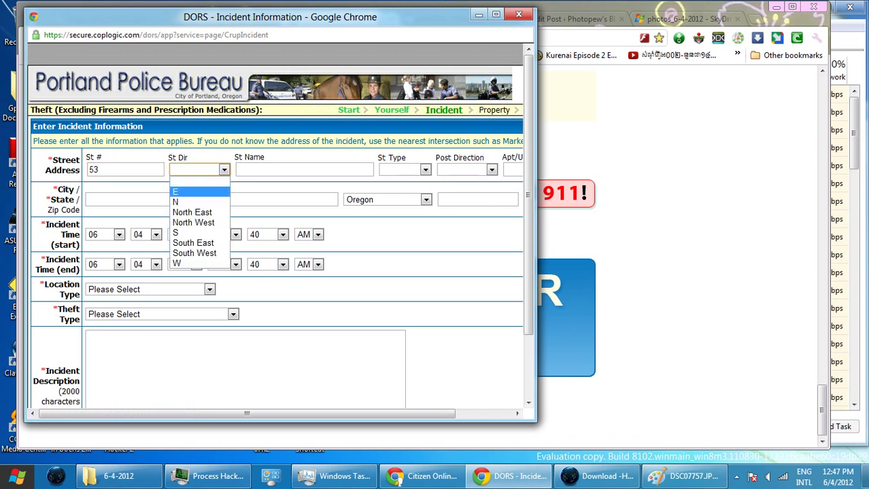
{"action": "key", "text": "Return"}
{"action": "key", "text": "Tab"}
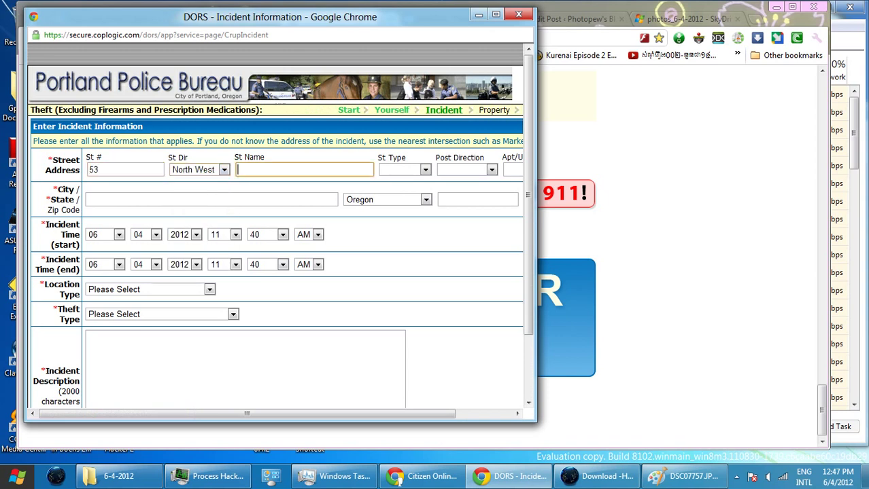
- Set the incident street type to Avenue and enter city Portland and the zip code
{"action": "key", "text": "Tab"}
{"action": "key", "text": "alt+Down"}
{"action": "key", "text": "Down"}
{"action": "key", "text": "Down"}
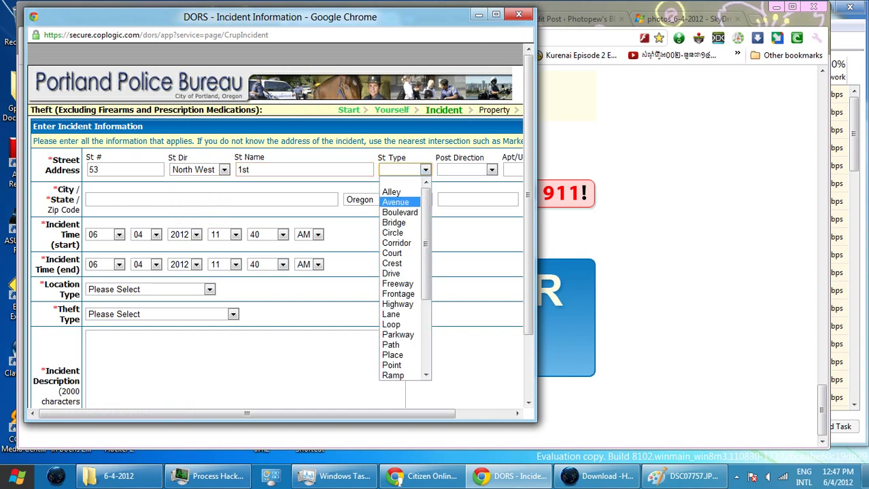
{"action": "key", "text": "Return"}
{"action": "key", "text": "Tab"}
{"action": "key", "text": "Tab"}
{"action": "key", "text": "Tab"}
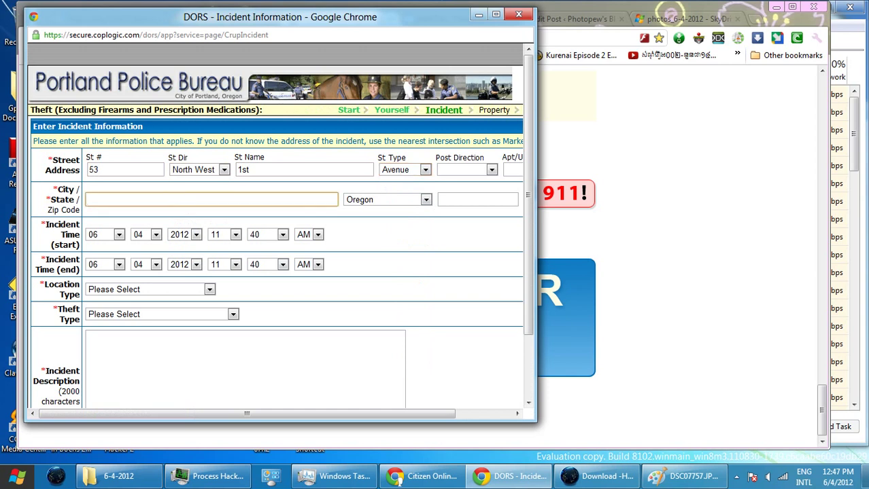
{"action": "type", "text": "Portland"}
{"action": "key", "text": "Tab"}
{"action": "key", "text": "Tab"}
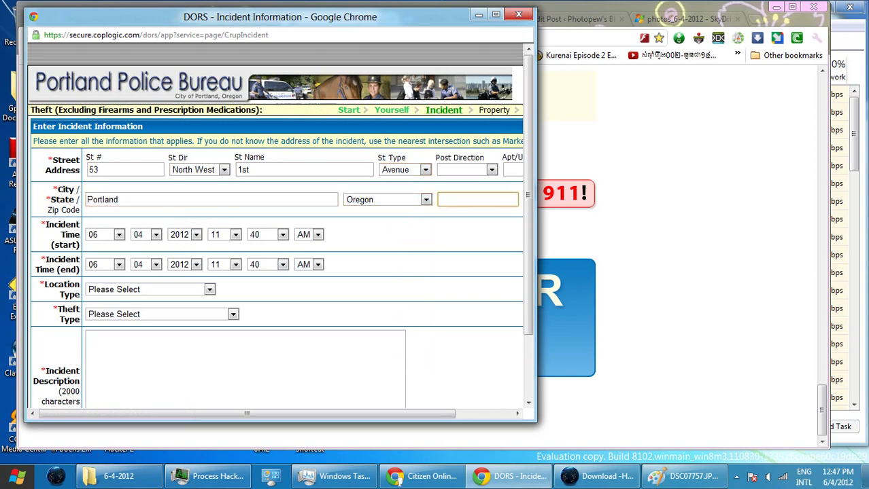
{"action": "type", "text": "97209"}
{"action": "key", "text": "Tab"}
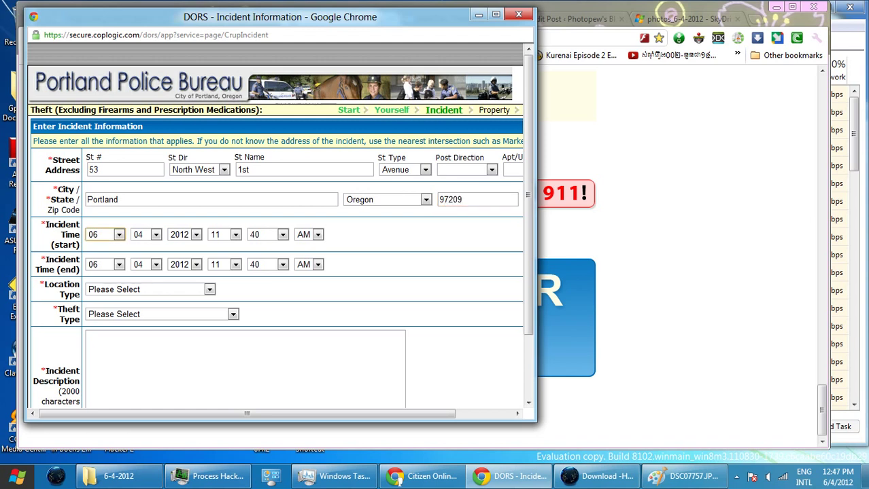
- Set the incident time to start at 12:15 AM and end at 4:30 AM
{"action": "left_click", "coordinate": [235, 234]}
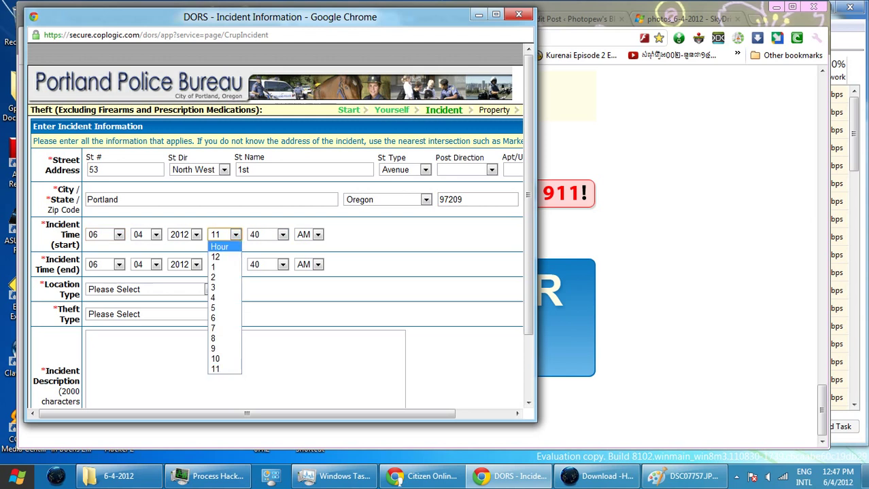
{"action": "key", "text": "Down"}
{"action": "key", "text": "Return"}
{"action": "left_click", "coordinate": [282, 235]}
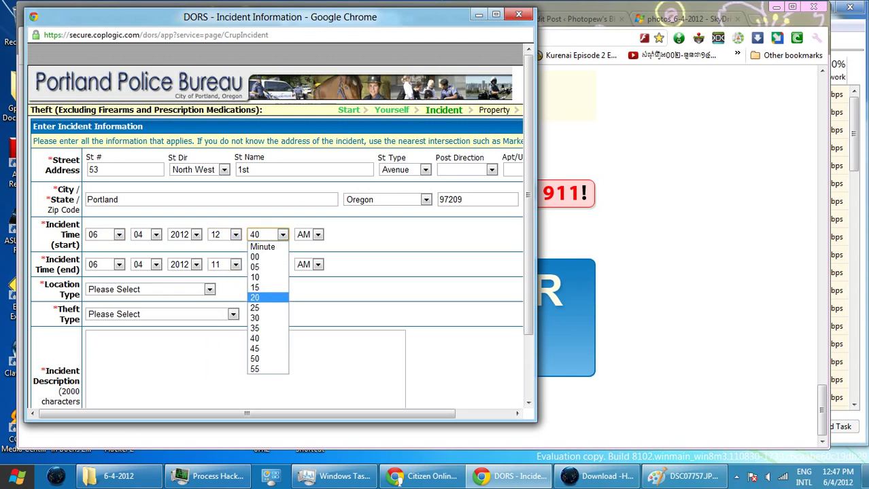
{"action": "key", "text": "Return"}
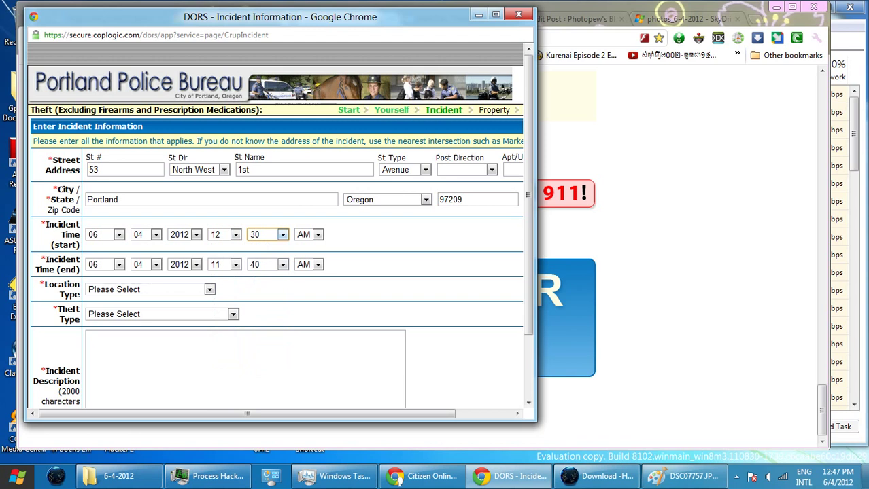
{"action": "left_click", "coordinate": [282, 234]}
{"action": "left_click", "coordinate": [267, 289]}
{"action": "left_click", "coordinate": [235, 265]}
{"action": "left_click", "coordinate": [221, 325]}
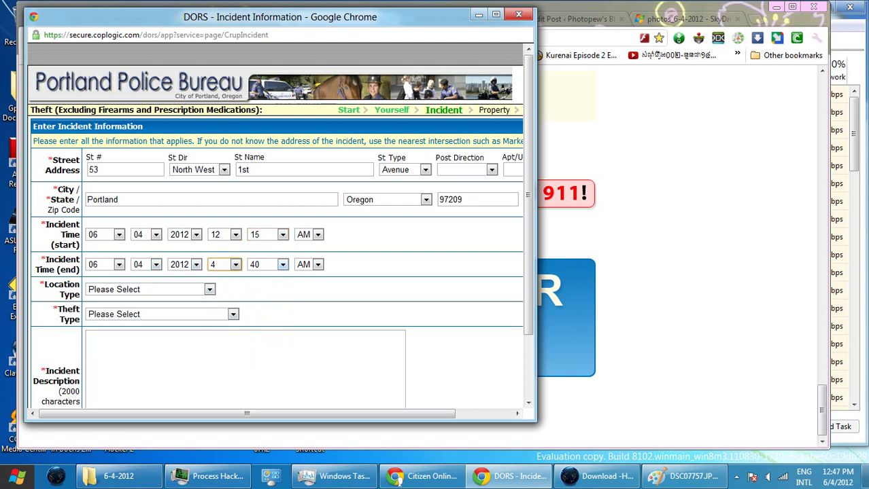
{"action": "left_click", "coordinate": [282, 264]}
{"action": "left_click", "coordinate": [262, 347]}
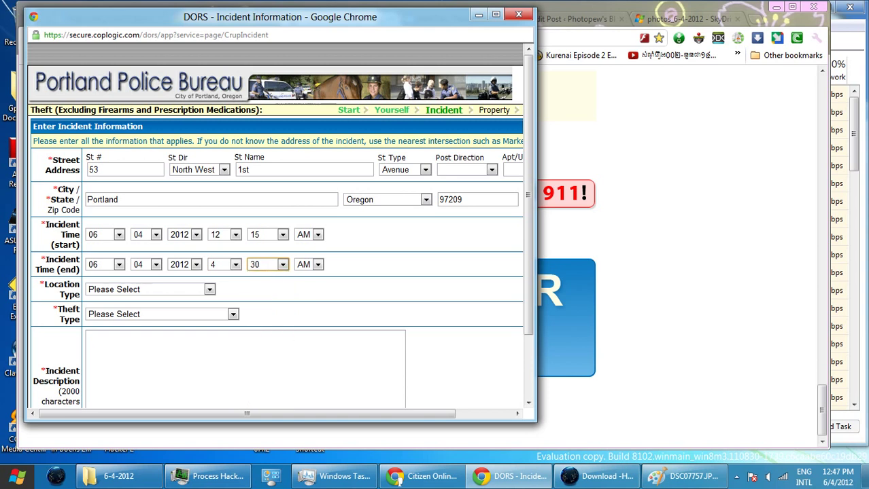
{"action": "left_click", "coordinate": [210, 290]}
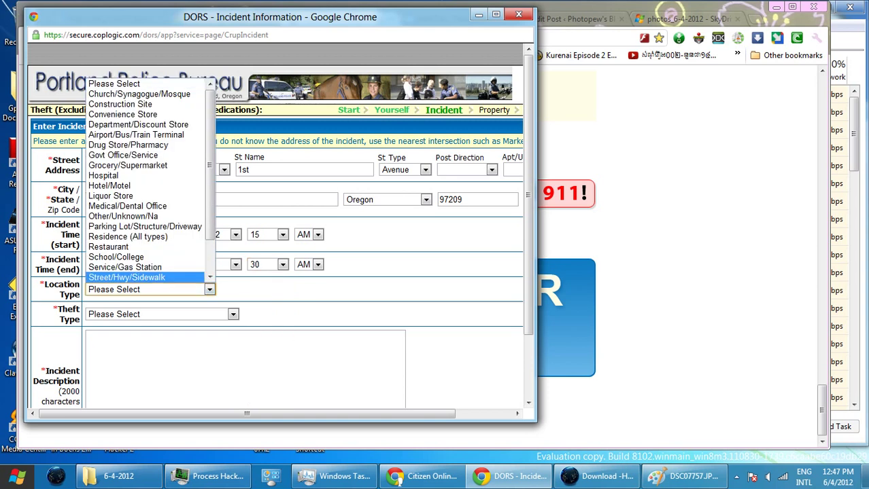
- Pick Street/Hwy/Sidewalk and Theft All Others, then describe sleeping on the sidewalk near Peoples Sandwich, Couch St
{"action": "left_click", "coordinate": [136, 275]}
{"action": "left_click", "coordinate": [233, 314]}
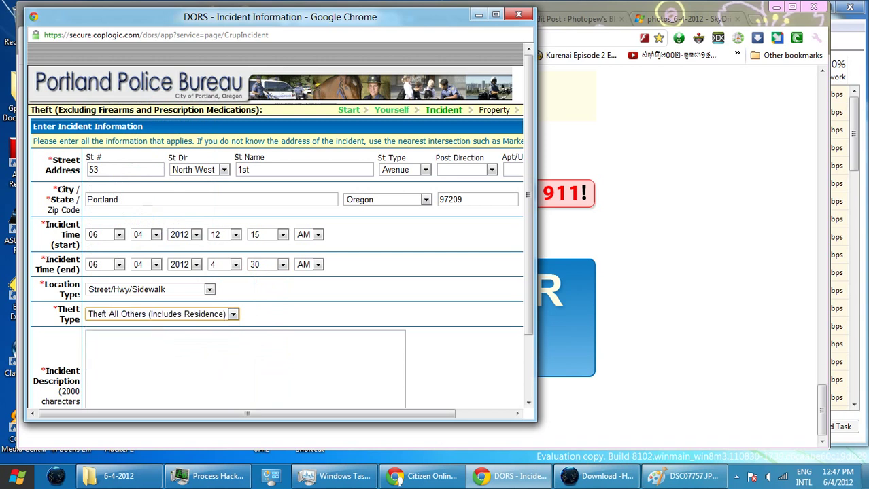
{"action": "left_click", "coordinate": [136, 347]}
{"action": "type", "text": "I"}
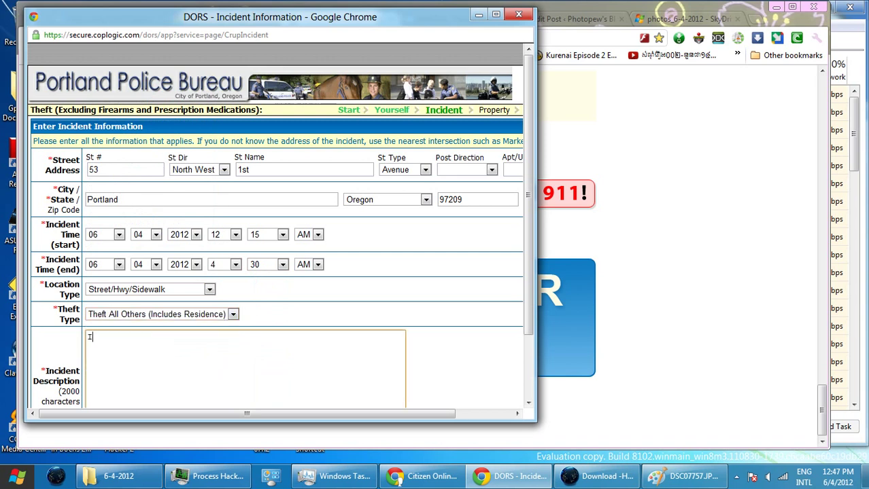
{"action": "type", "text": " slept on the sidw"}
{"action": "key", "text": "BackSpace"}
{"action": "type", "text": "ewalk"}
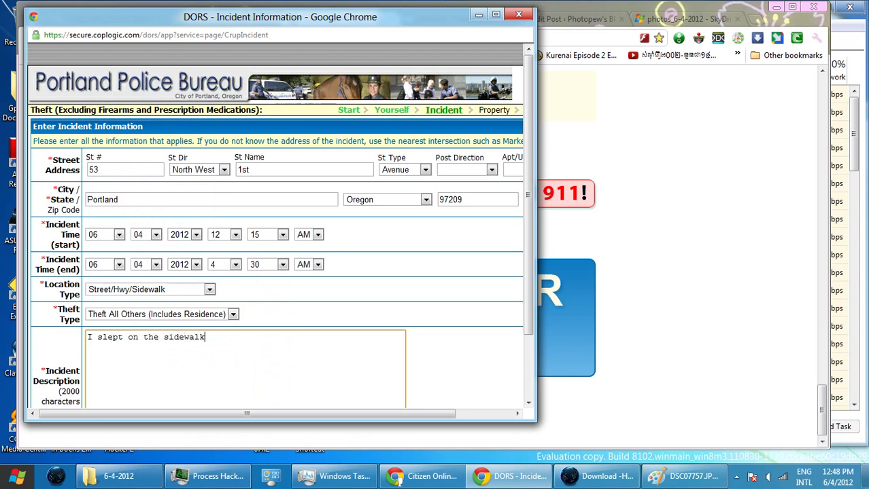
{"action": "type", "text": " near Peoples Sandwich "}
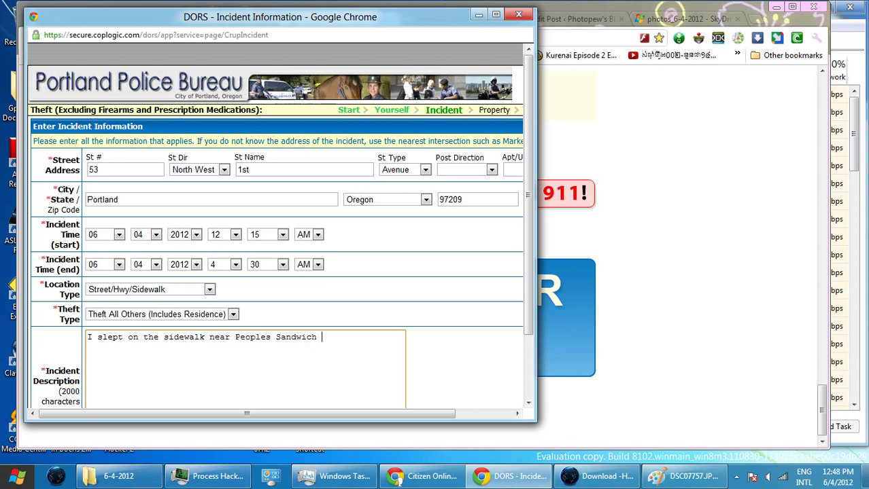
{"action": "type", "text": "of Portland, on Couch "}
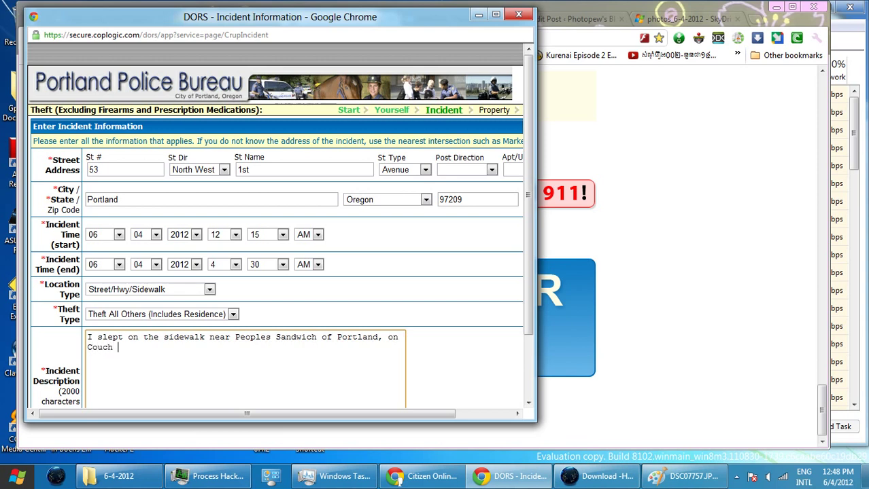
{"action": "type", "text": "St. When I gotupt"}
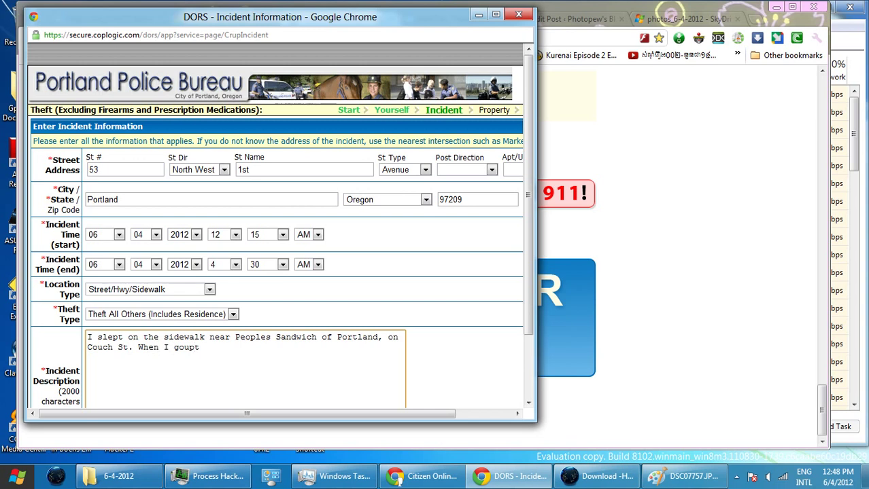
- Finish the description with 'When I got up, my tote bag was stolen.'
{"action": "key", "text": "BackSpace"}
{"action": "key", "text": "BackSpace"}
{"action": "key", "text": "ctrl+a"}
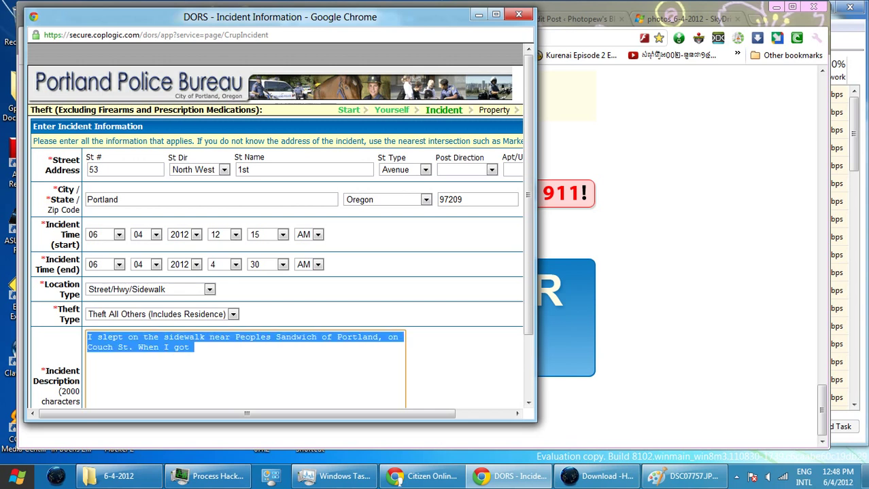
{"action": "left_click", "coordinate": [195, 348]}
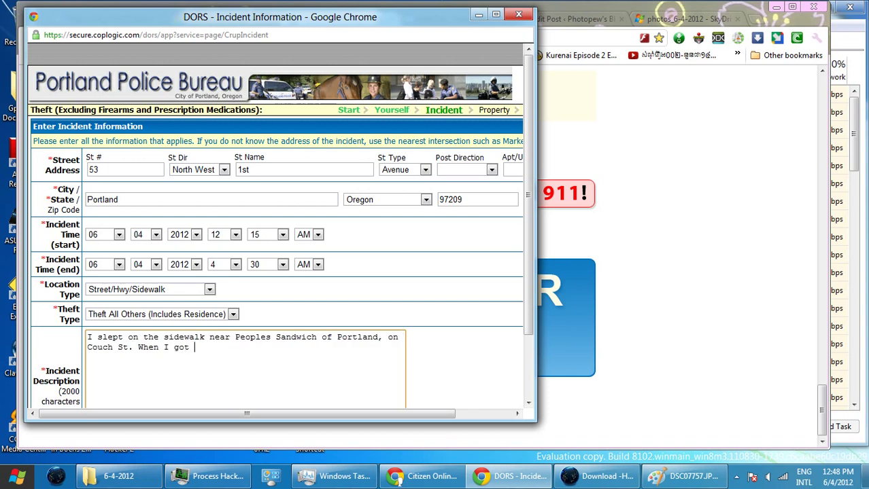
{"action": "type", "text": "up"}
{"action": "key", "text": "ctrl+shift+Left"}
{"action": "key", "text": "Right"}
{"action": "key", "text": "BackSpace"}
{"action": "type", "text": ", my tote bag was sto"}
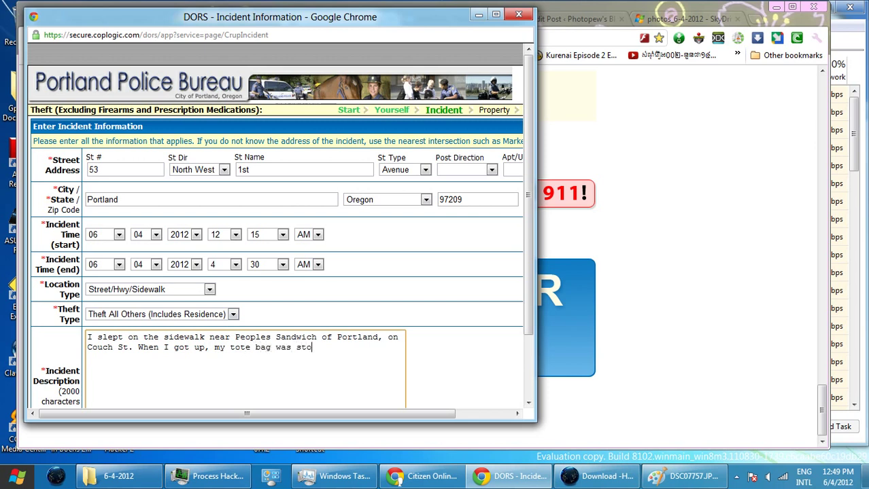
{"action": "type", "text": "len."}
- Add a 'Blog' line on a new line below the description
{"action": "key", "text": "Return"}
{"action": "key", "text": "Return"}
{"action": "type", "text": "Blog"}
{"action": "key", "text": "Return"}
{"action": "left_click", "coordinate": [397, 478]}
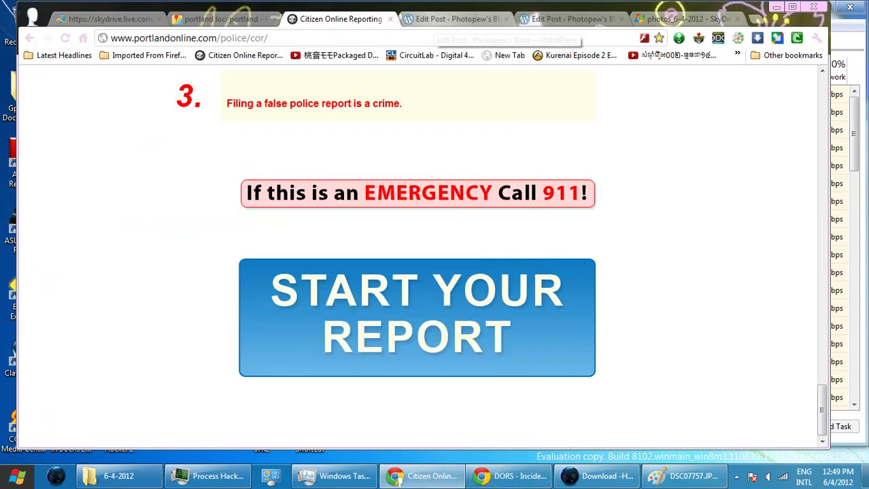
{"action": "left_click", "coordinate": [439, 19]}
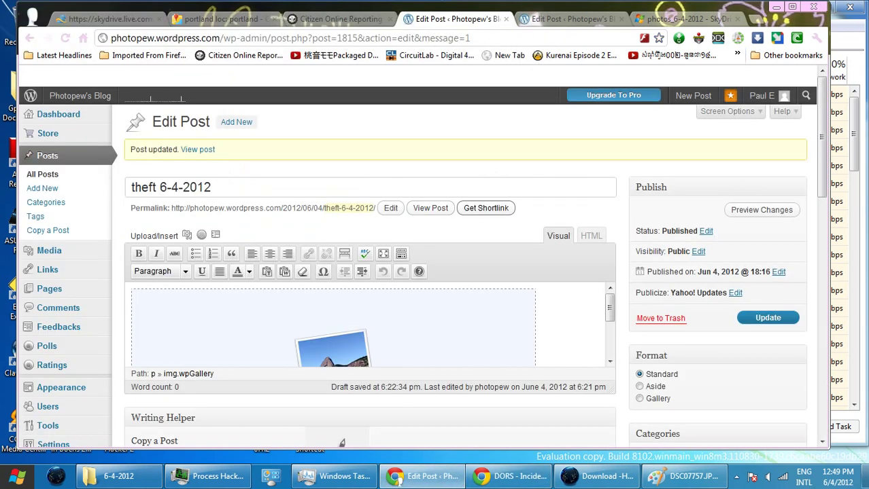
{"action": "left_click", "coordinate": [486, 208]}
{"action": "key", "text": "ctrl+c"}
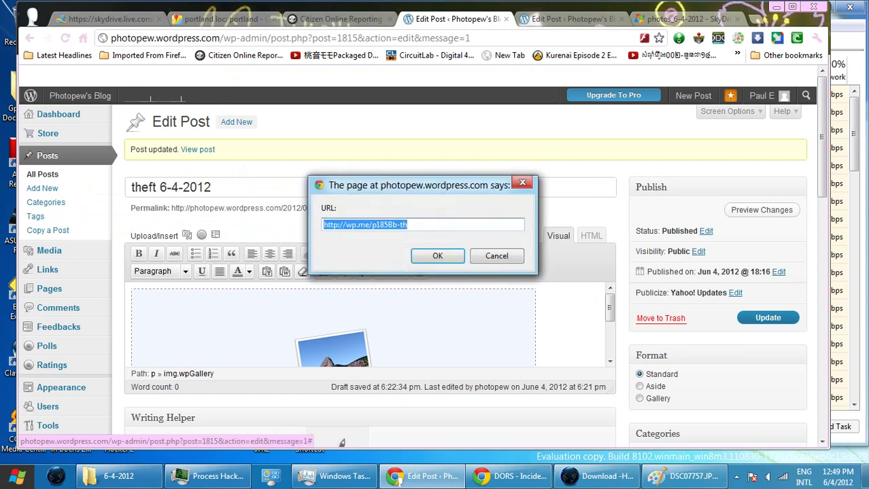
{"action": "left_click", "coordinate": [437, 255]}
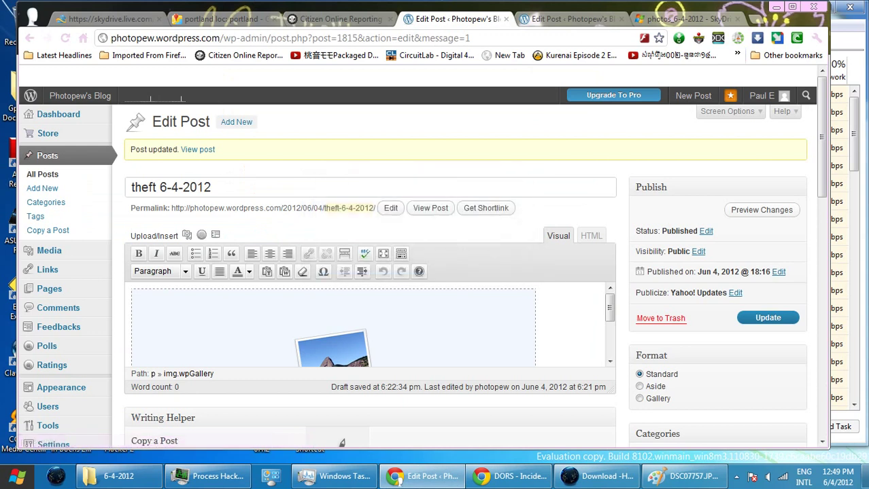
{"action": "key", "text": "alt+Tab"}
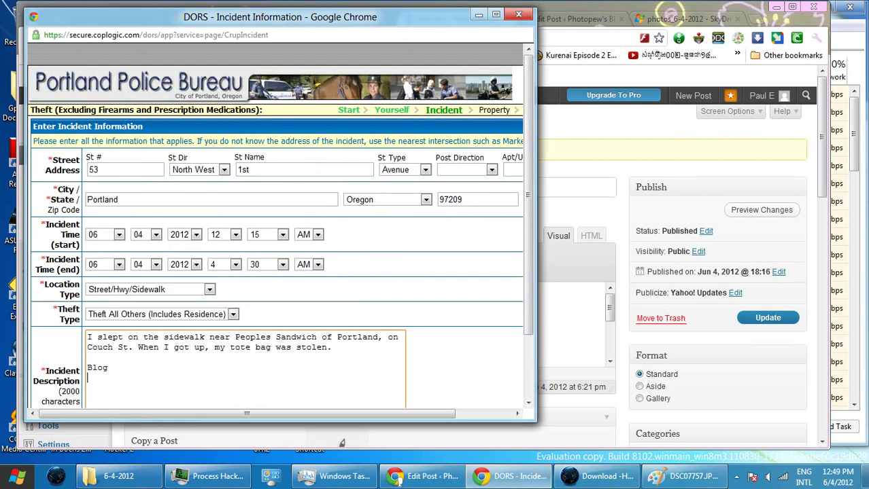
- Paste the shortlink into the description, make the line read 'Blog with photos.', and submit the incident page
{"action": "key", "text": "ctrl+v"}
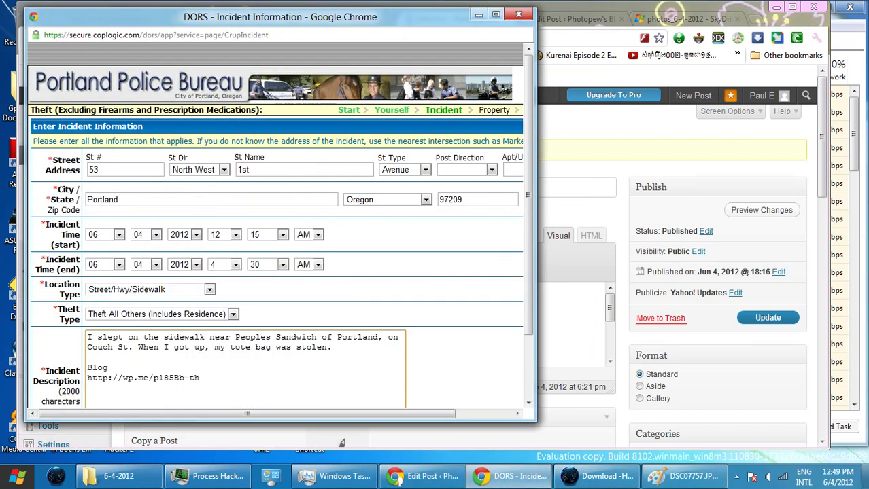
{"action": "scroll", "coordinate": [279, 225], "scroll_direction": "down", "scroll_amount": 3}
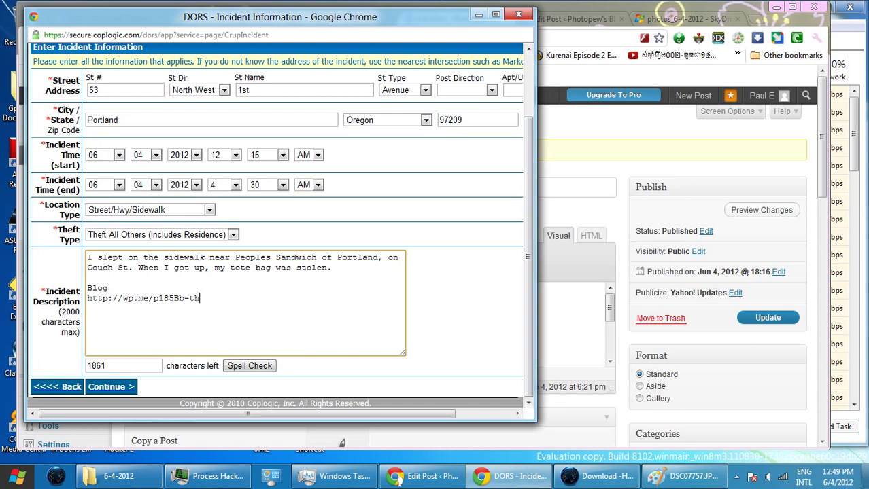
{"action": "left_click", "coordinate": [109, 287]}
{"action": "type", "text": "with photos."}
{"action": "key", "text": "Tab"}
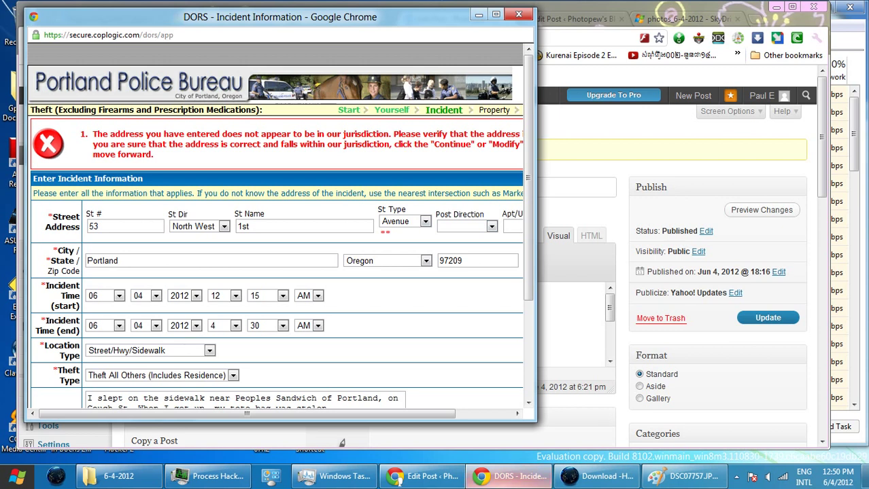
{"action": "mouse_move", "coordinate": [513, 476]}
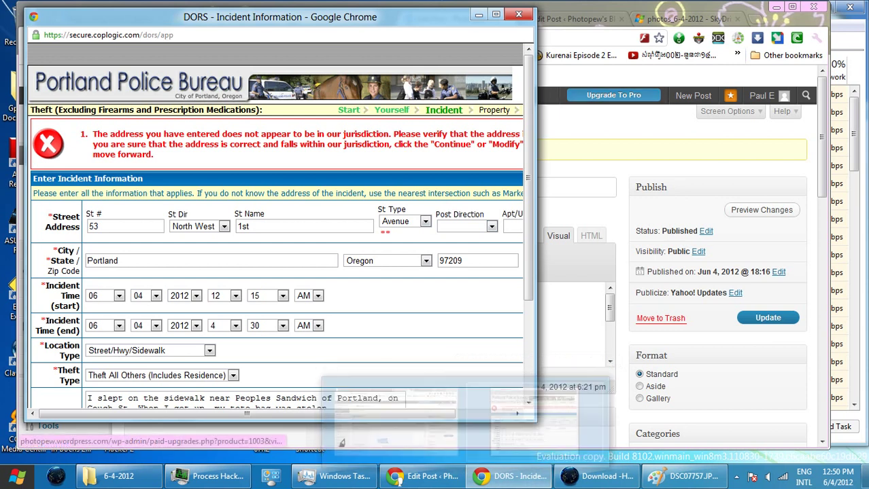
{"action": "left_click", "coordinate": [474, 484]}
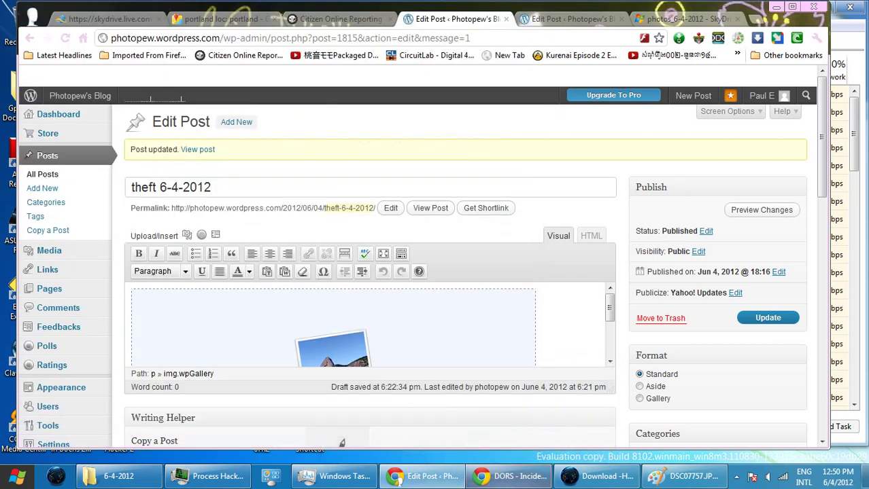
{"action": "key", "text": "ctrl+shift+Tab"}
{"action": "key", "text": "ctrl+shift+Tab"}
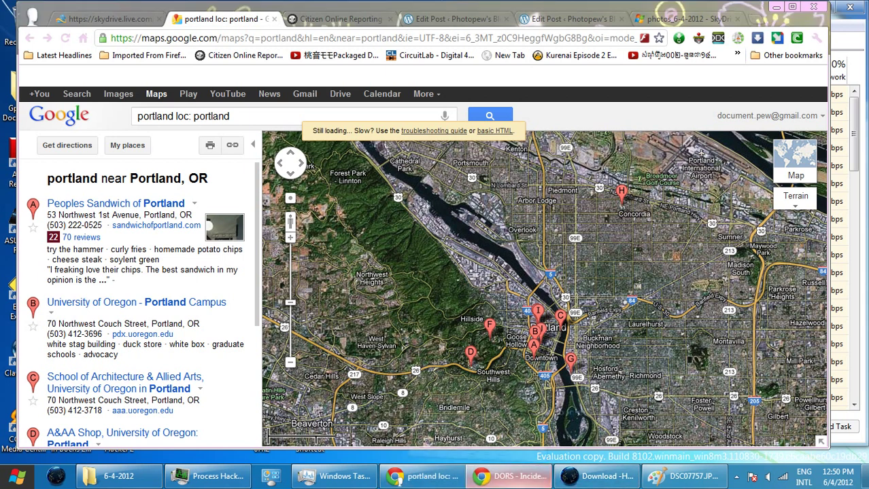
{"action": "left_click", "coordinate": [511, 475]}
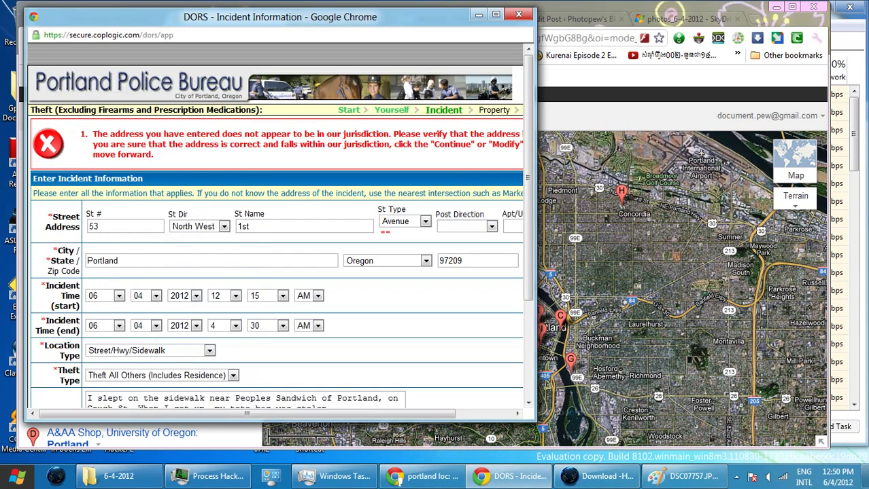
{"action": "left_click_drag", "start_coordinate": [537, 204], "coordinate": [652, 204]}
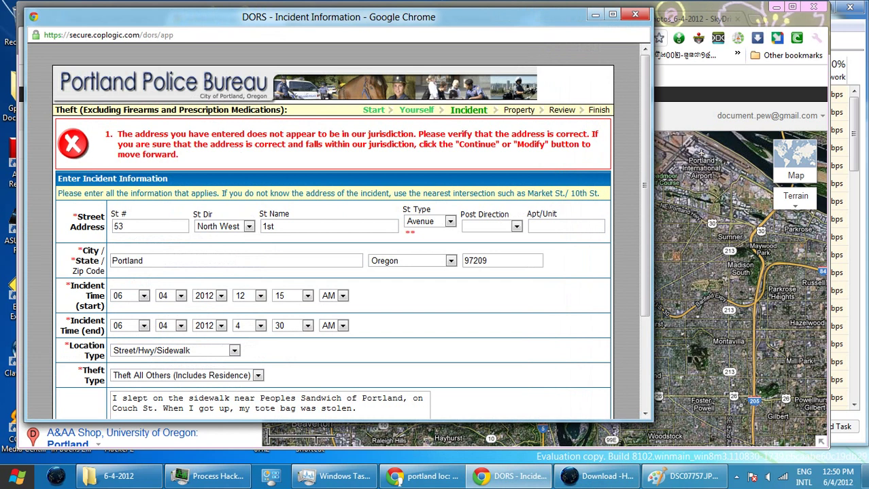
- Keep North West as street direction, change street name '1st' to 'First', and continue
{"action": "left_click", "coordinate": [224, 226]}
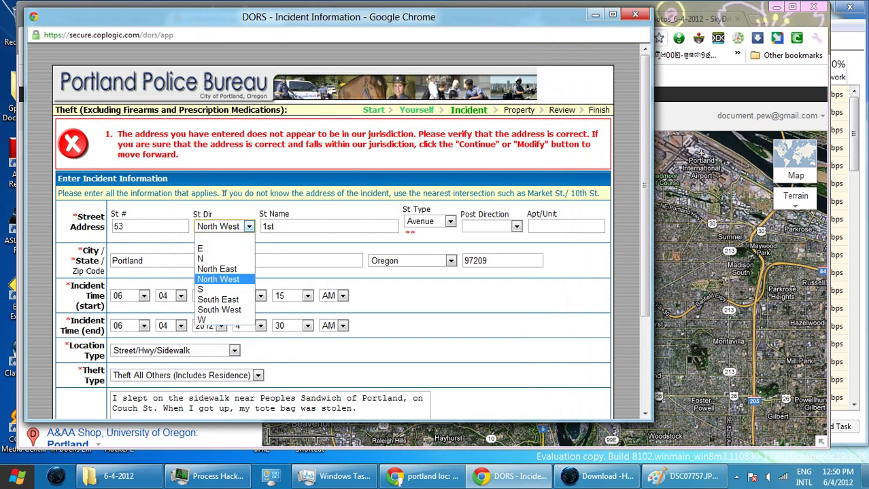
{"action": "key", "text": "Return"}
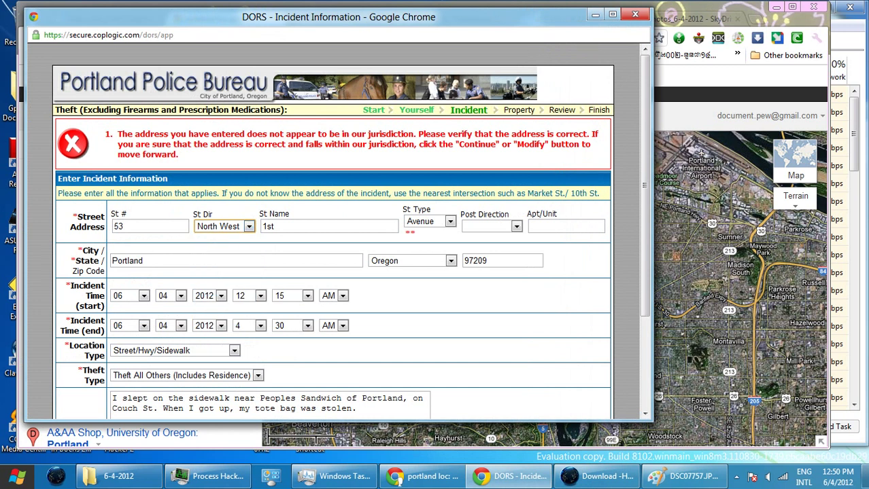
{"action": "left_click", "coordinate": [275, 226]}
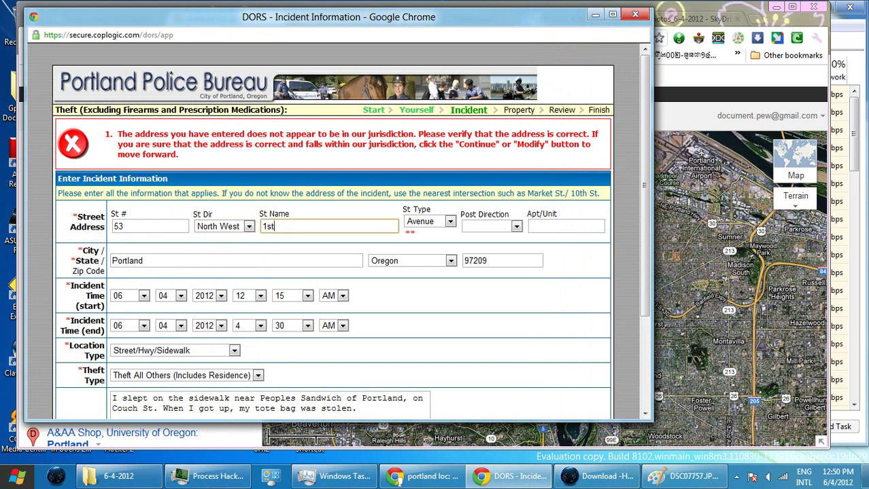
{"action": "key", "text": "ctrl+a"}
{"action": "scroll", "coordinate": [333, 231], "scroll_direction": "down", "scroll_amount": 2}
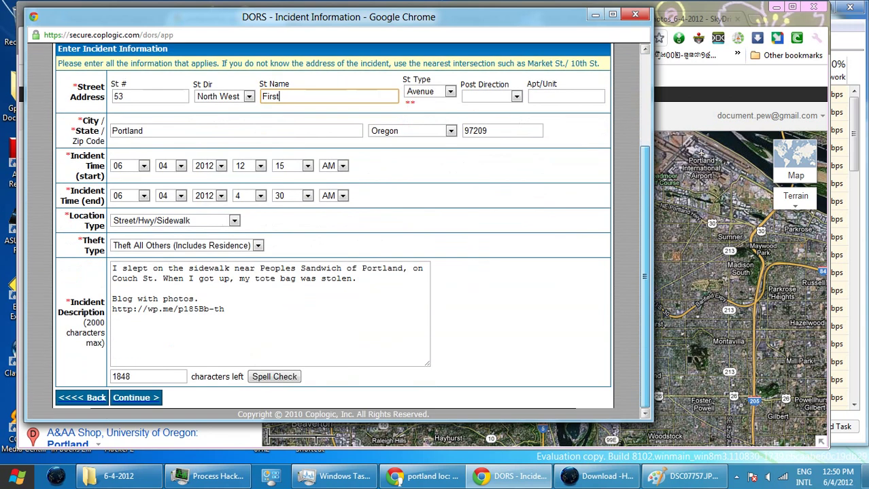
{"action": "key", "text": "Return"}
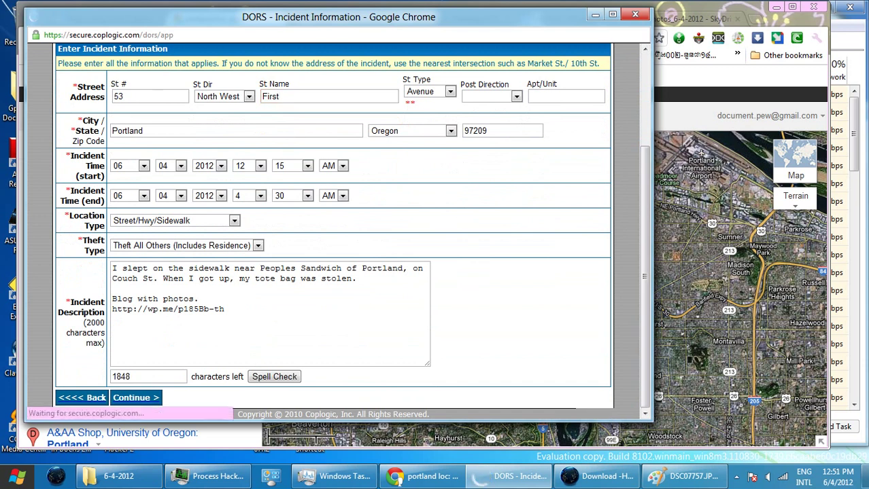